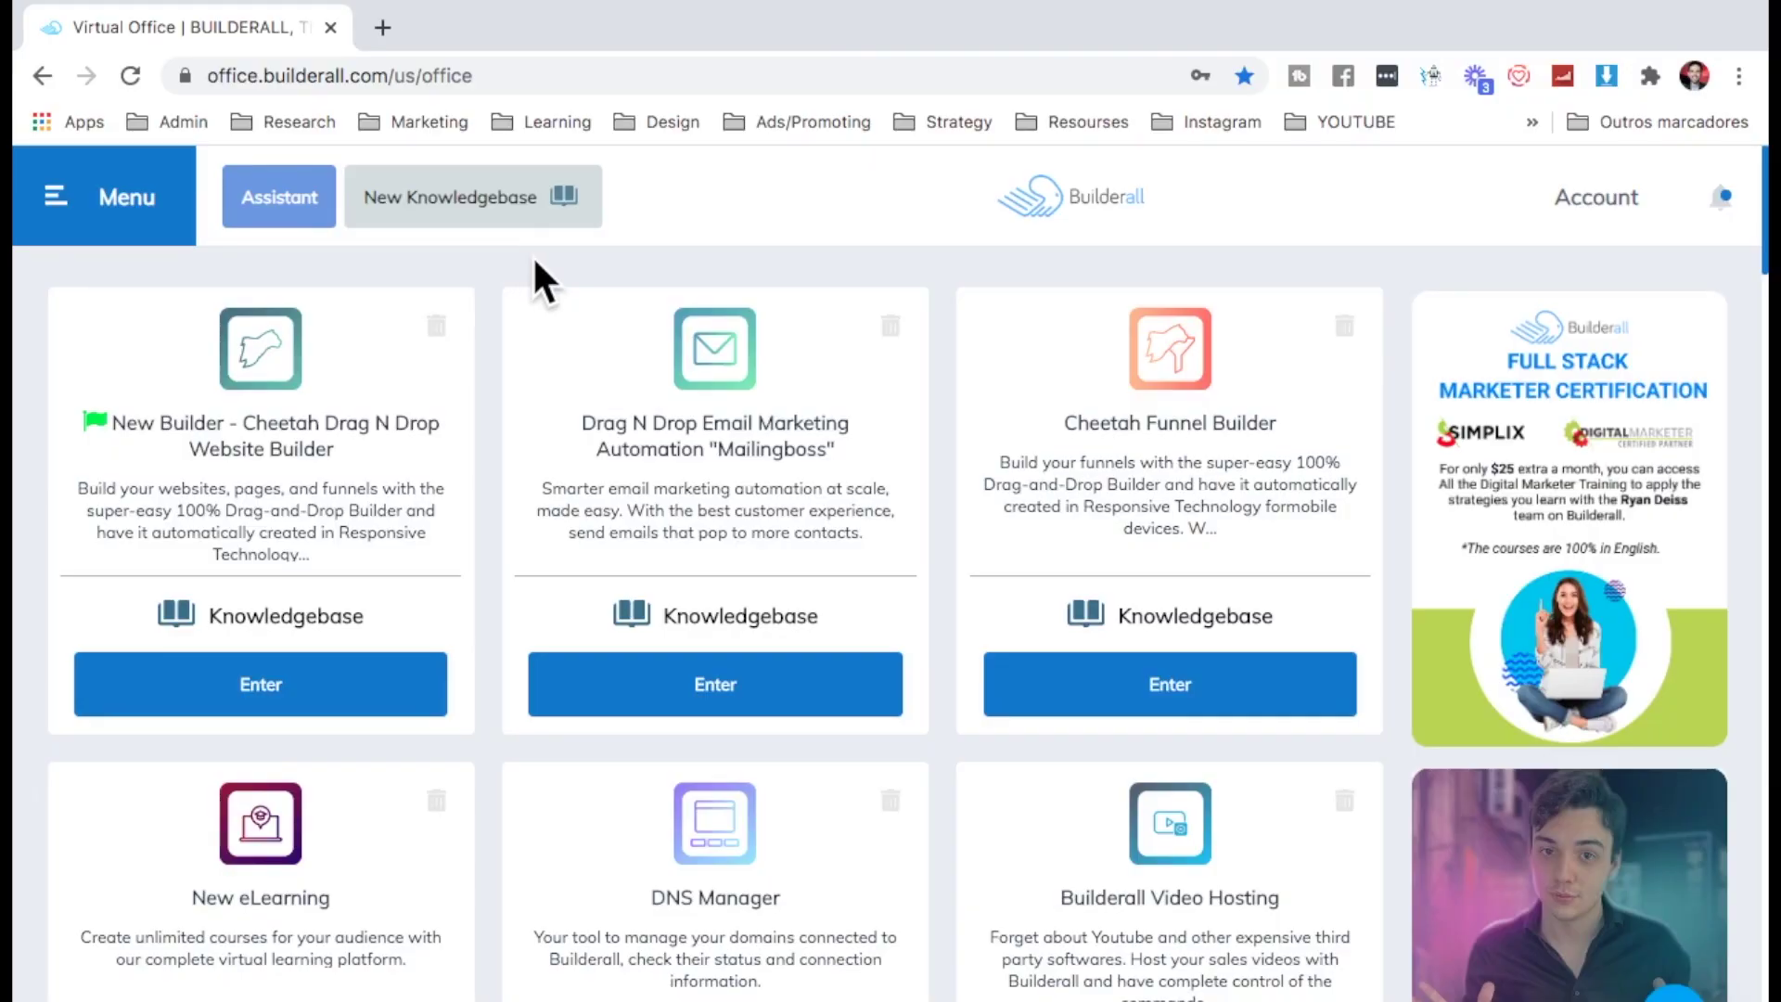
# - Create a new funnel titled 'Bridge Funnel' using the Business Funnel theme
pyautogui.click(1155, 710)
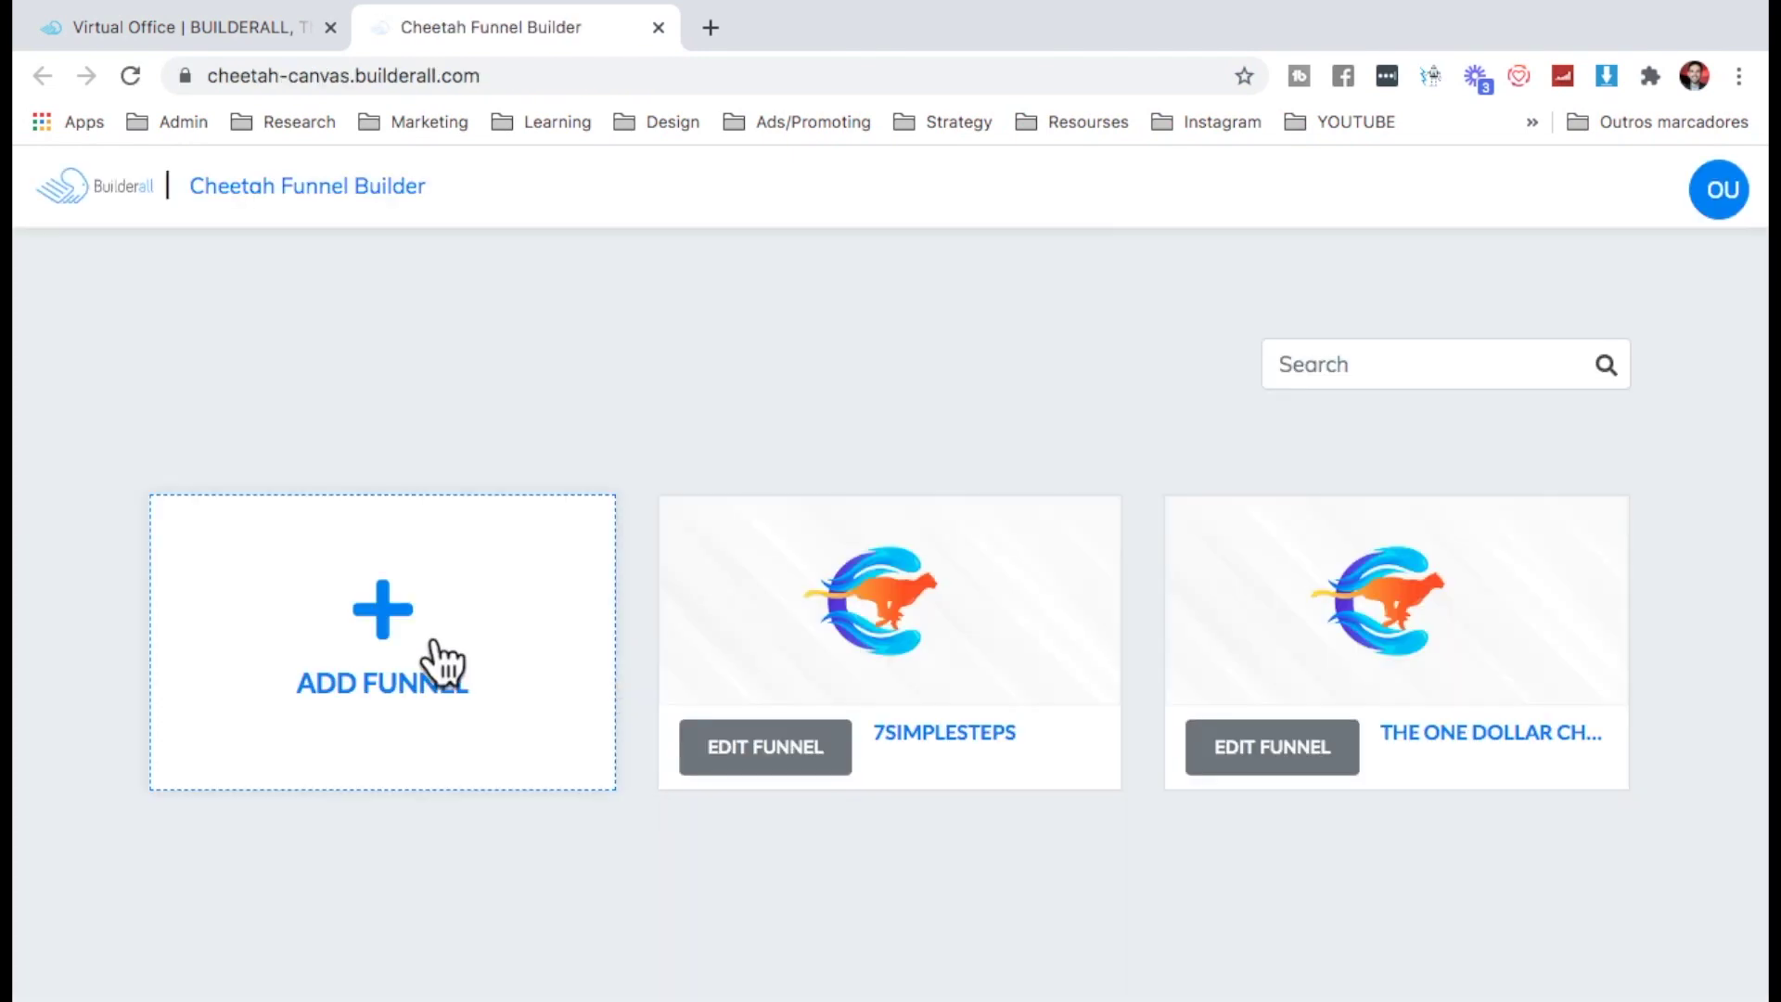
pyautogui.click(391, 677)
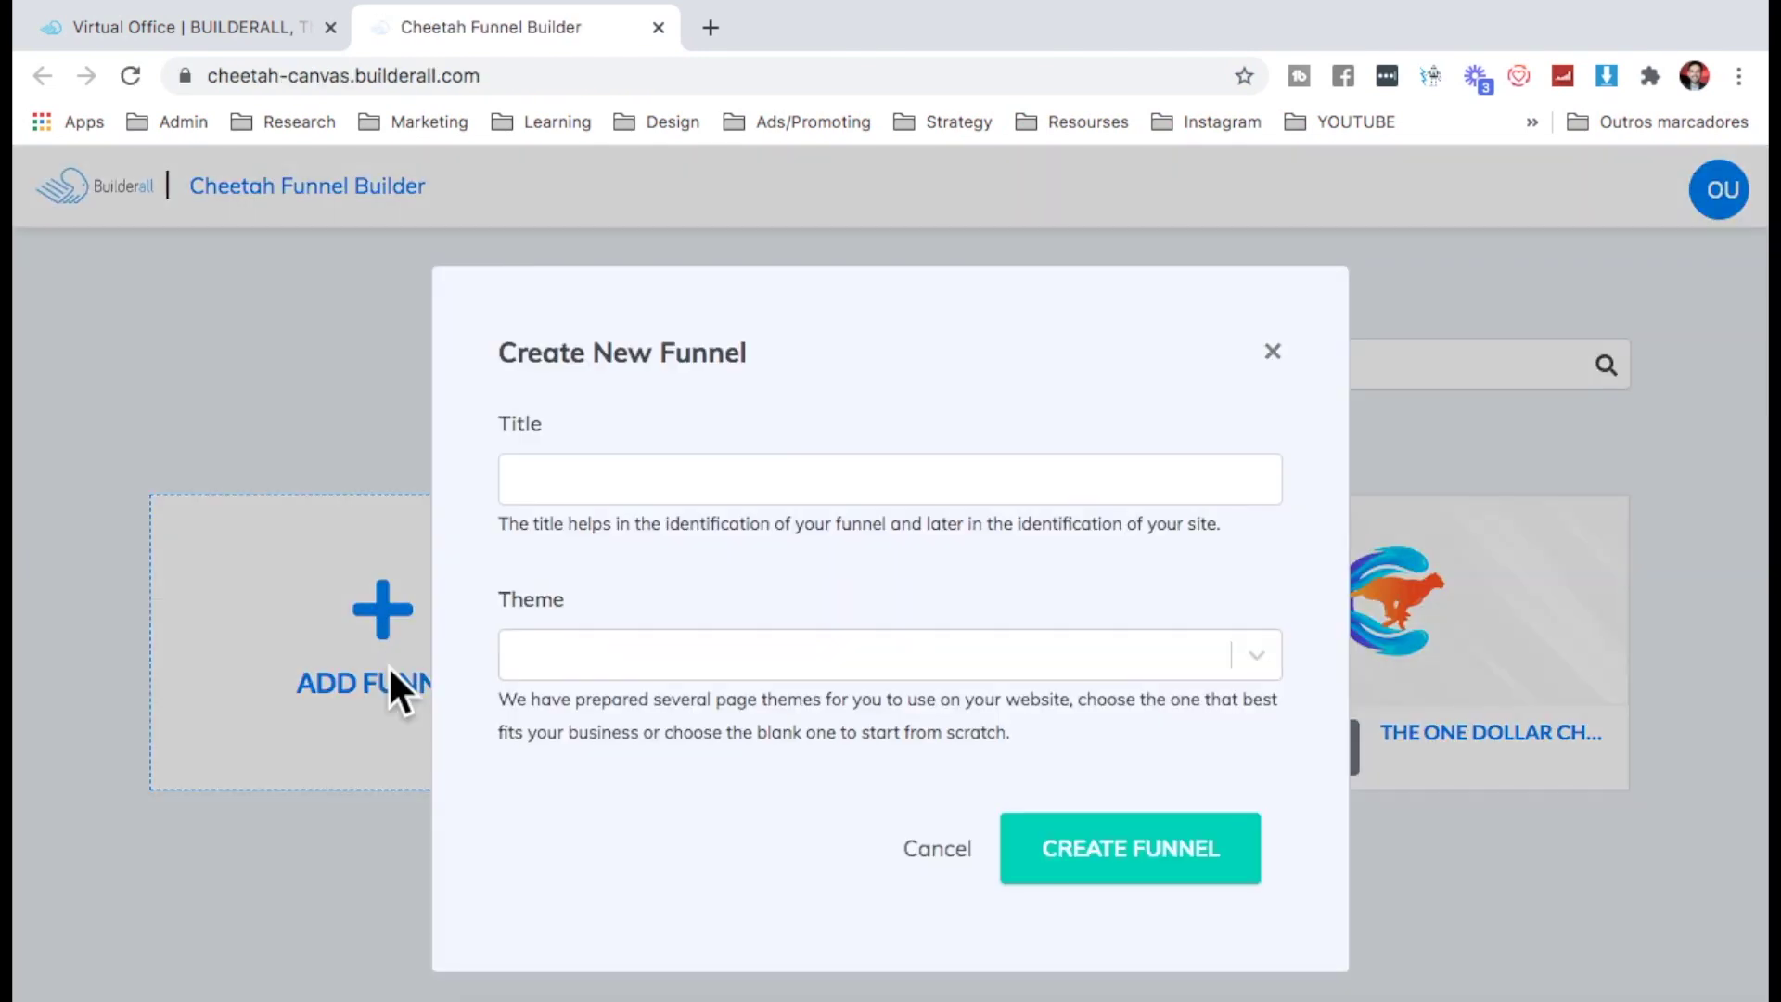
pyautogui.click(611, 486)
pyautogui.write('Bridge Funnel')
pyautogui.click(644, 640)
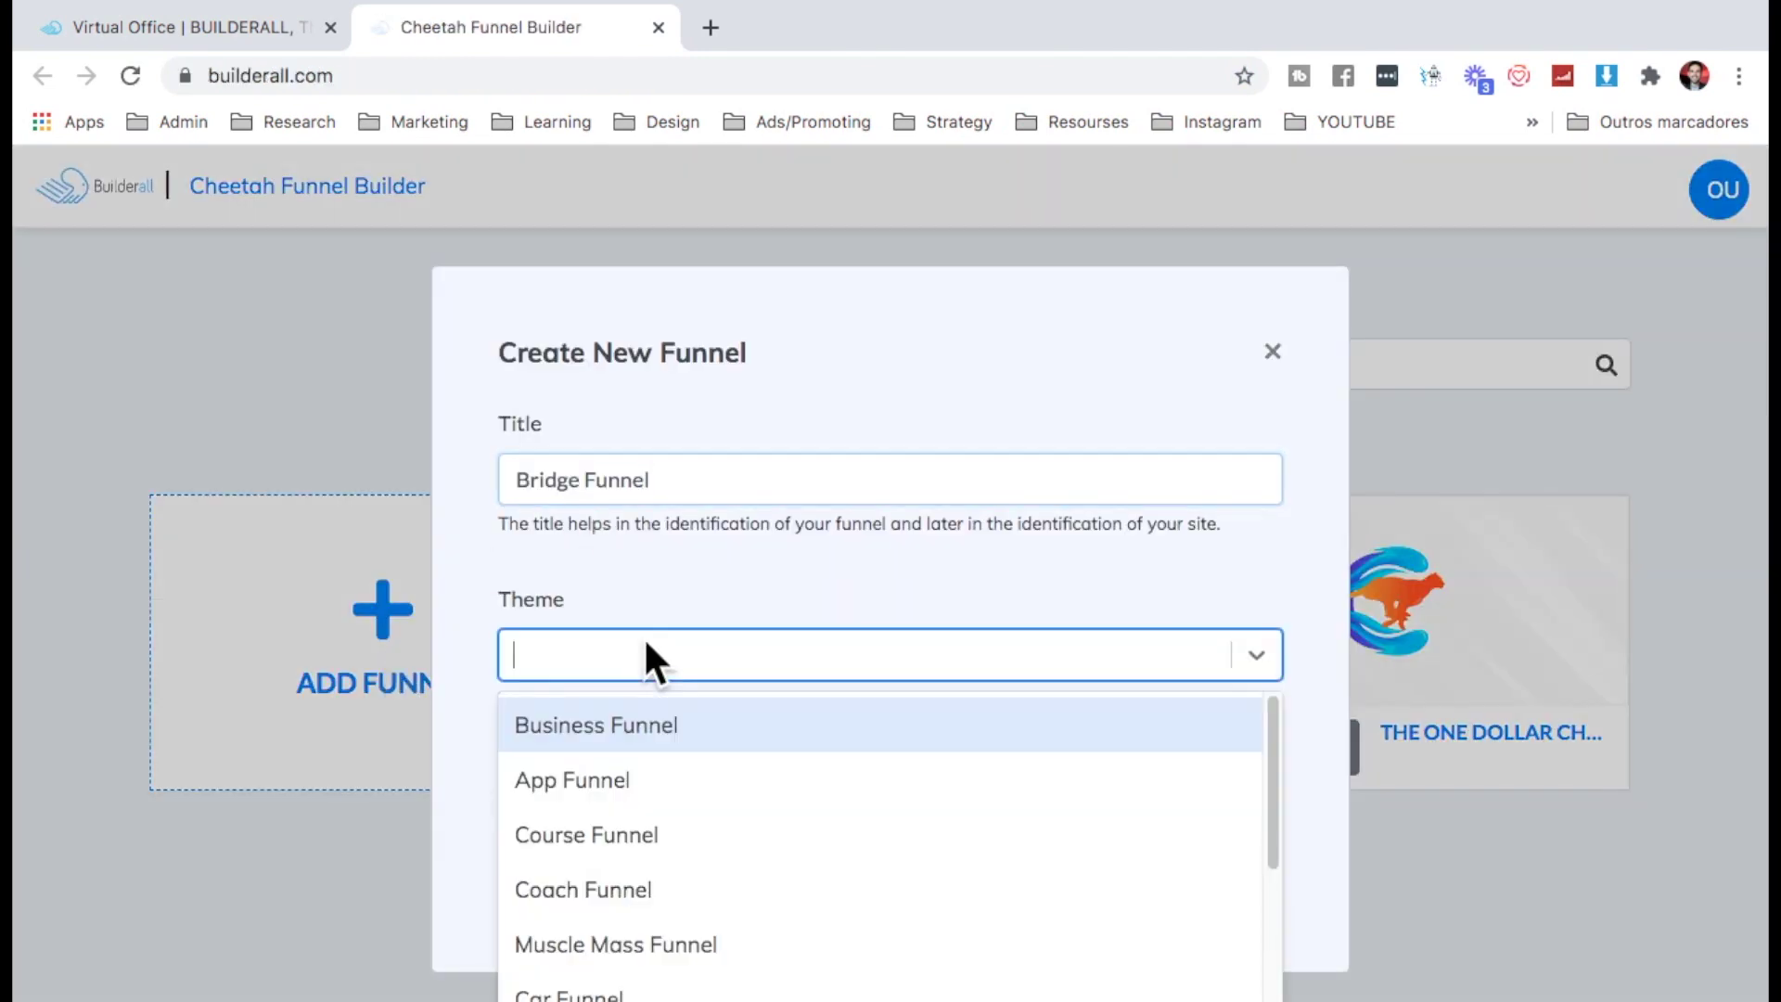
pyautogui.click(646, 727)
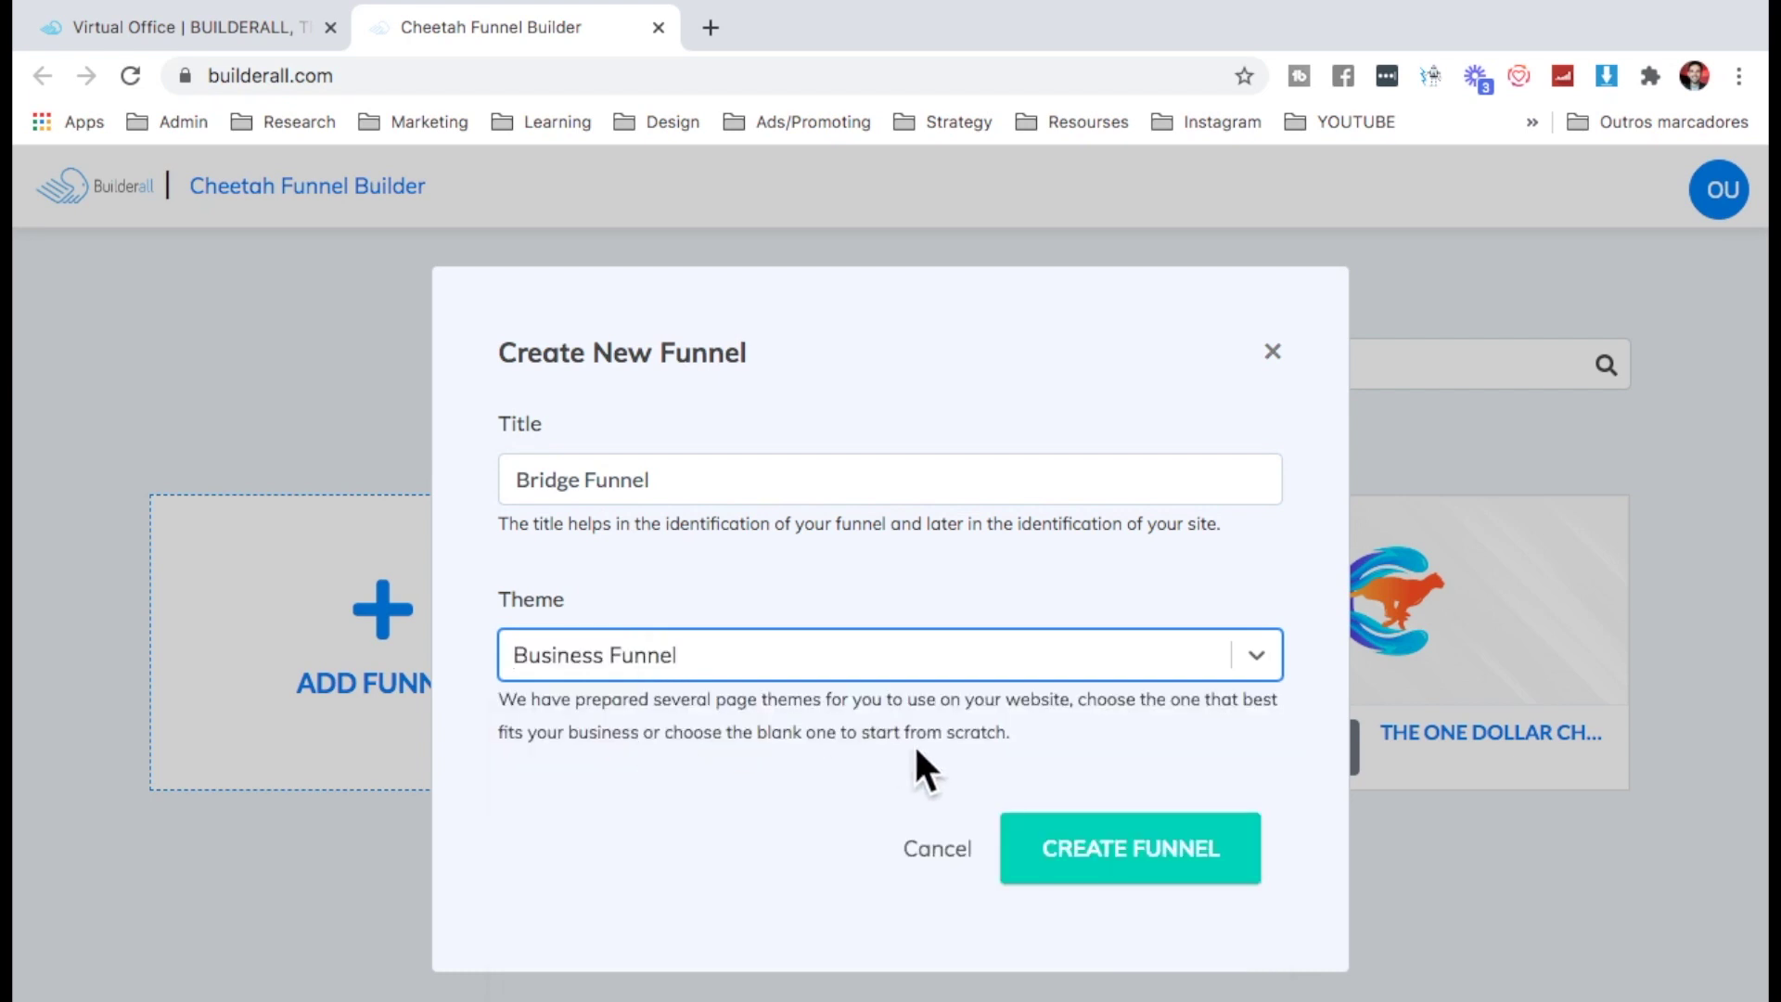
pyautogui.click(1067, 852)
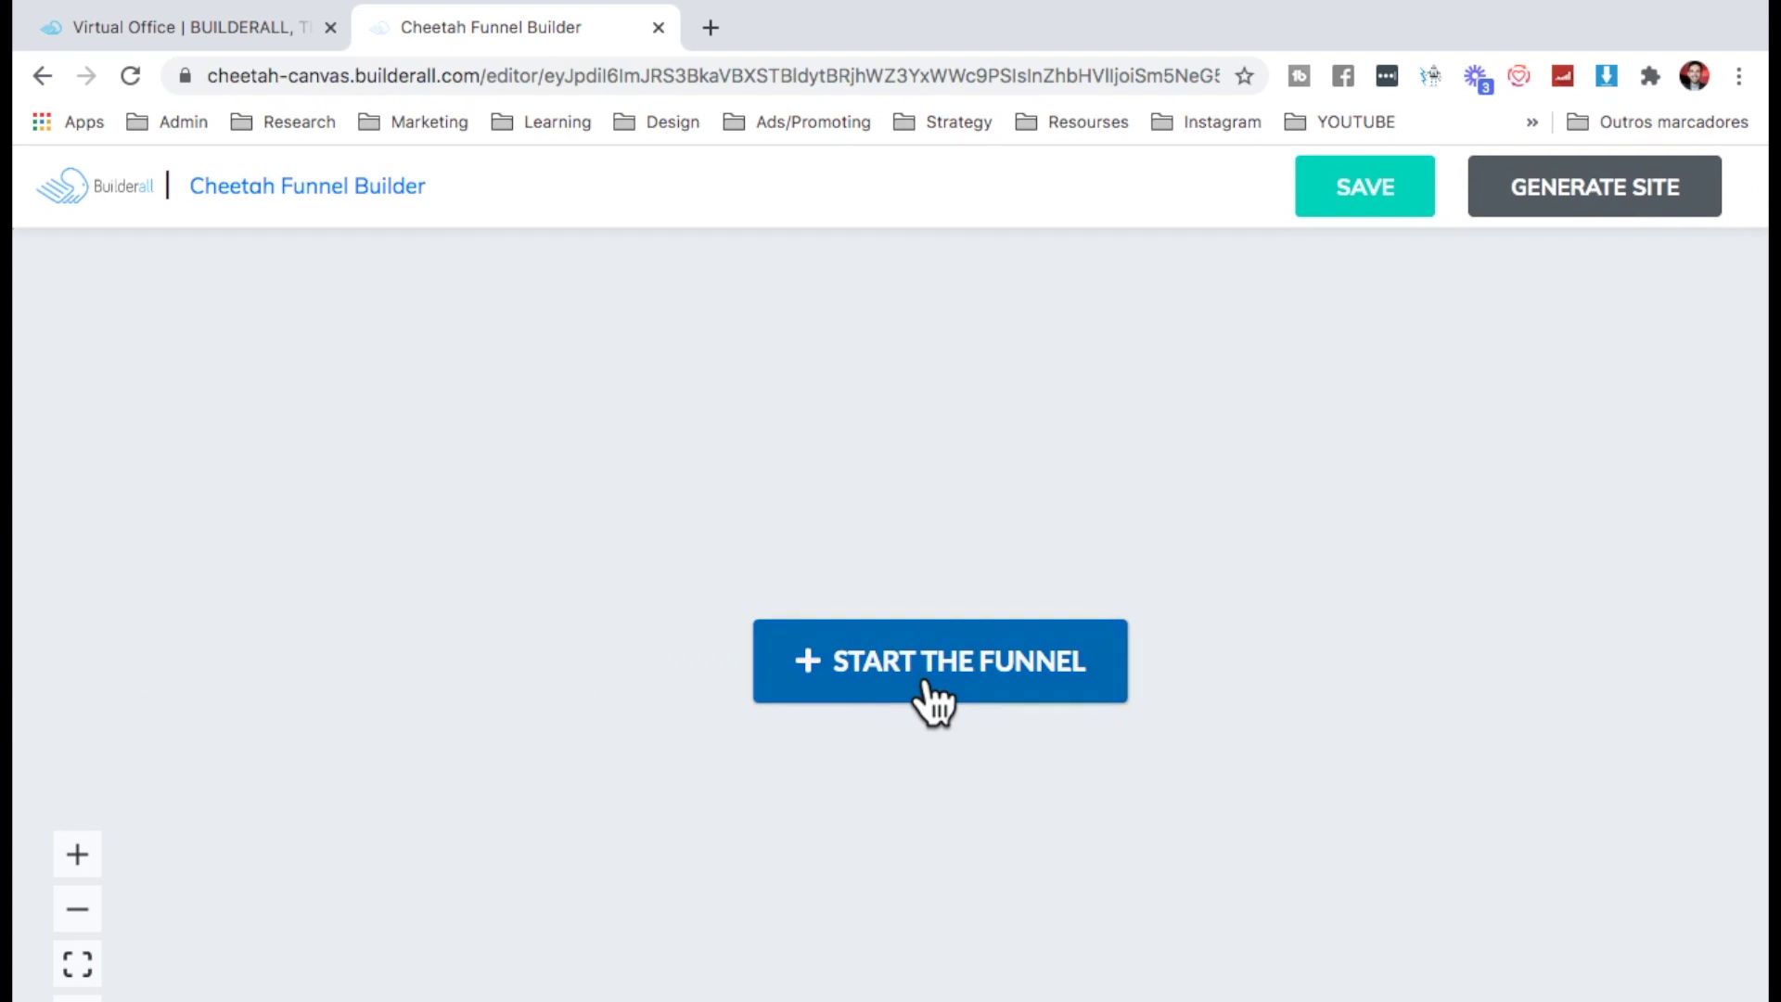
# - Start the funnel with a Squeeze Page as its first step
pyautogui.click(925, 683)
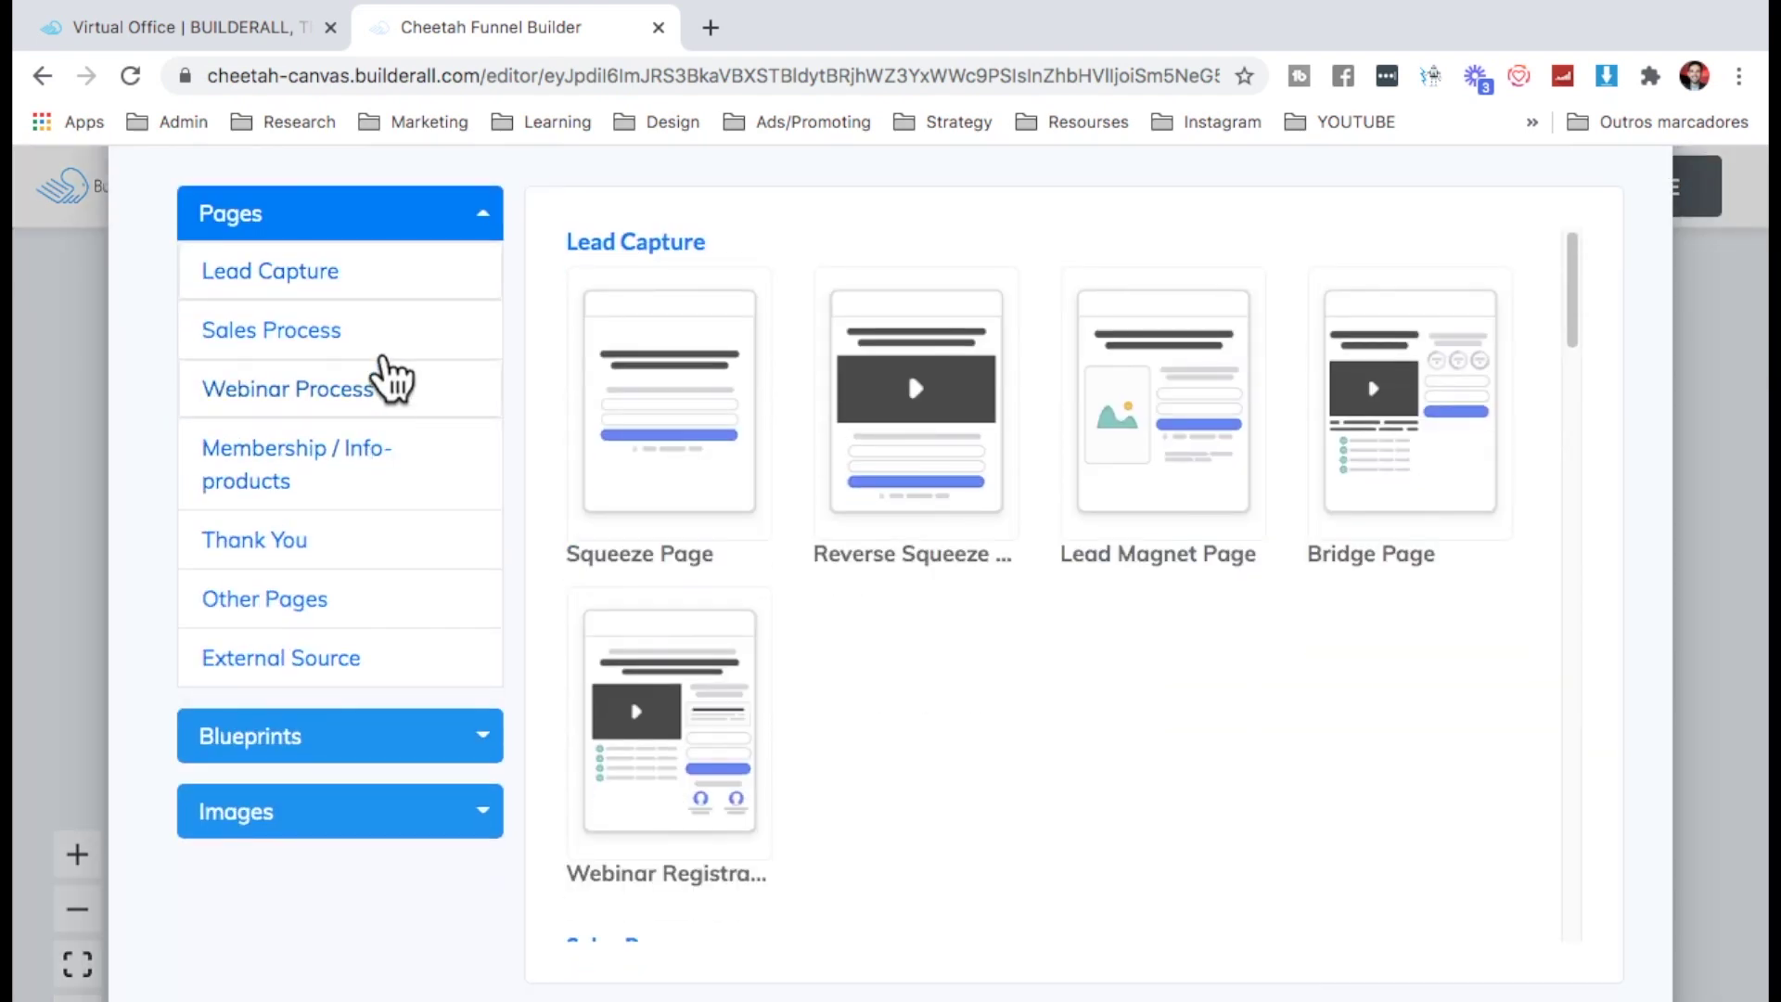
pyautogui.moveTo(669, 403)
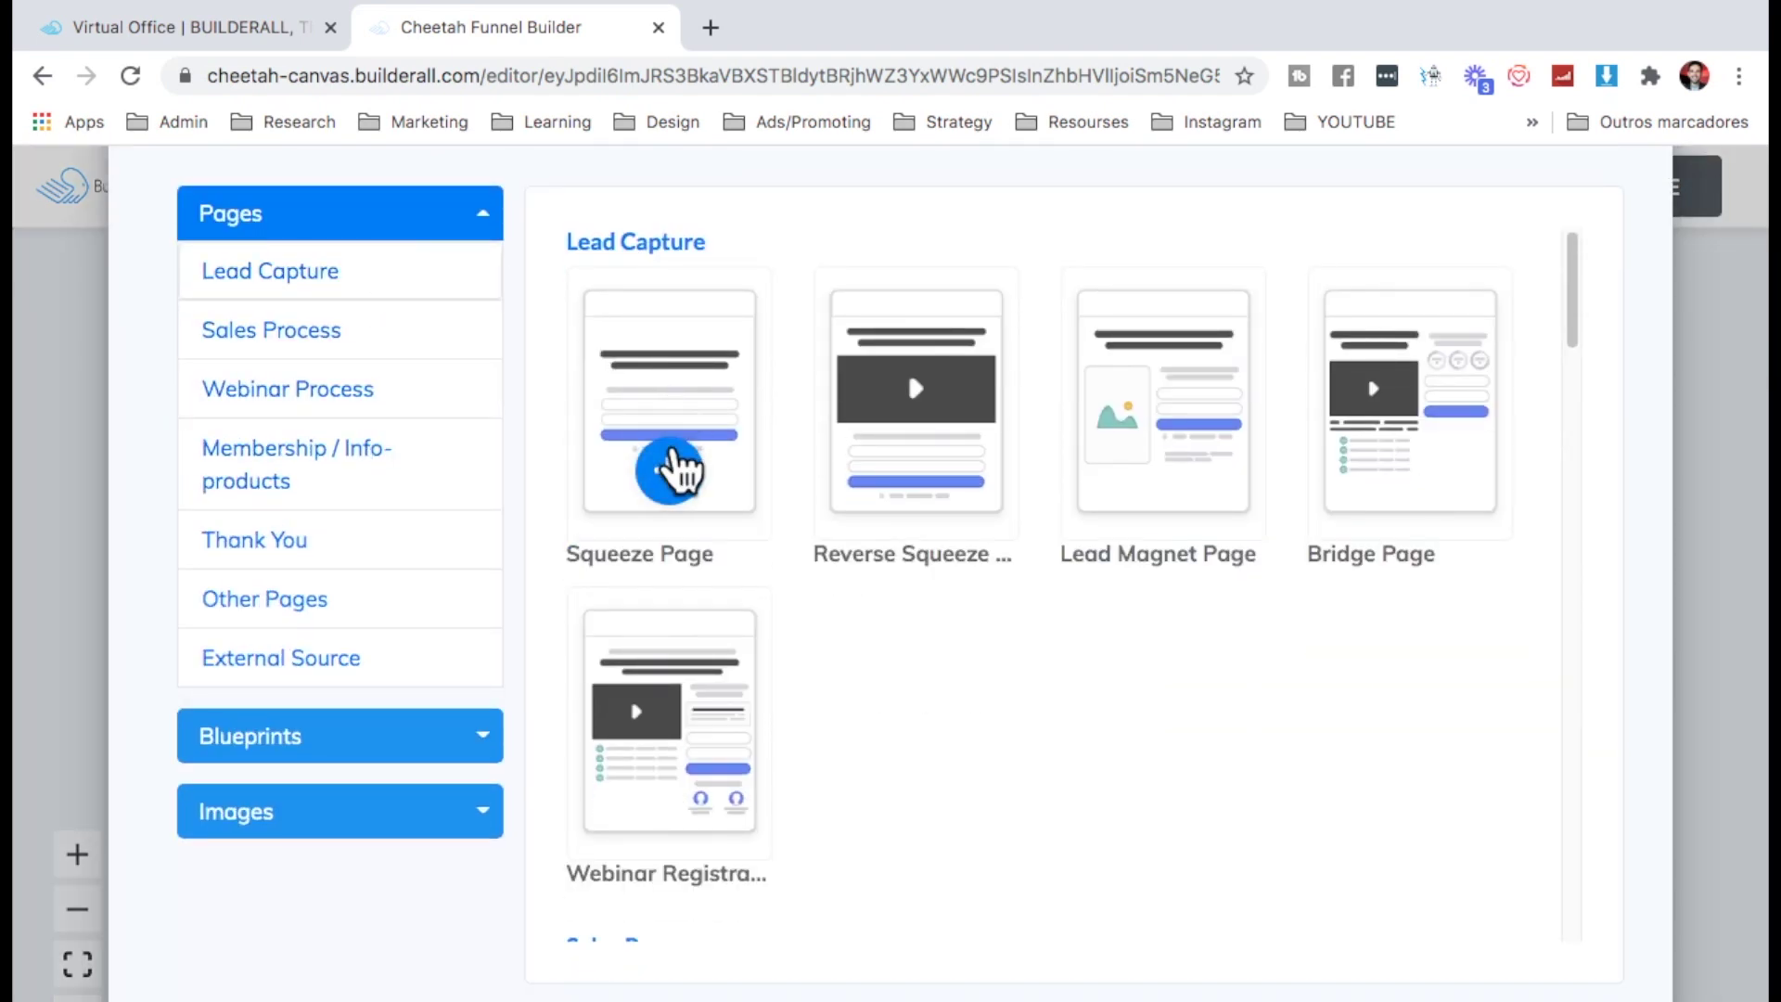
pyautogui.click(670, 470)
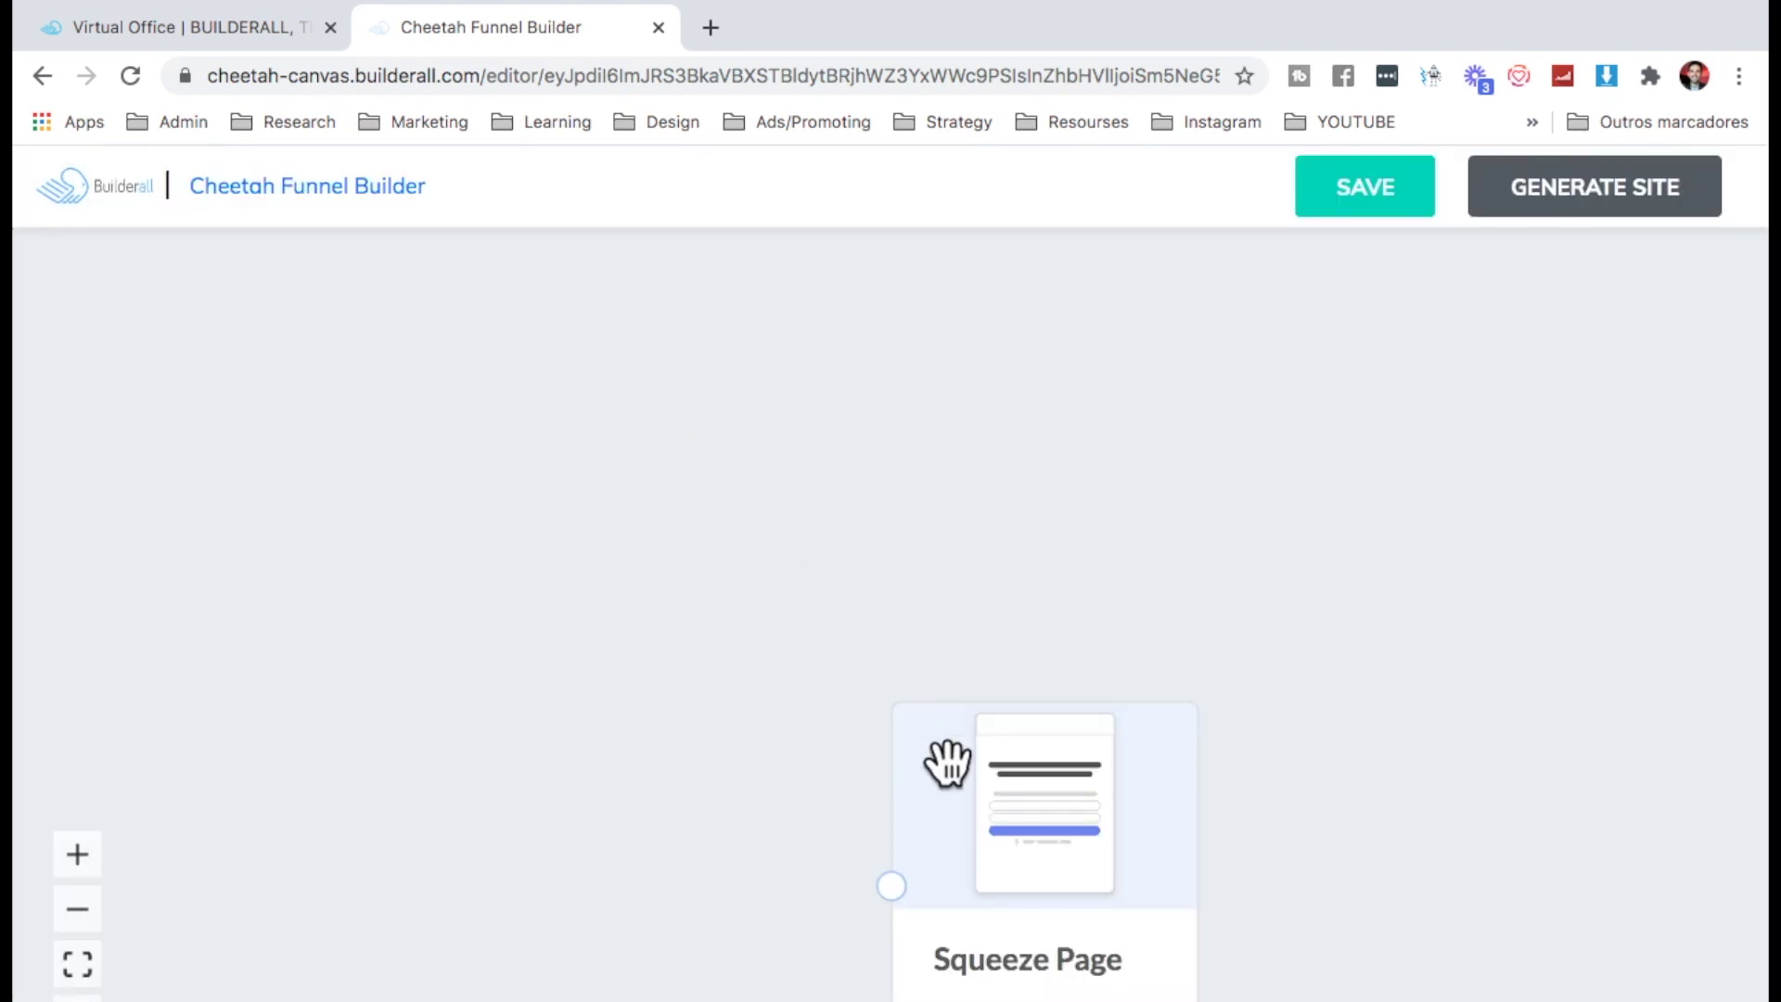
pyautogui.click(77, 967)
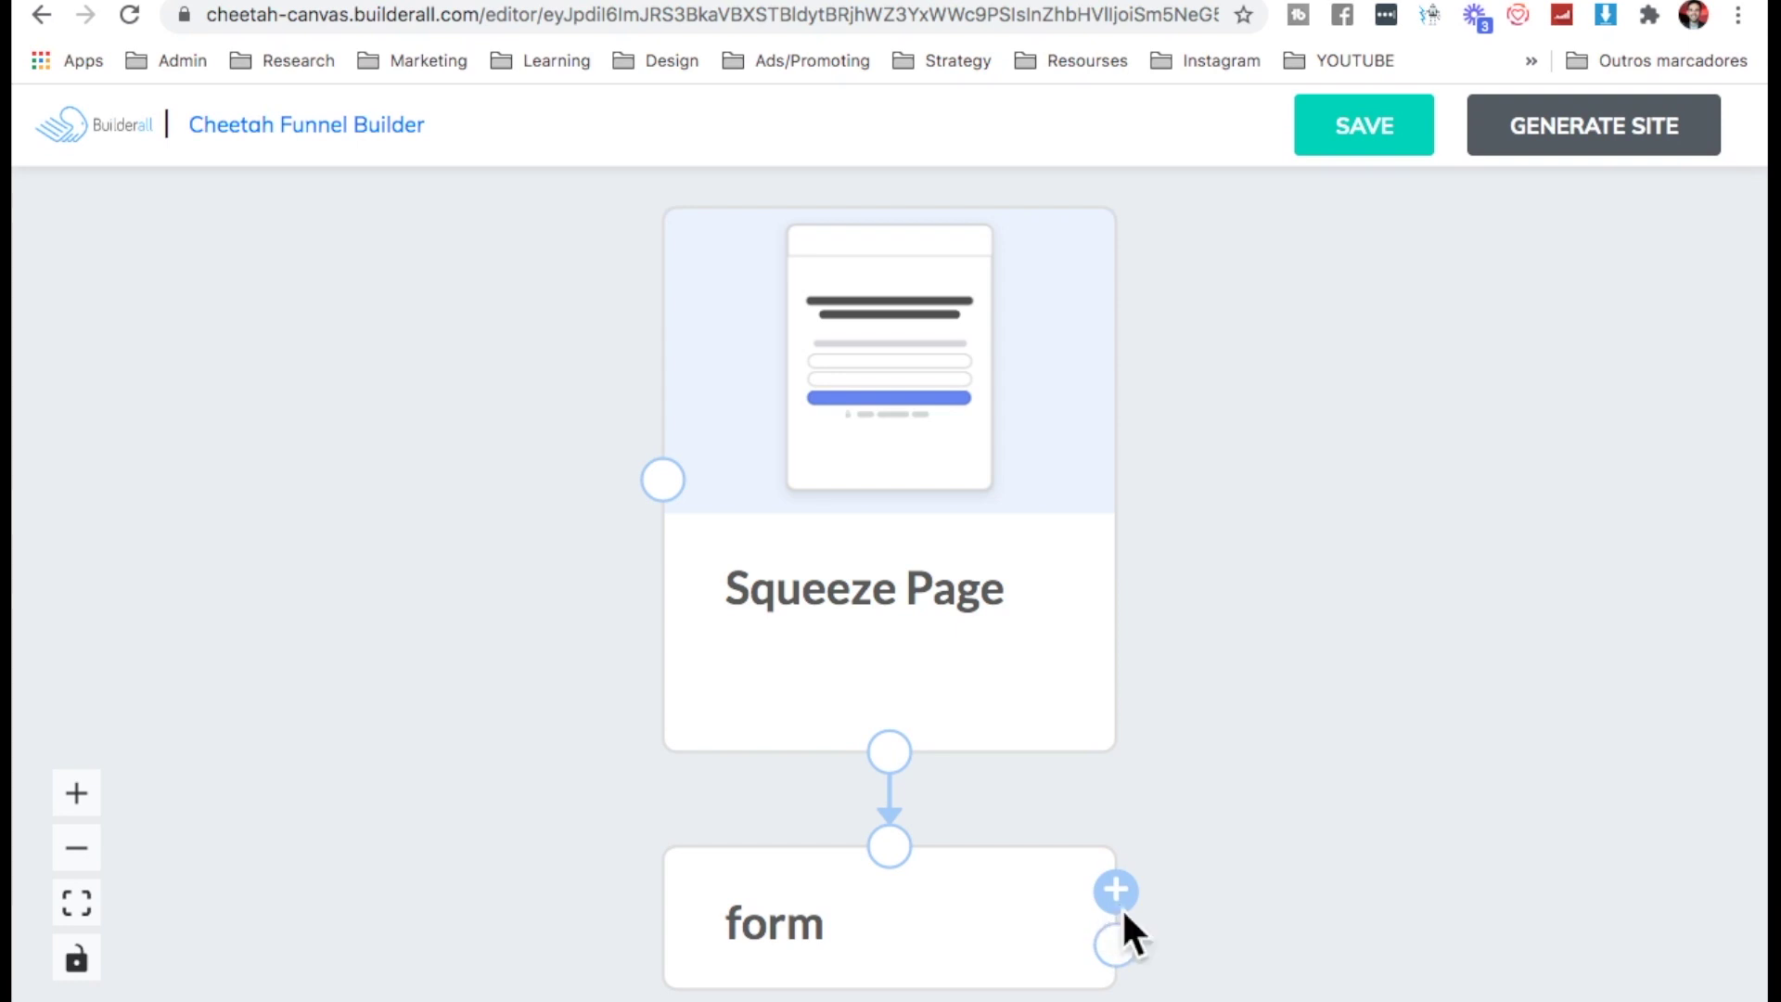
# - Add a Confirm Email Page from the Thank You templates
pyautogui.click(1116, 892)
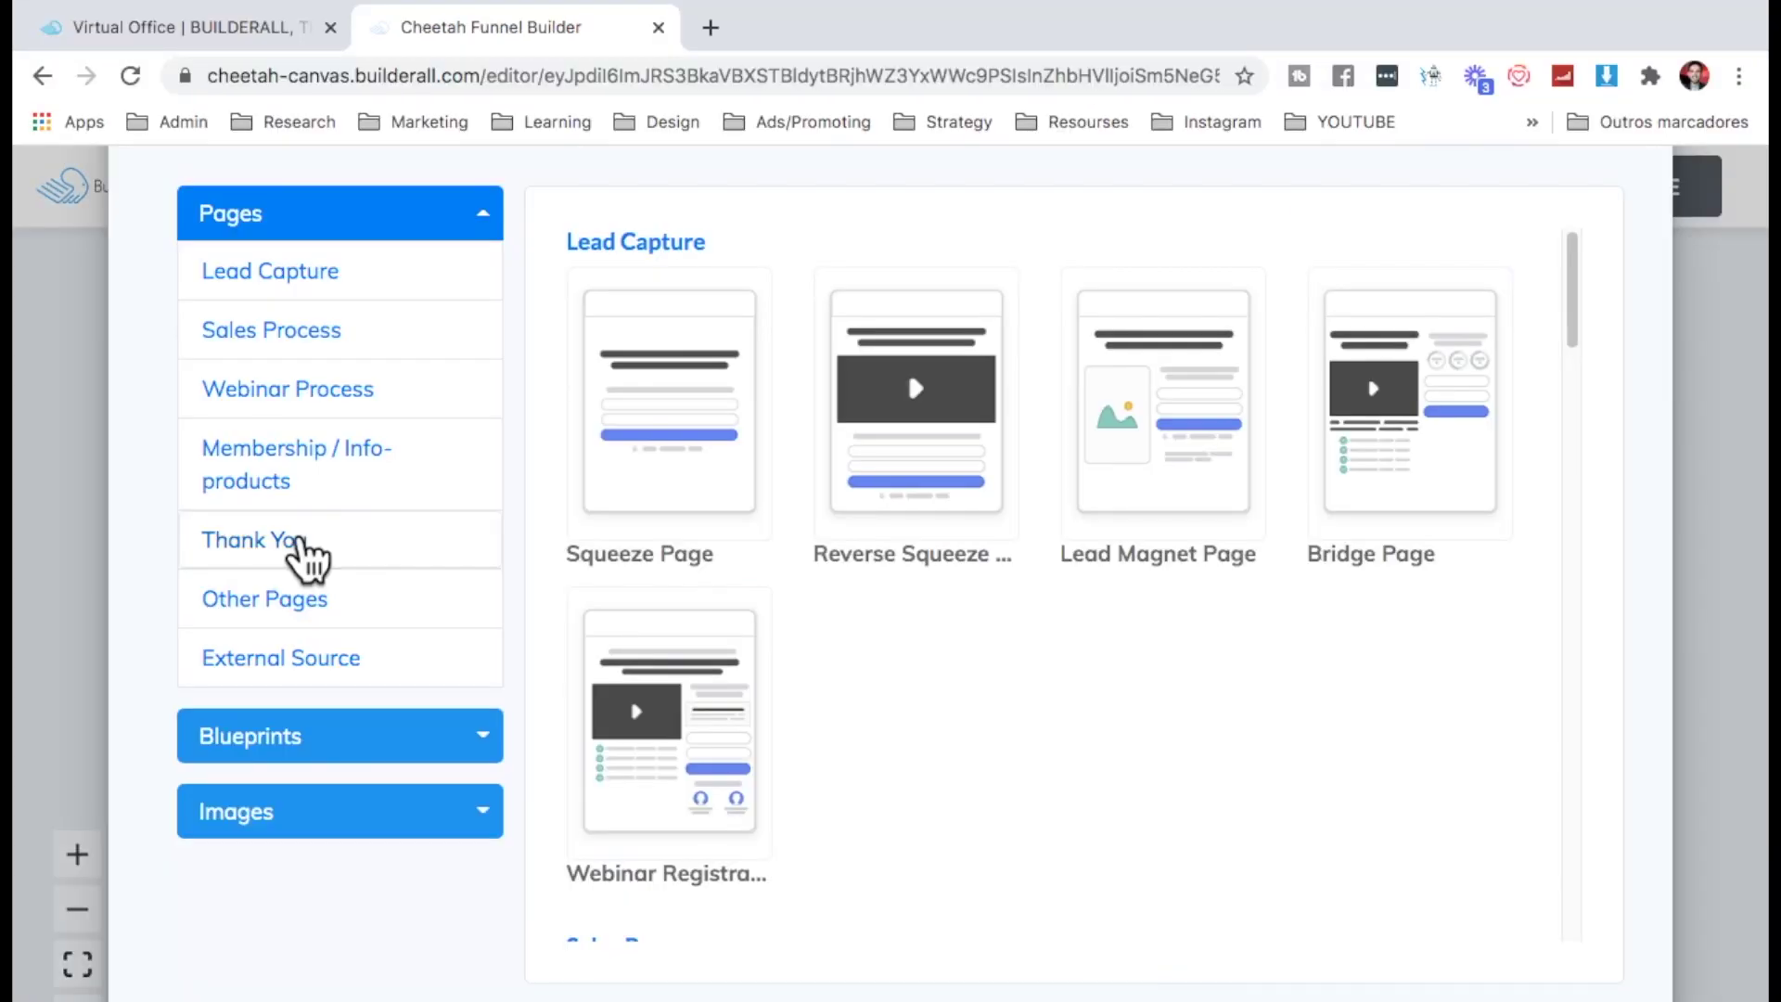
pyautogui.click(299, 546)
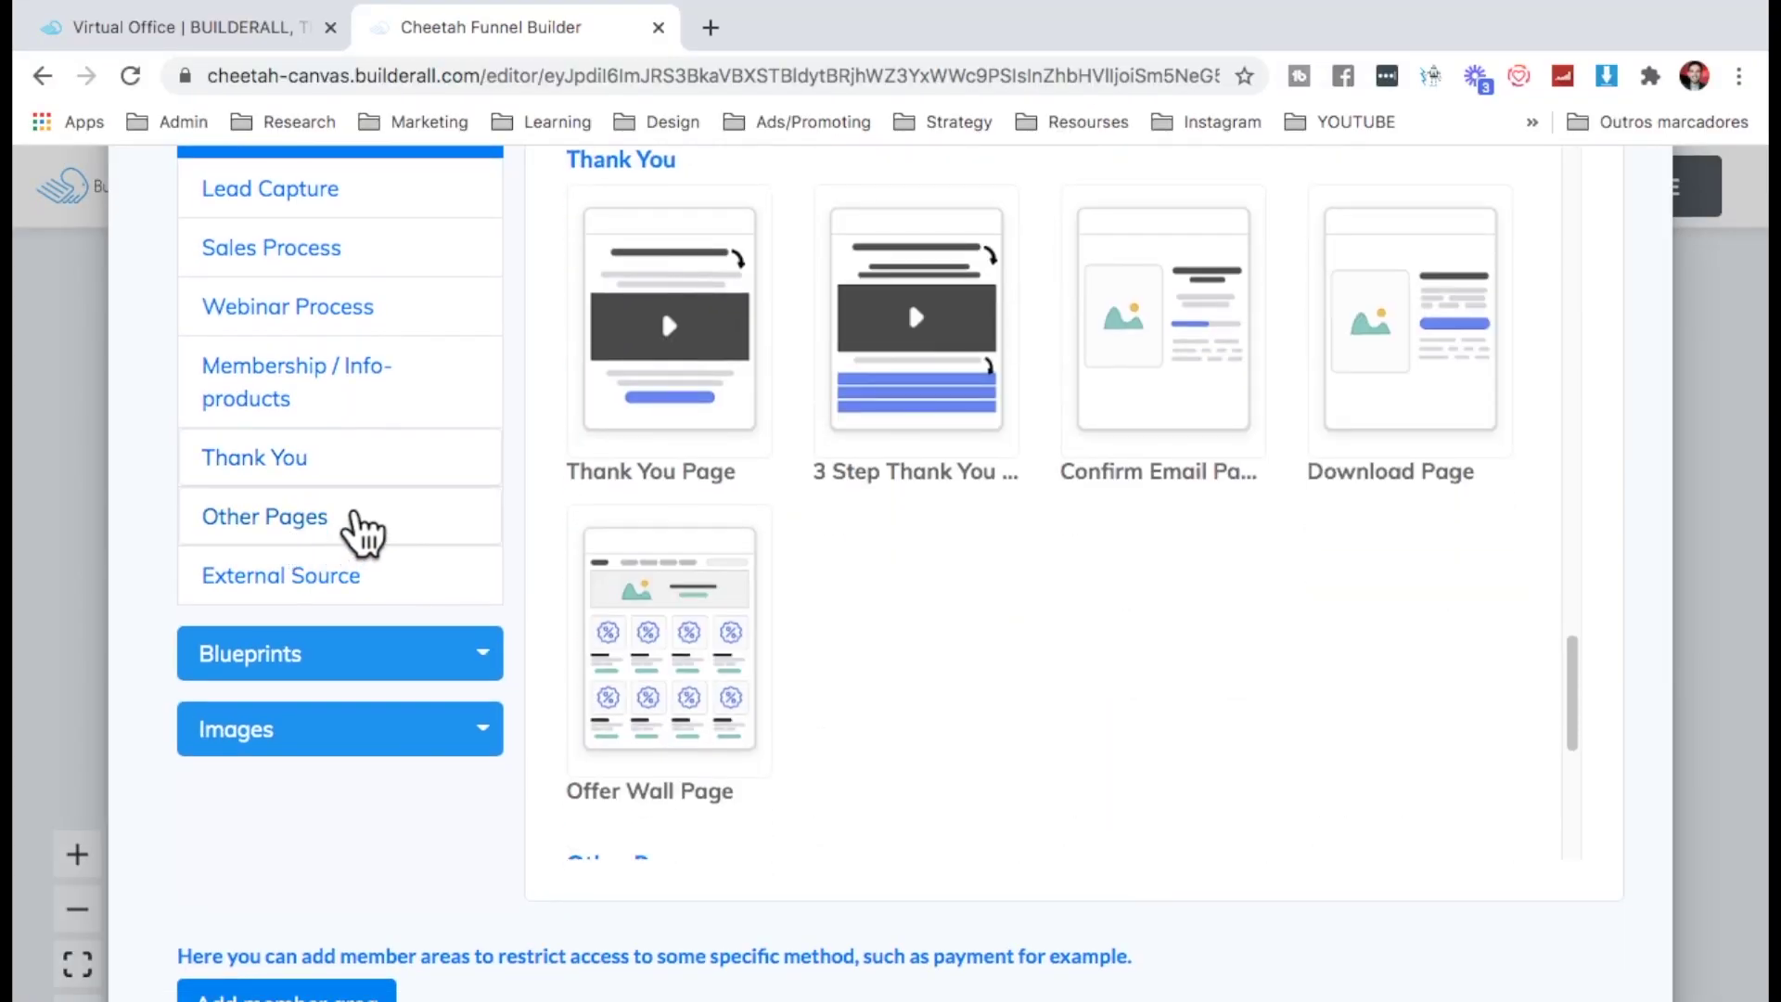
pyautogui.moveTo(1163, 320)
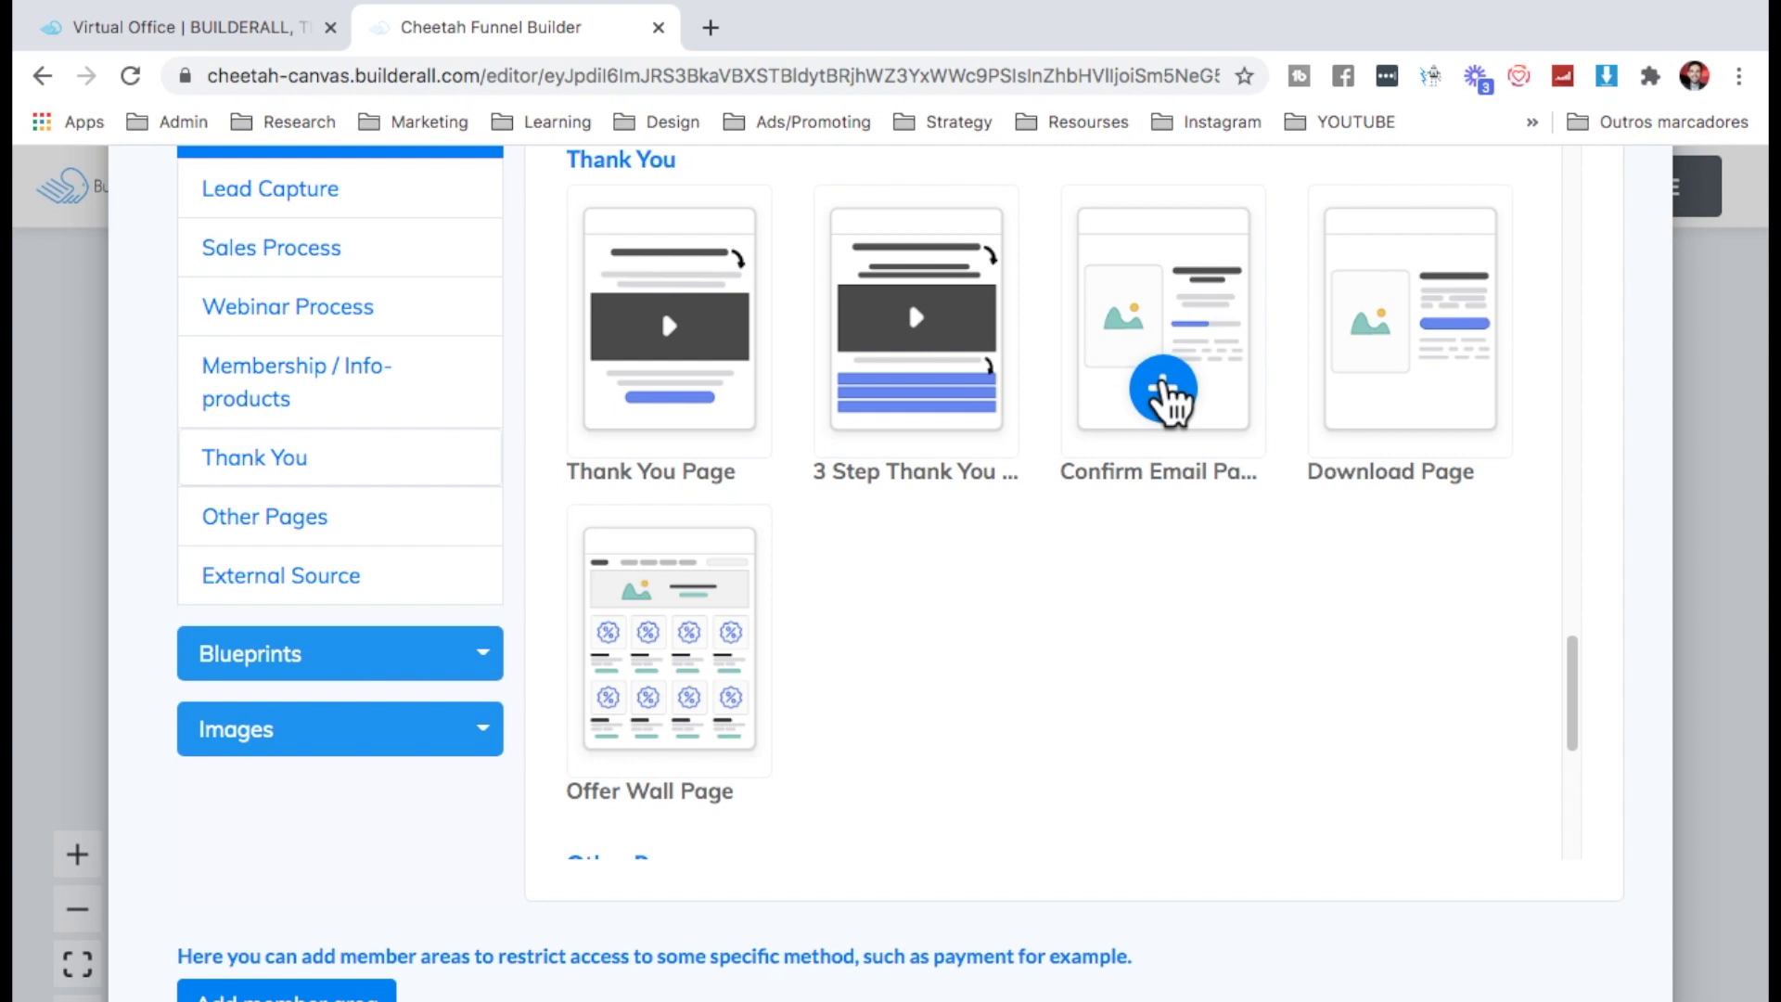
pyautogui.click(1164, 388)
pyautogui.click(74, 965)
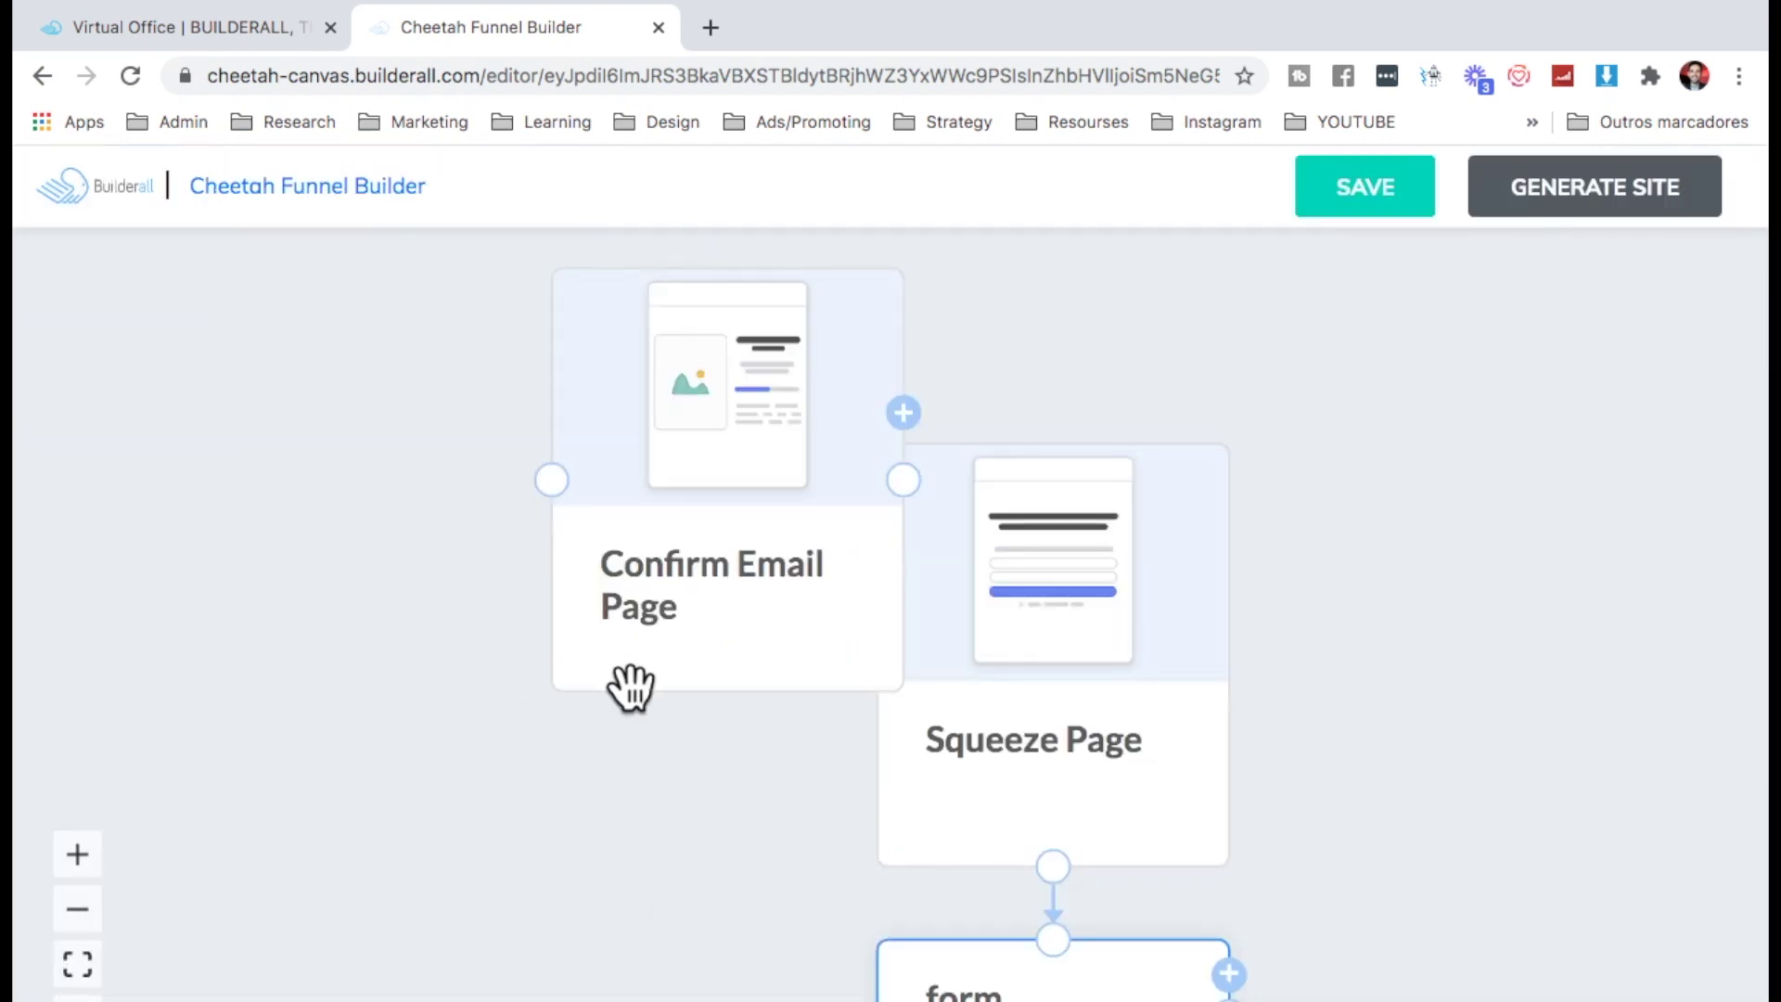
# - Arrange the Squeeze Page and Confirm Email Page cards side by side
pyautogui.moveTo(1097, 624); pyautogui.dragTo(1188, 457)
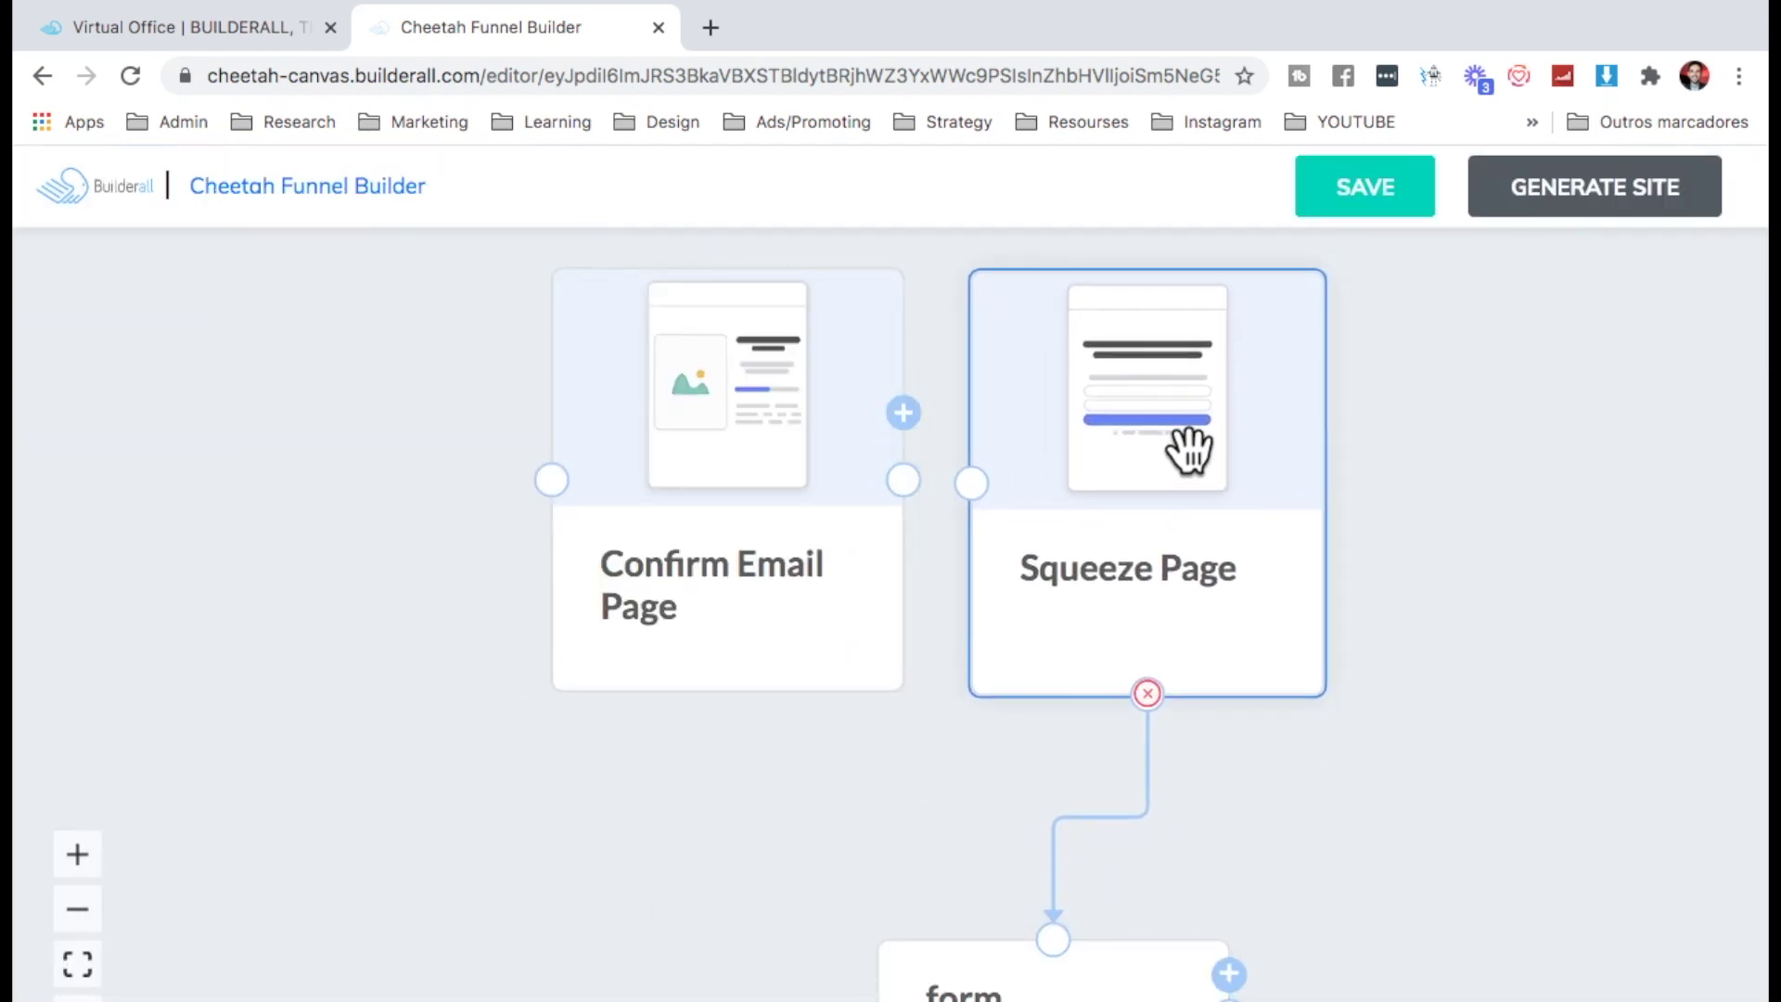
pyautogui.moveTo(852, 670)
pyautogui.mouseDown()
pyautogui.moveTo(1355, 576)
pyautogui.moveTo(1545, 604)
pyautogui.mouseUp()
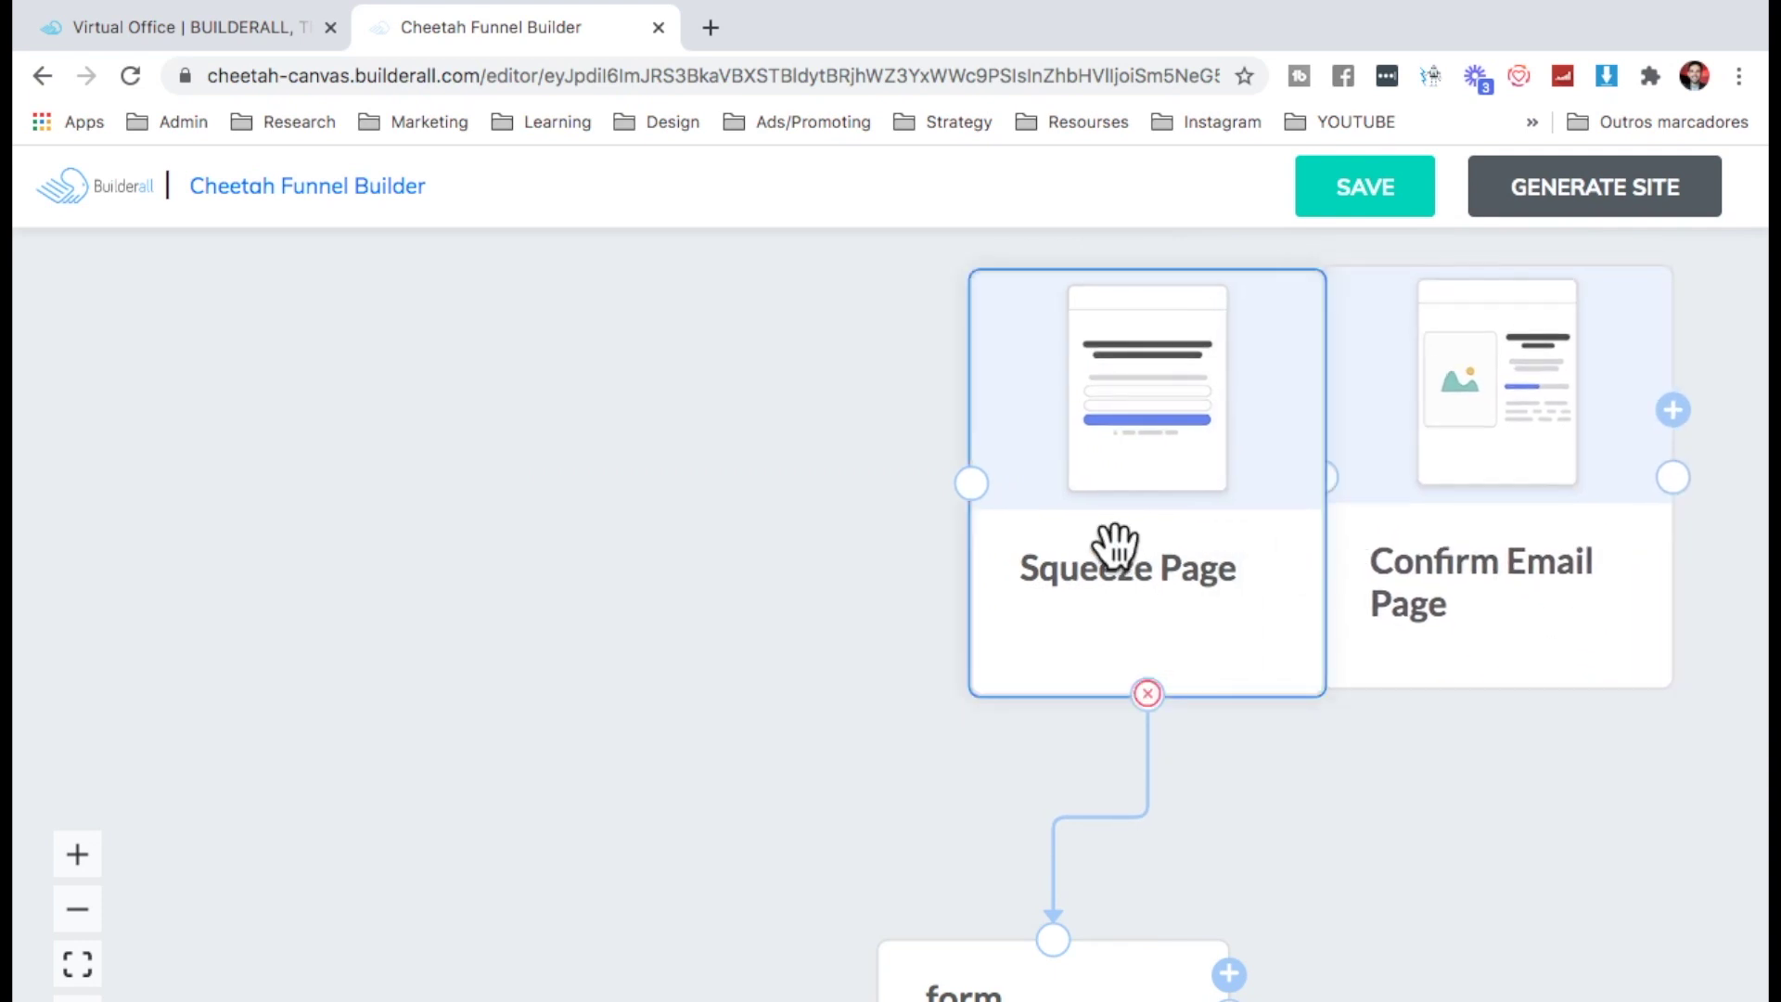
pyautogui.moveTo(1117, 544); pyautogui.dragTo(691, 554)
pyautogui.moveTo(1491, 517); pyautogui.dragTo(1141, 541)
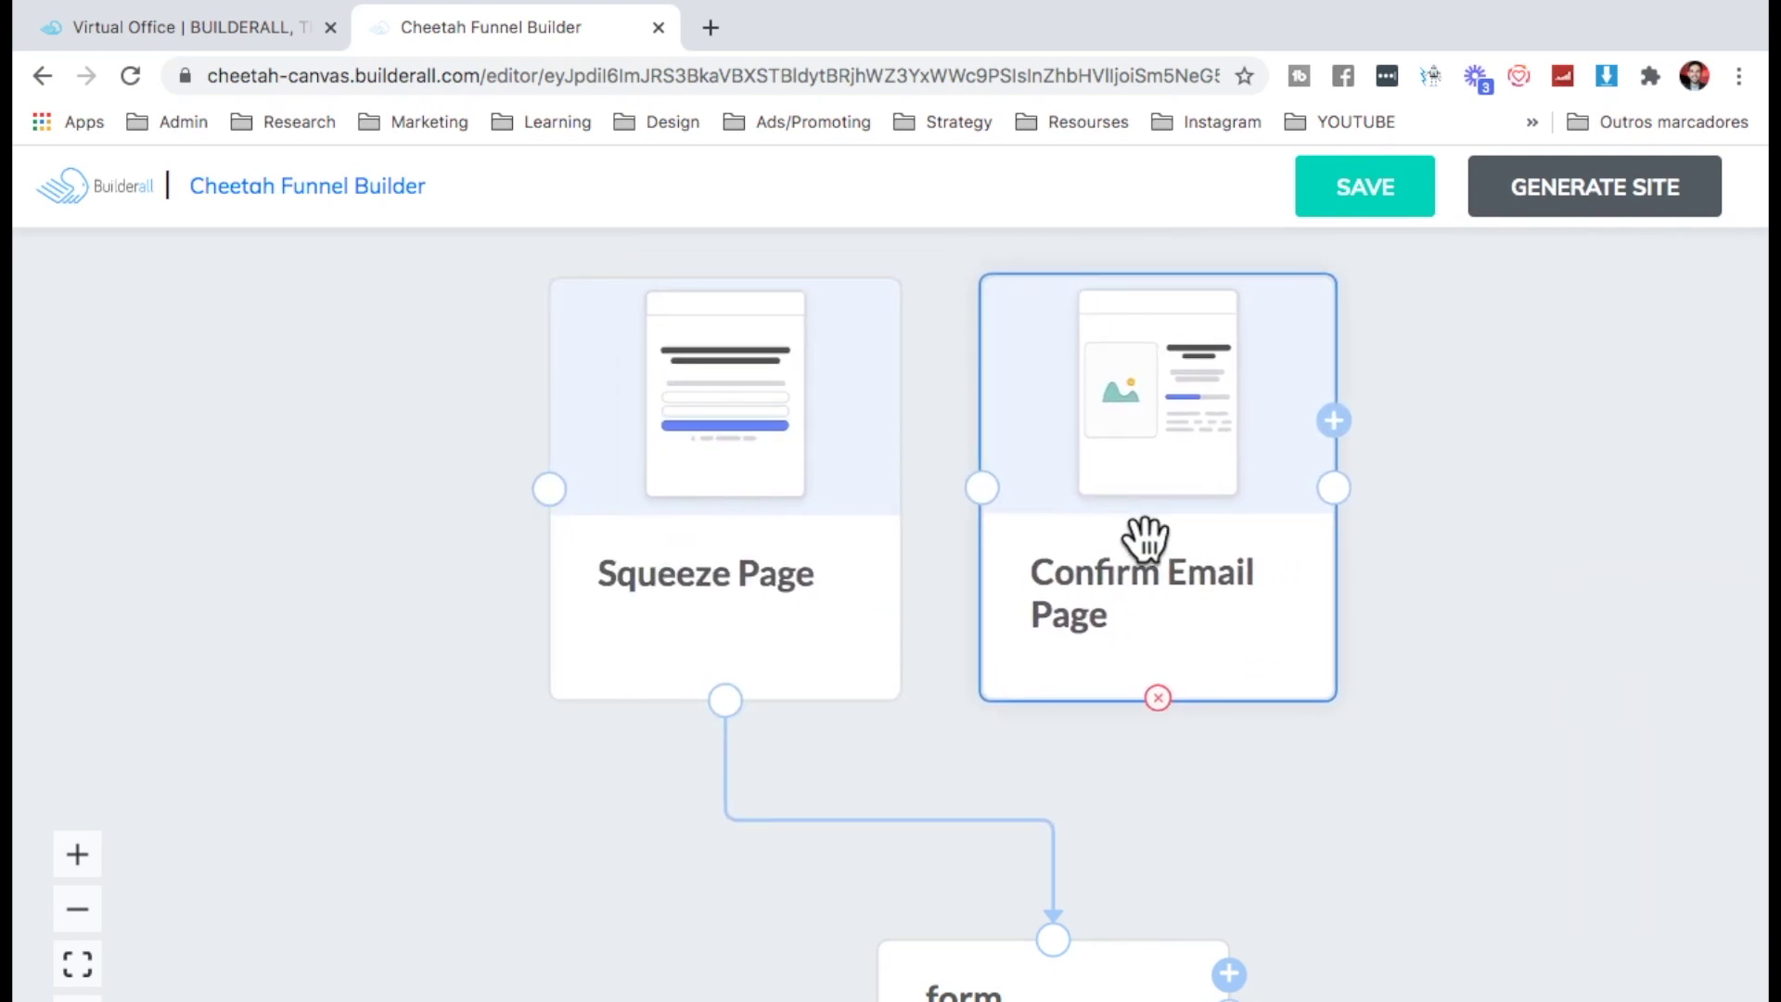
# - Add a Thank You Page template and place it right of the Confirm Email Page
pyautogui.click(1332, 426)
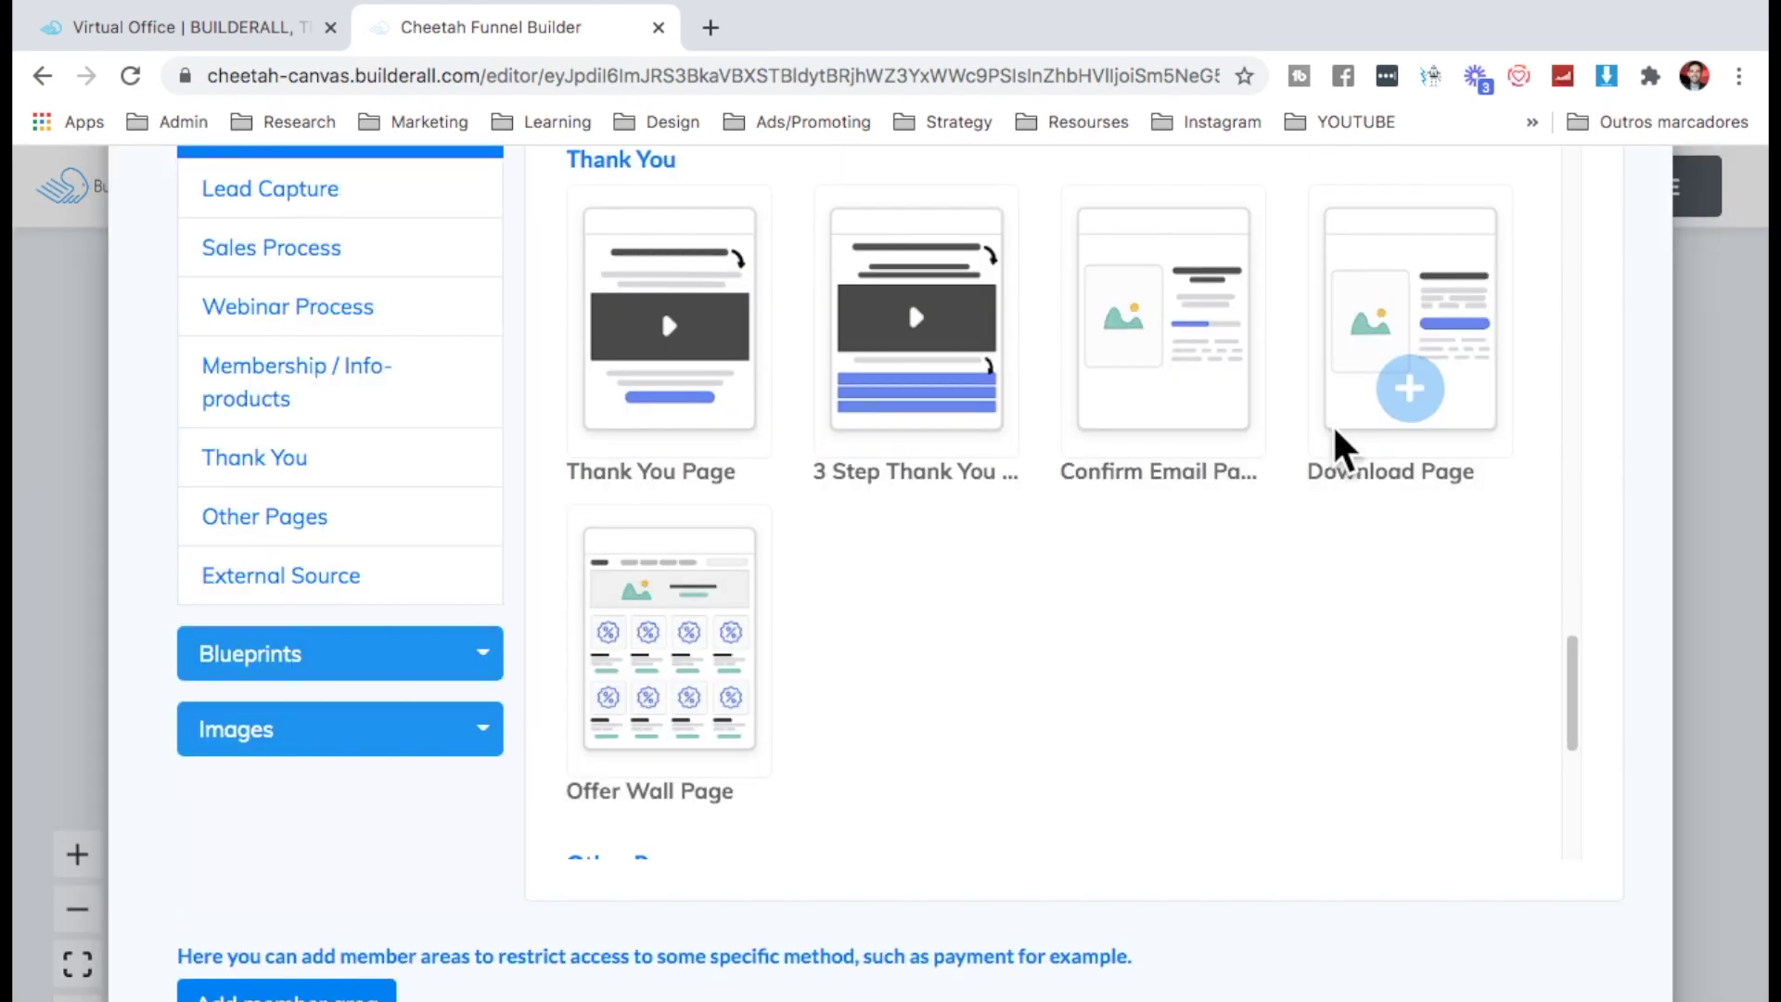
pyautogui.click(370, 192)
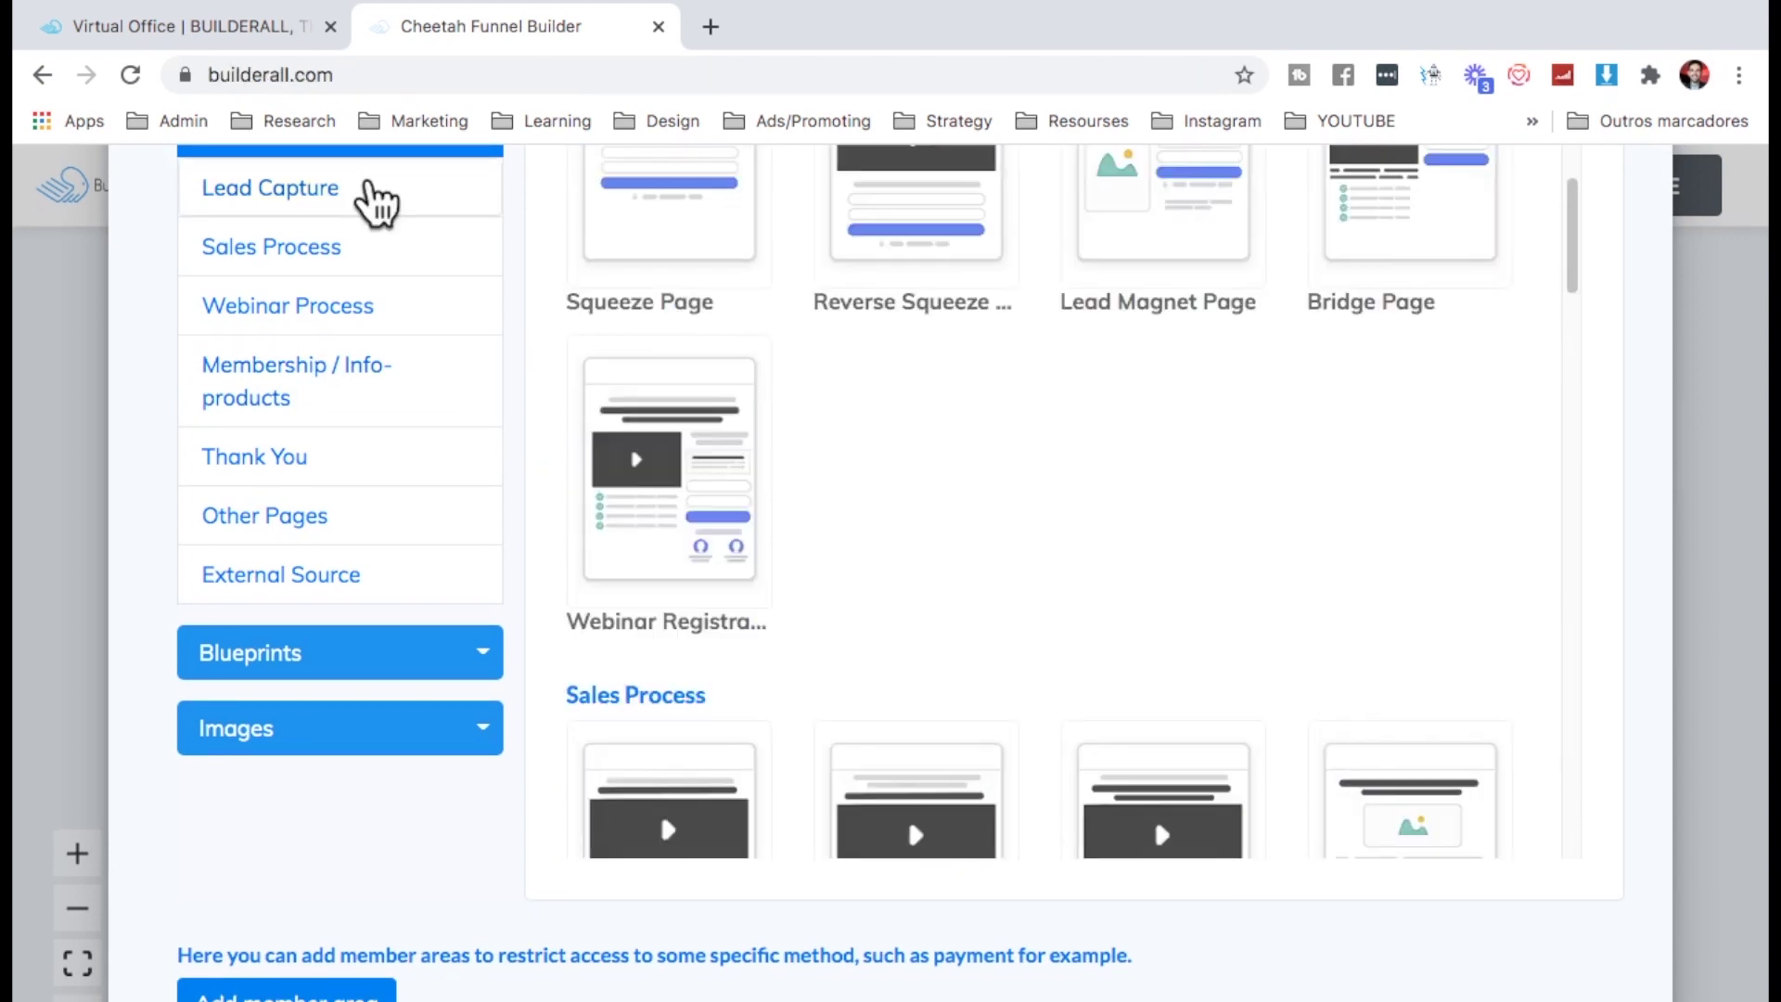
pyautogui.click(307, 459)
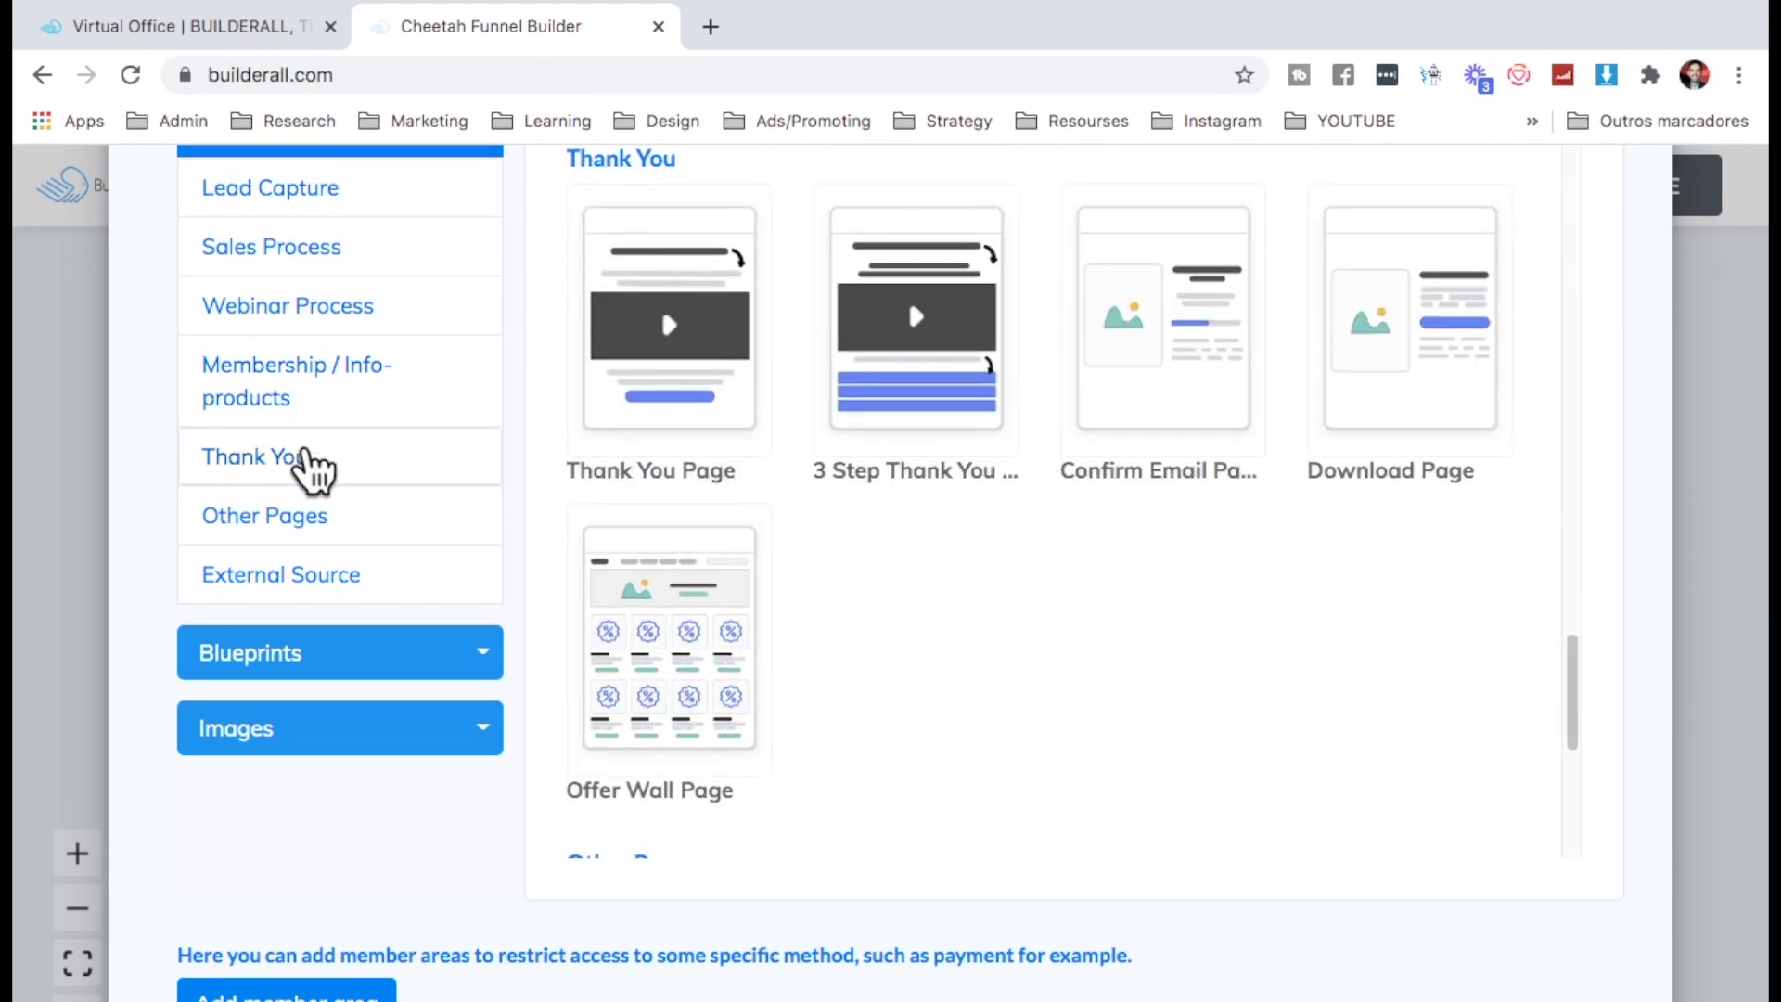
pyautogui.click(669, 387)
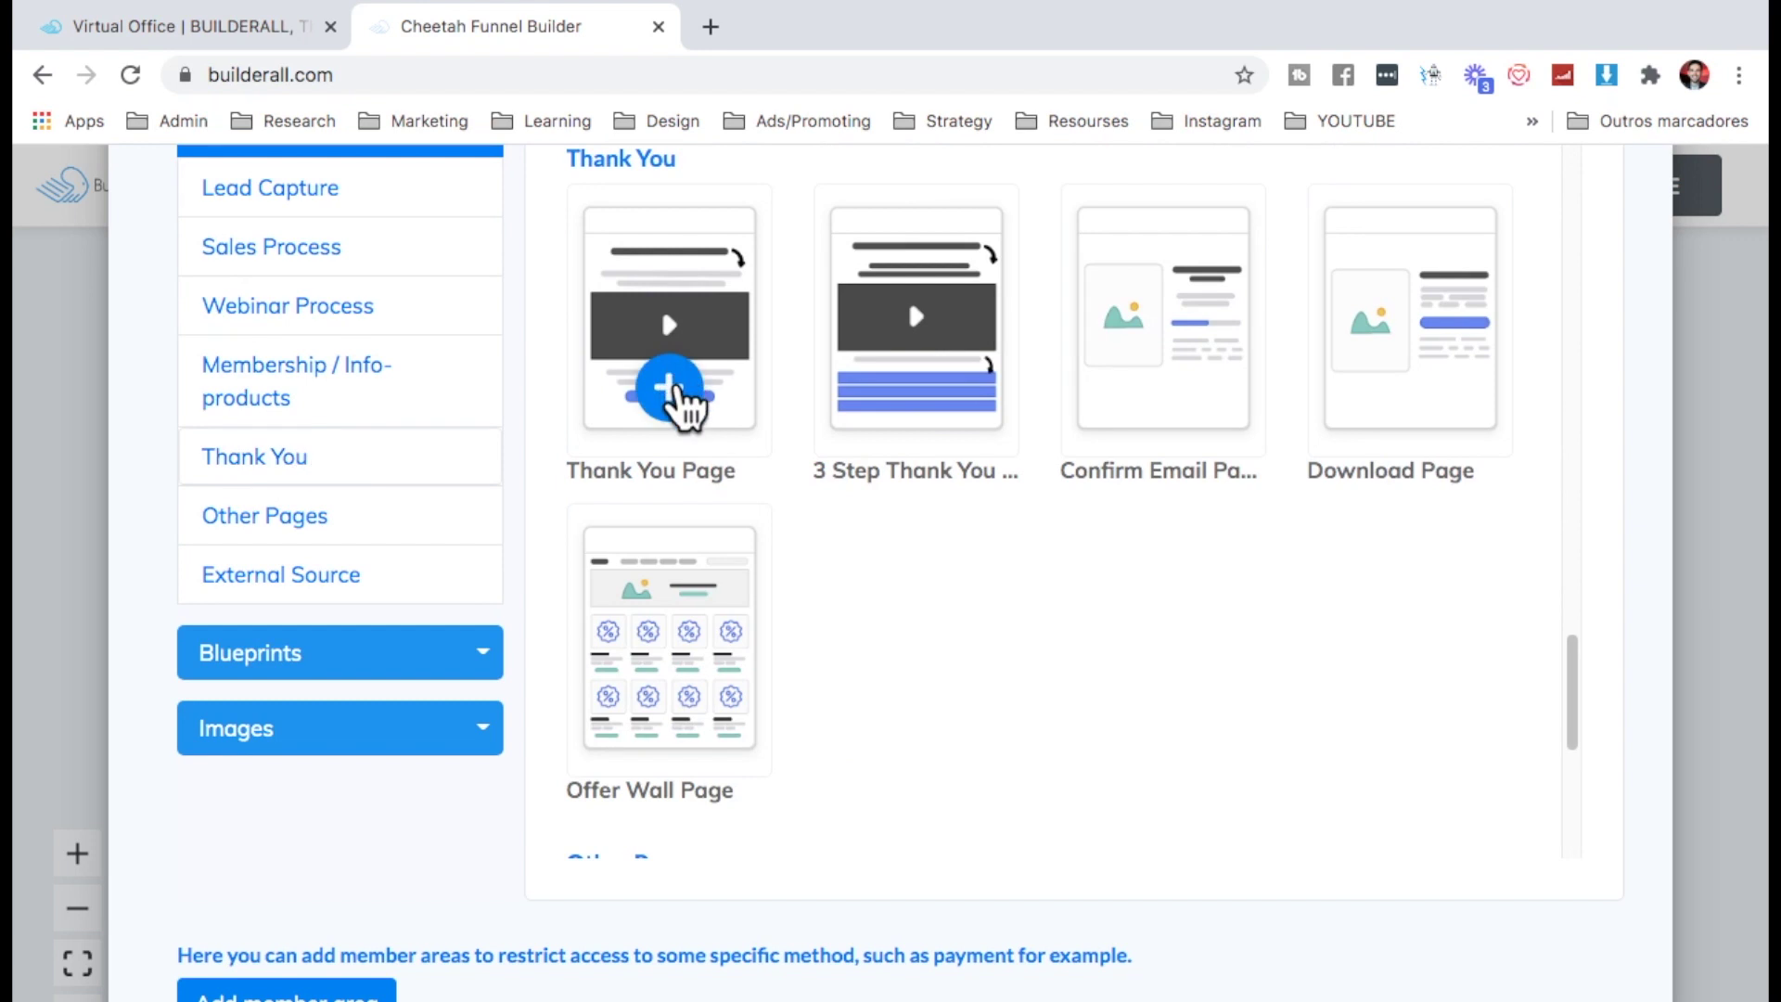
pyautogui.click(678, 390)
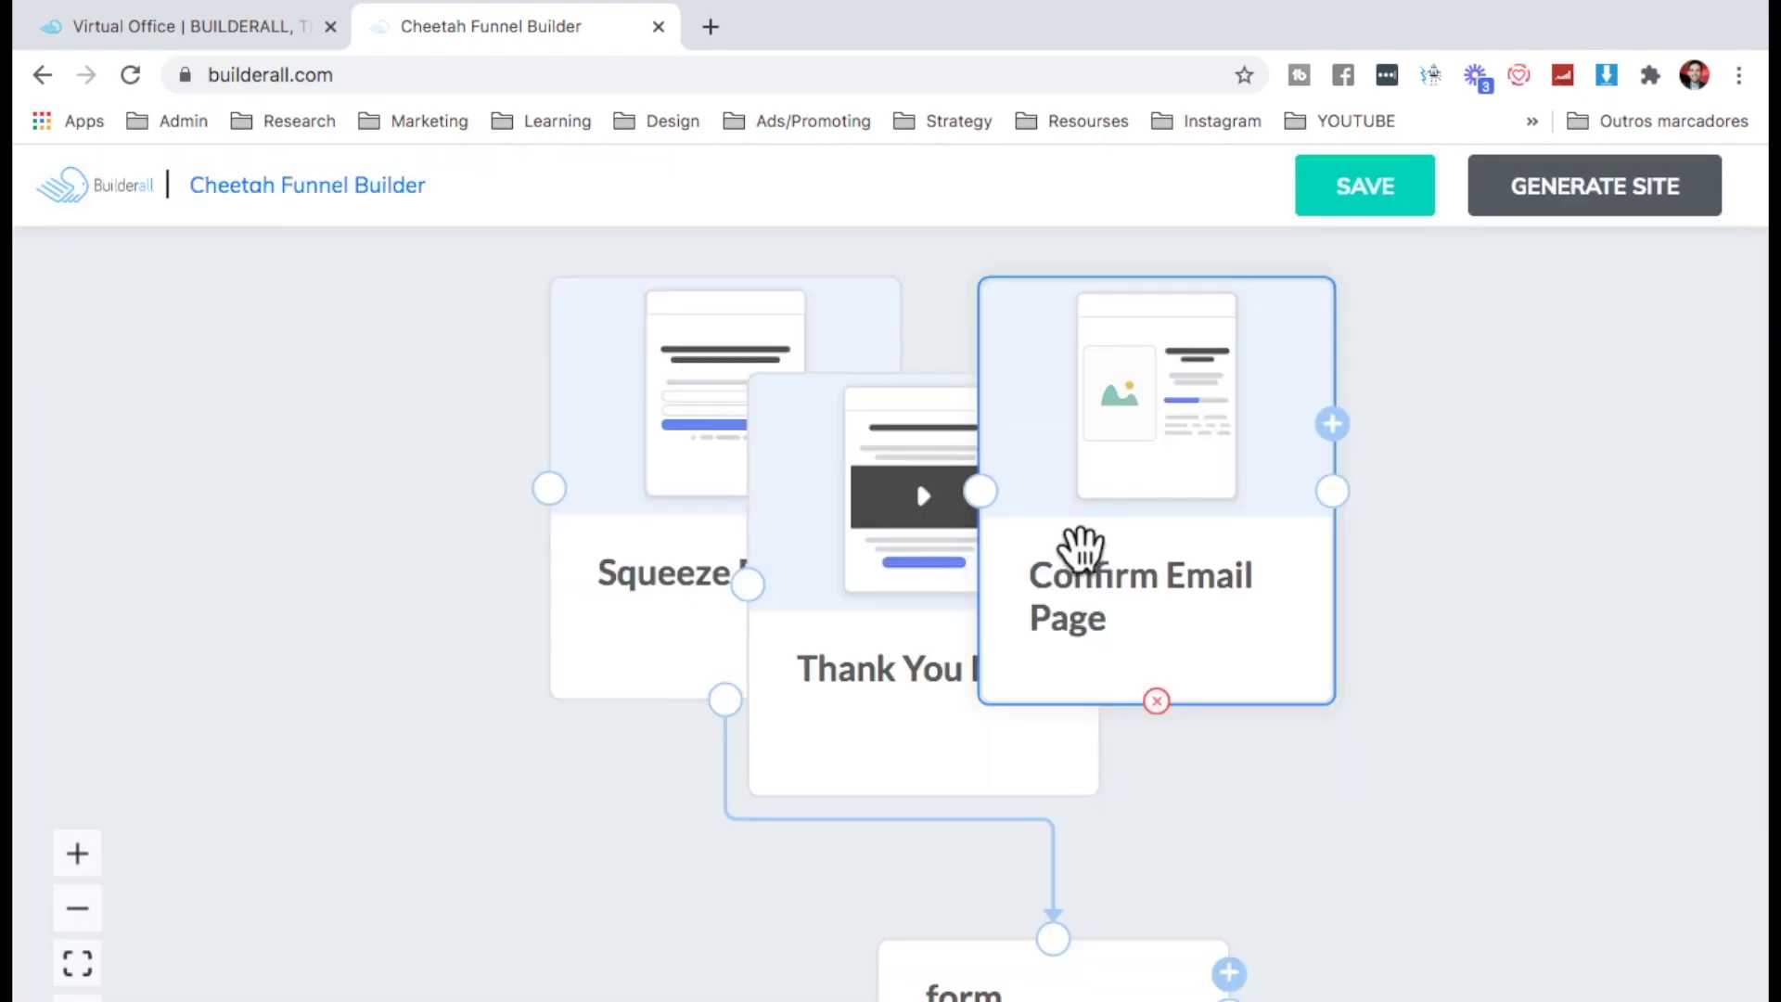
pyautogui.moveTo(994, 676); pyautogui.dragTo(1499, 584)
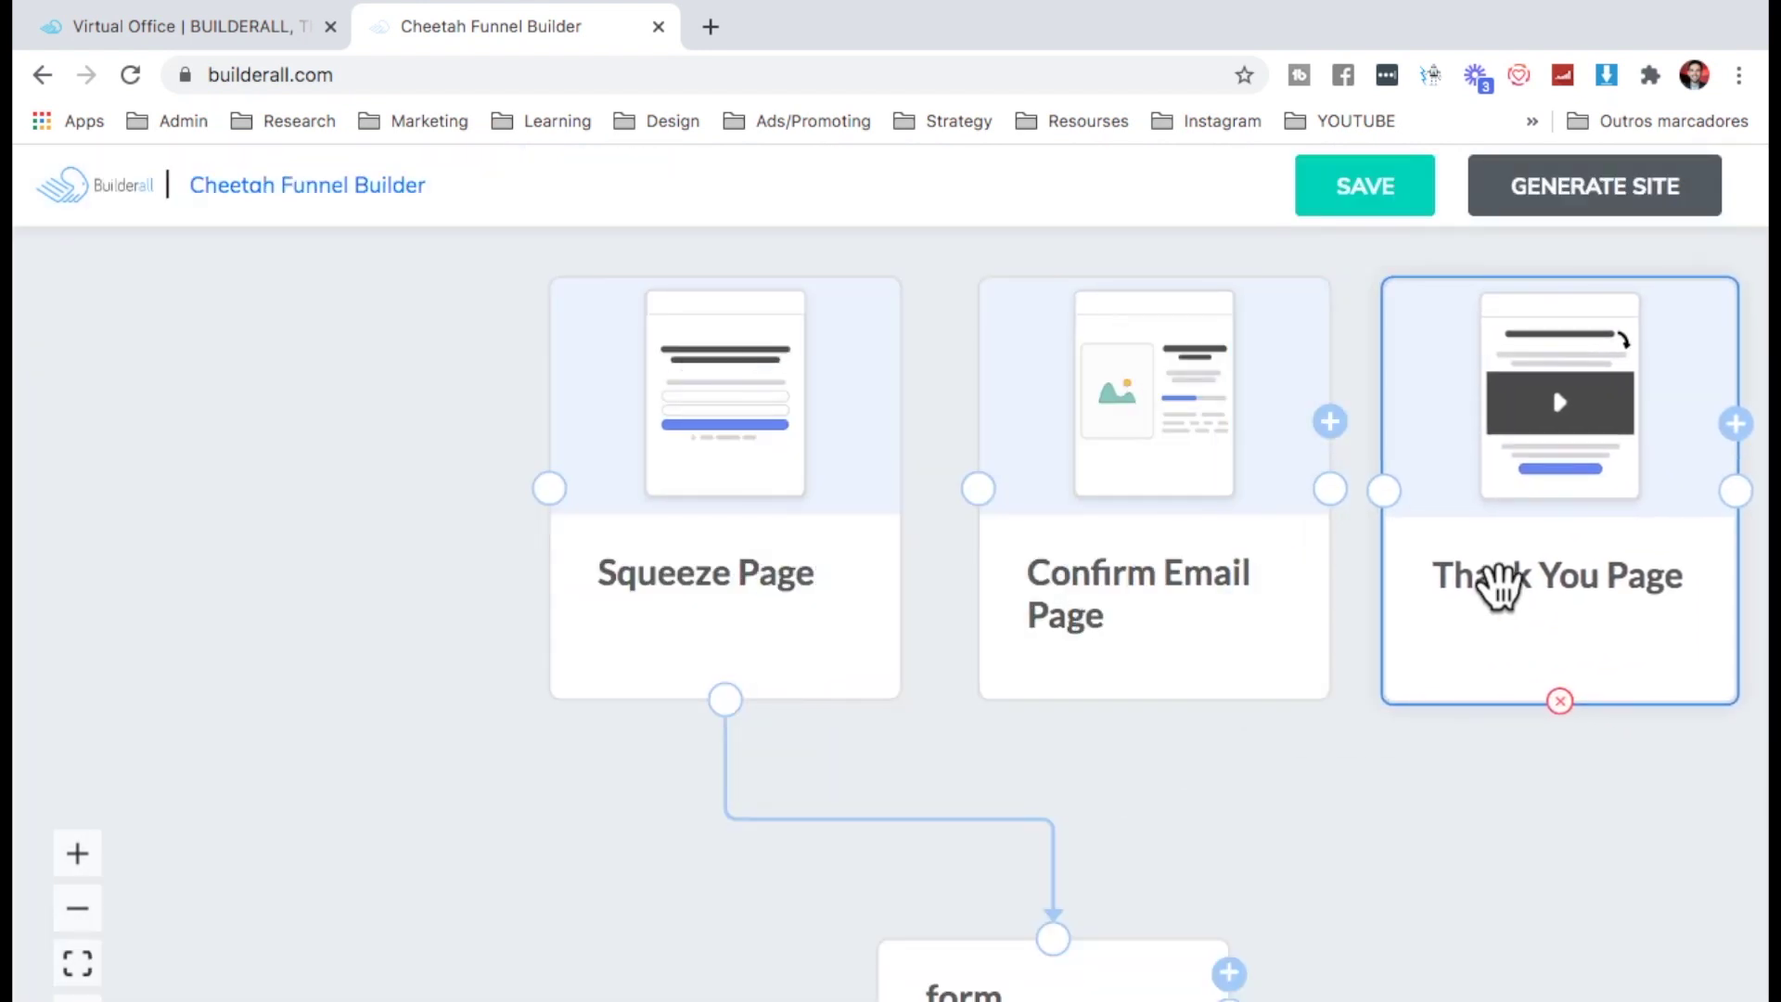
# - Rename the new page to 'Bridge Page'
pyautogui.click(1498, 584)
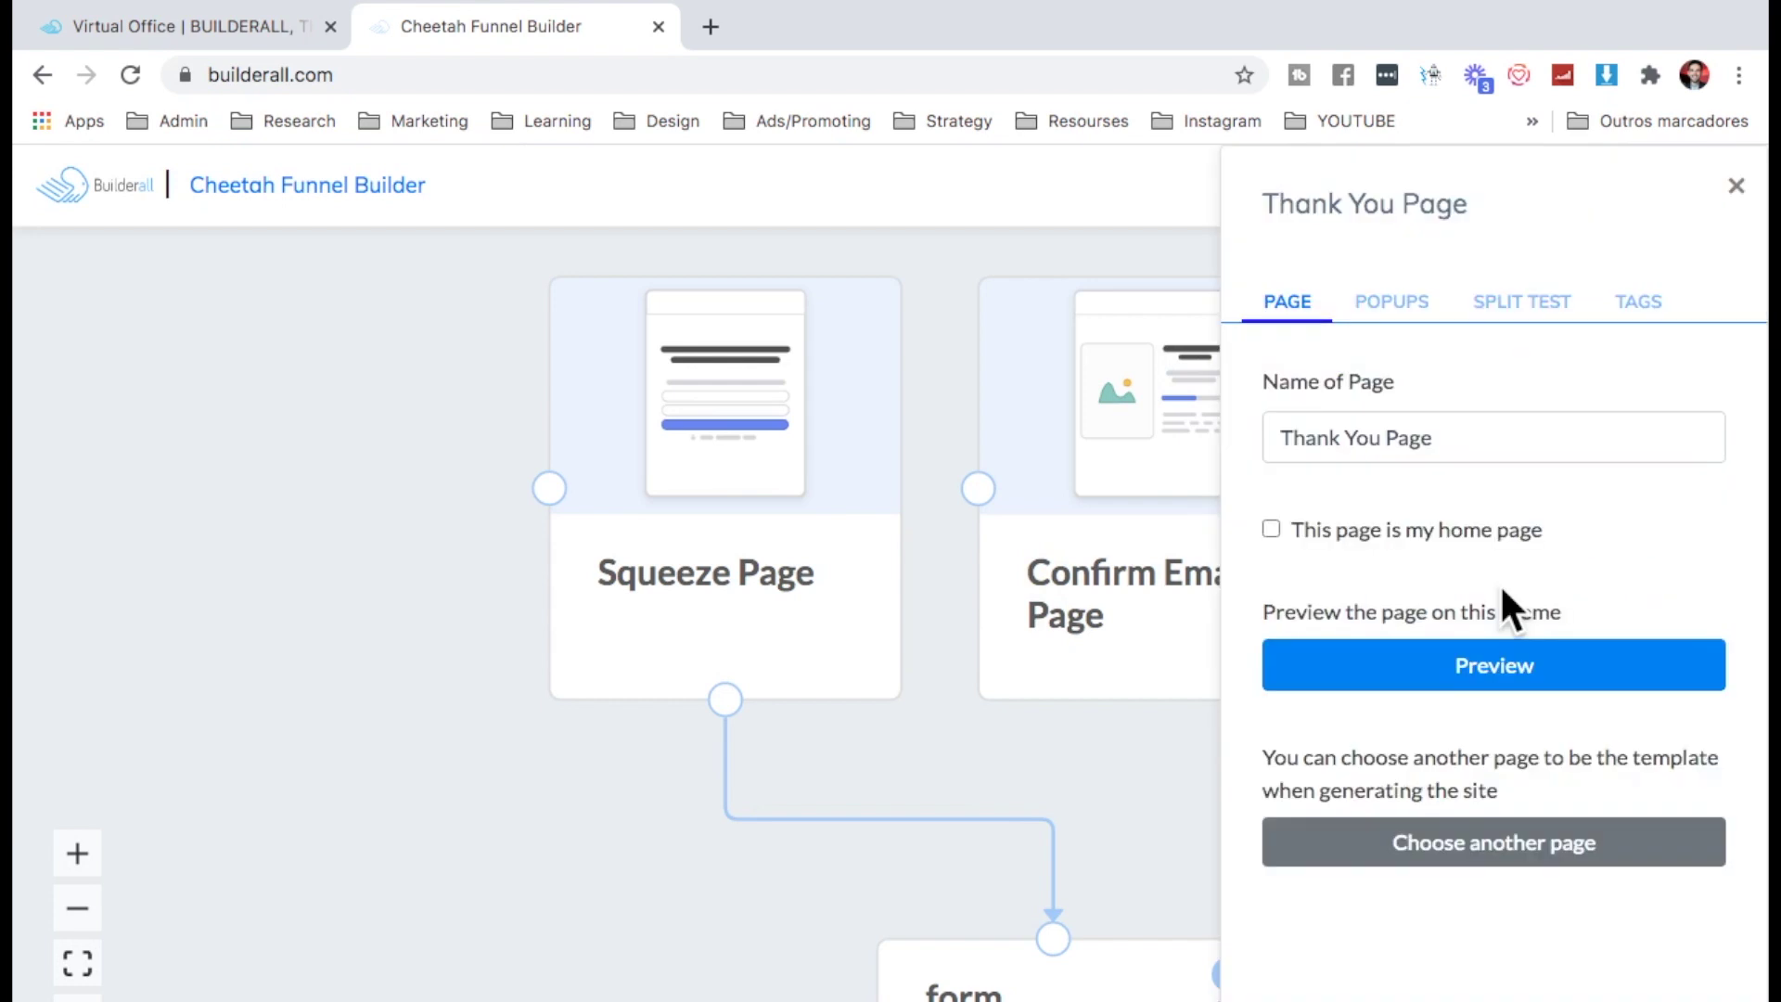
pyautogui.tripleClick(1422, 438)
pyautogui.write('Bridge')
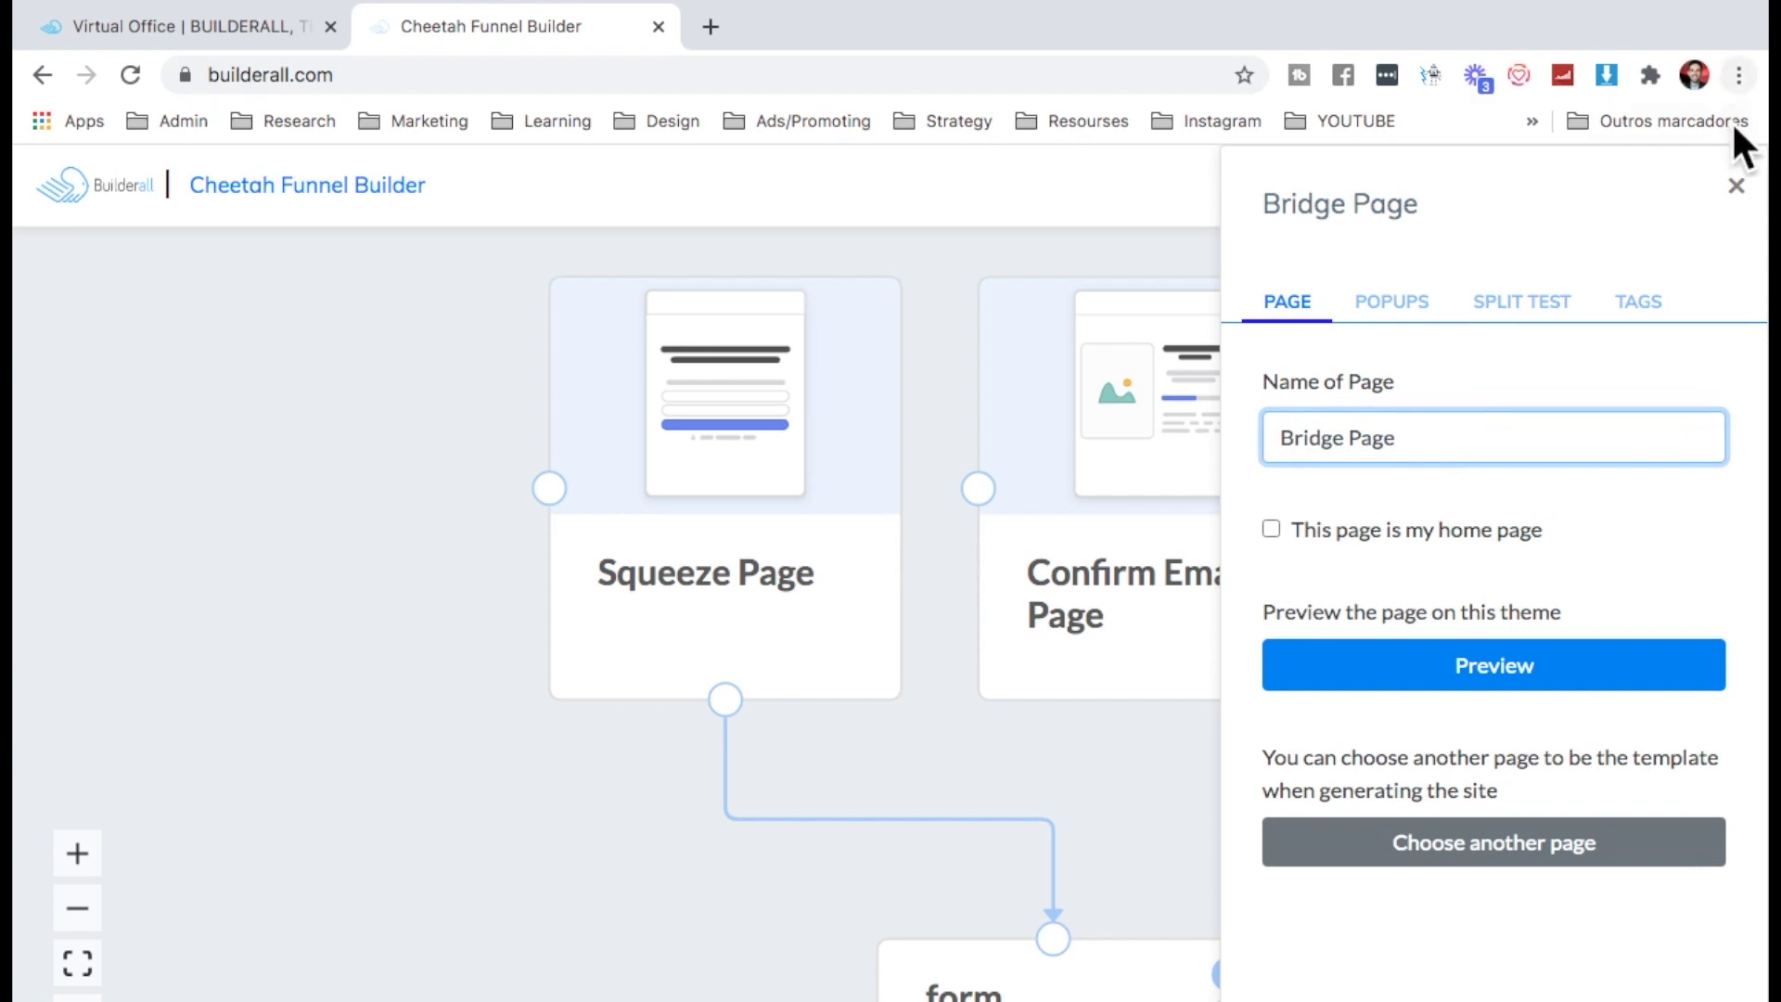
pyautogui.click(1742, 198)
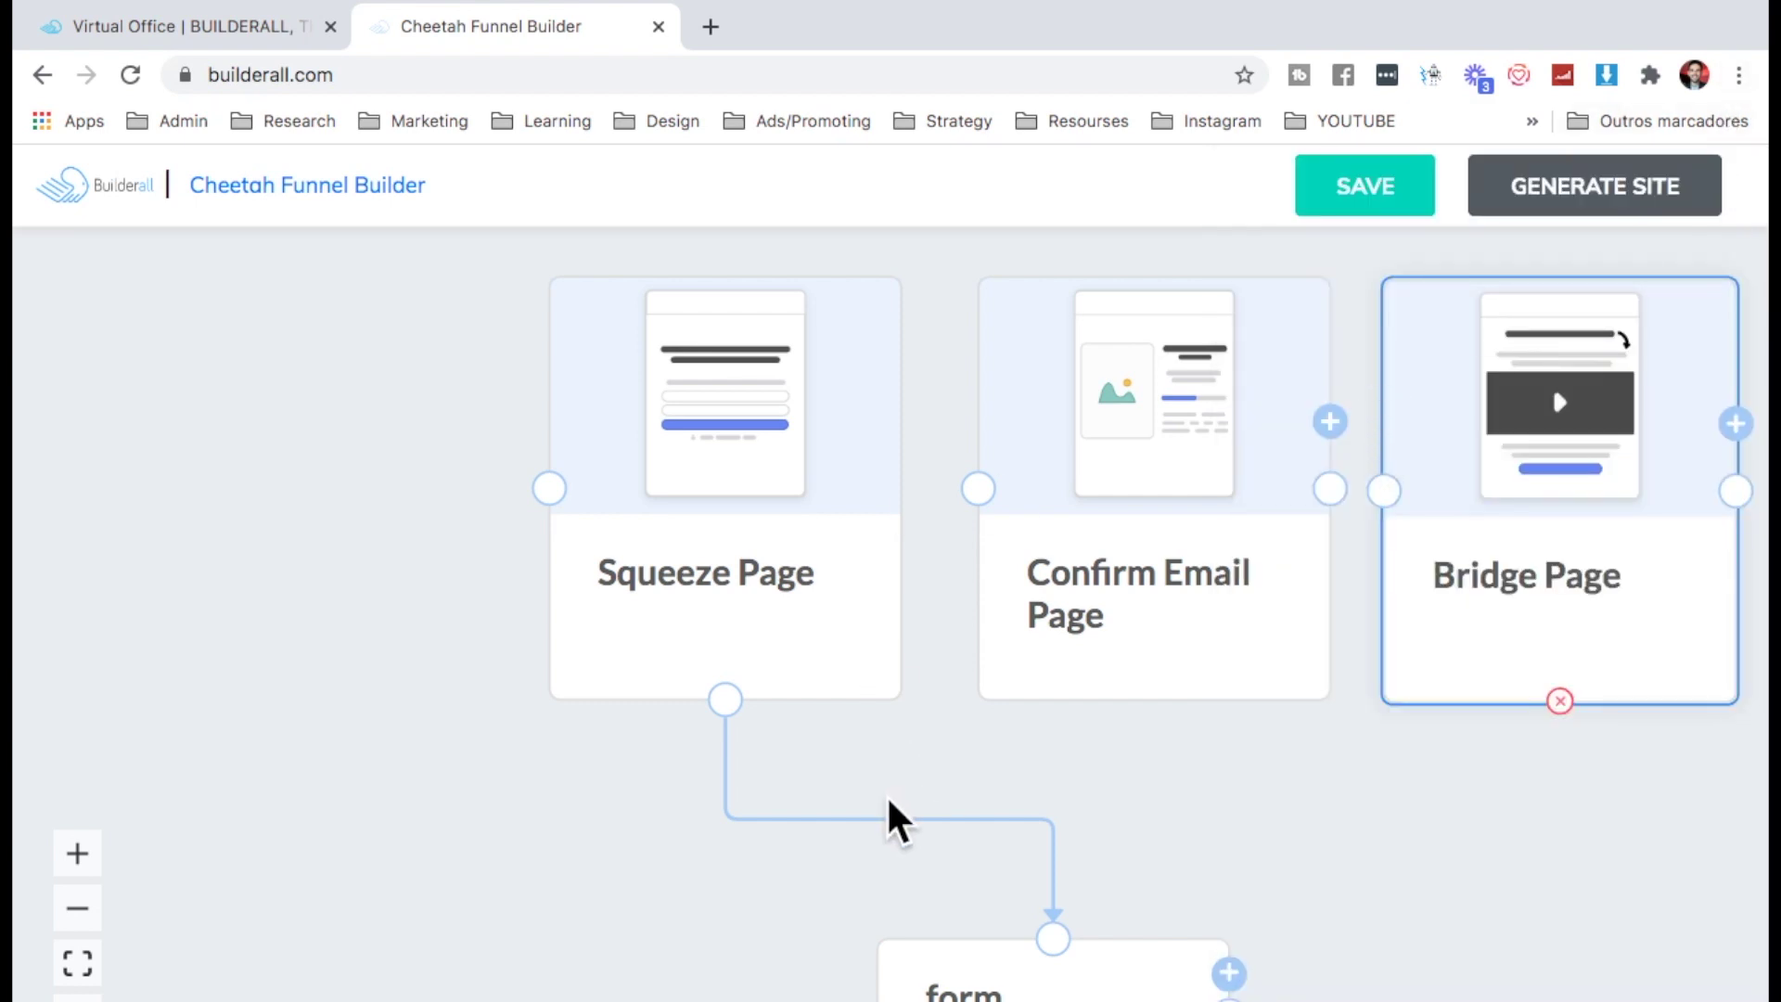
pyautogui.click(78, 963)
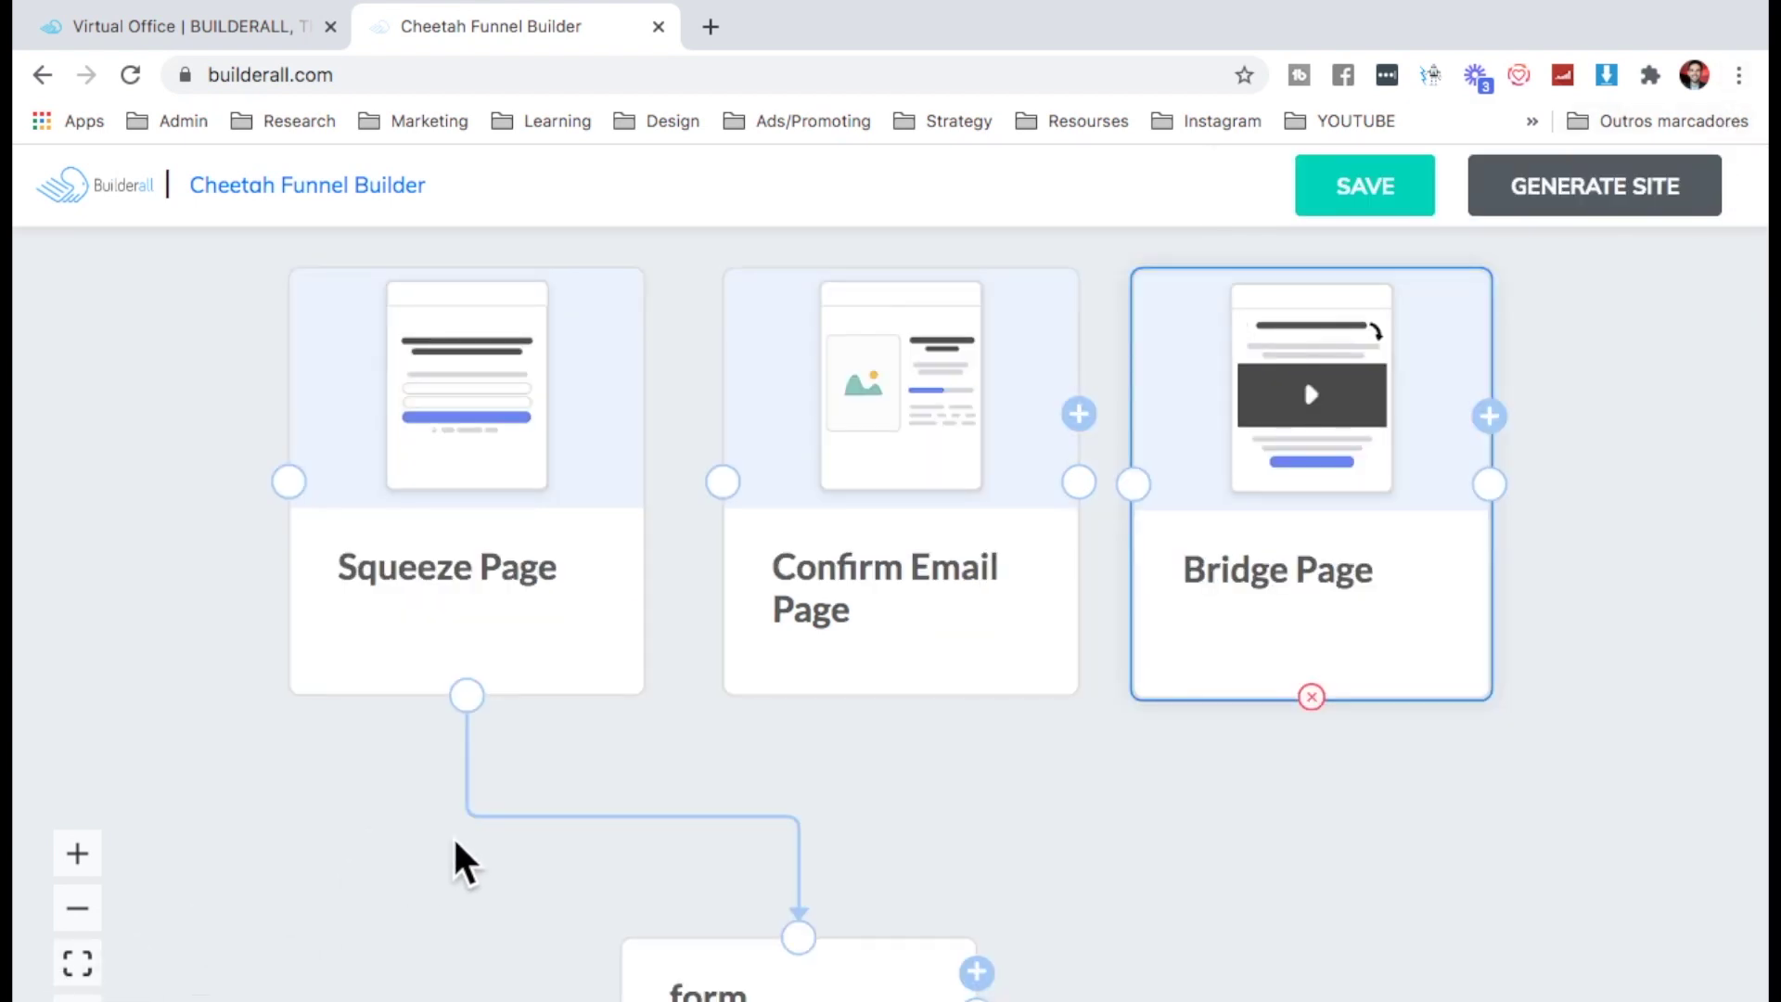
# - Add a Google external-source step named OFFER to the right of Bridge Page
pyautogui.click(1489, 414)
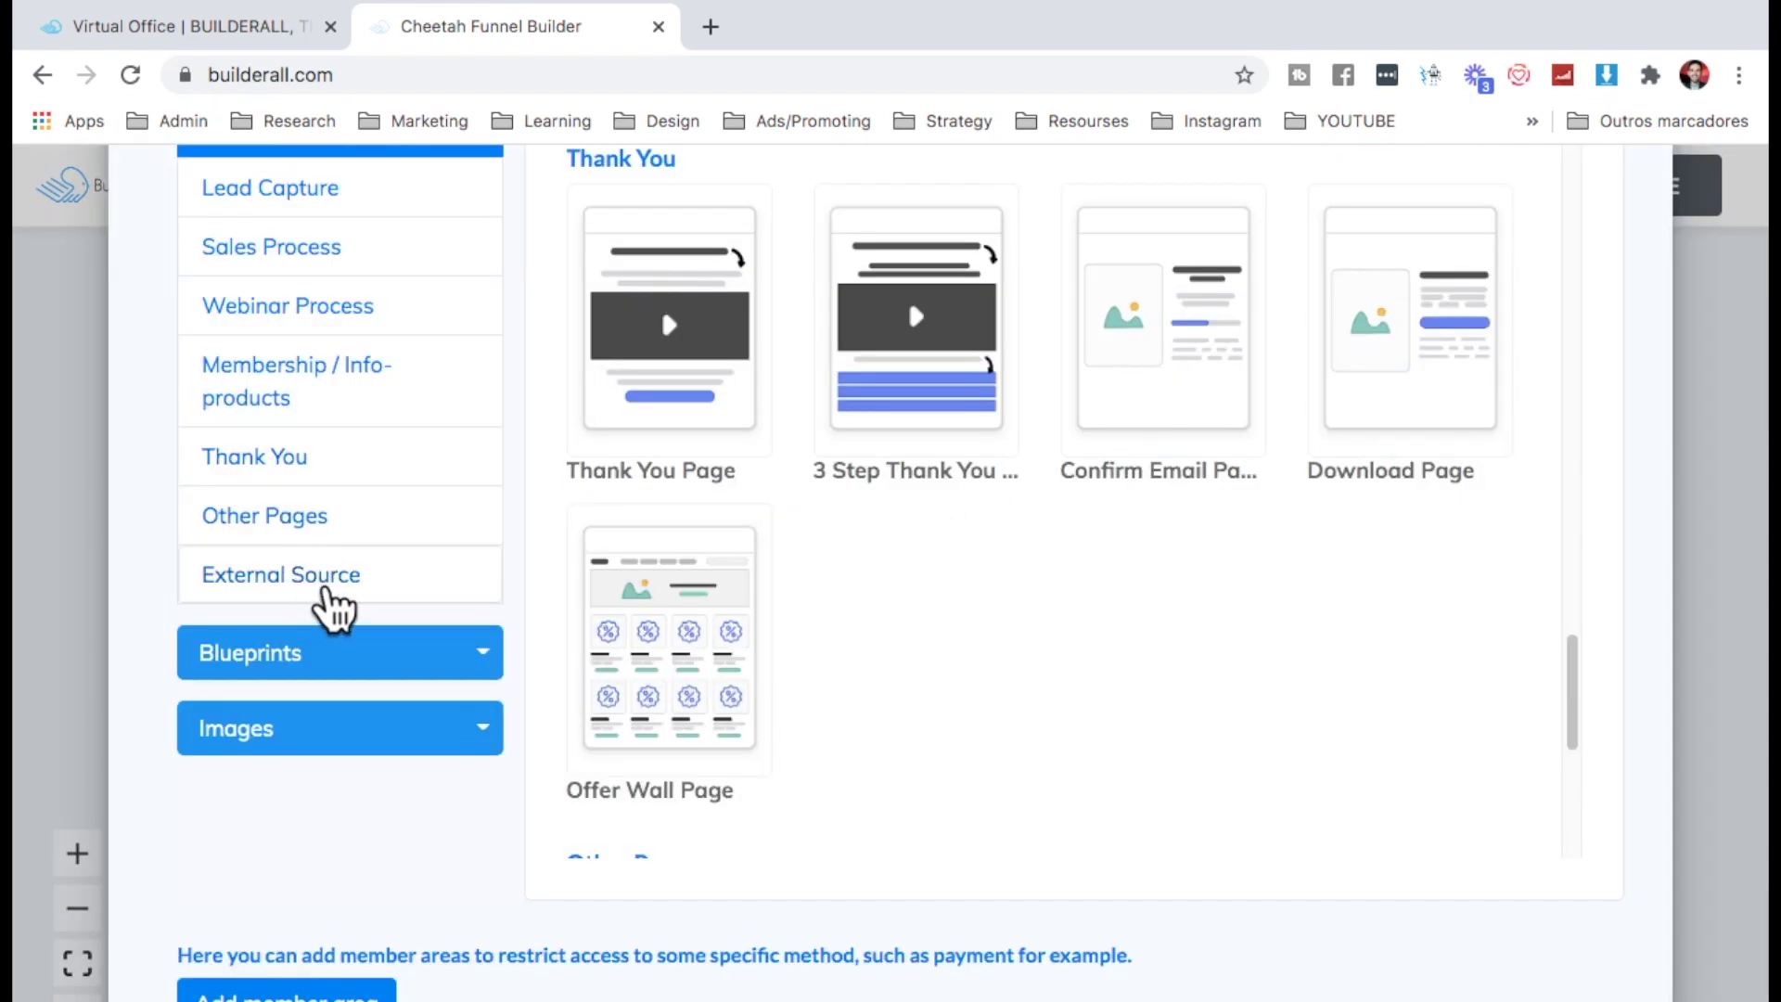
pyautogui.click(324, 588)
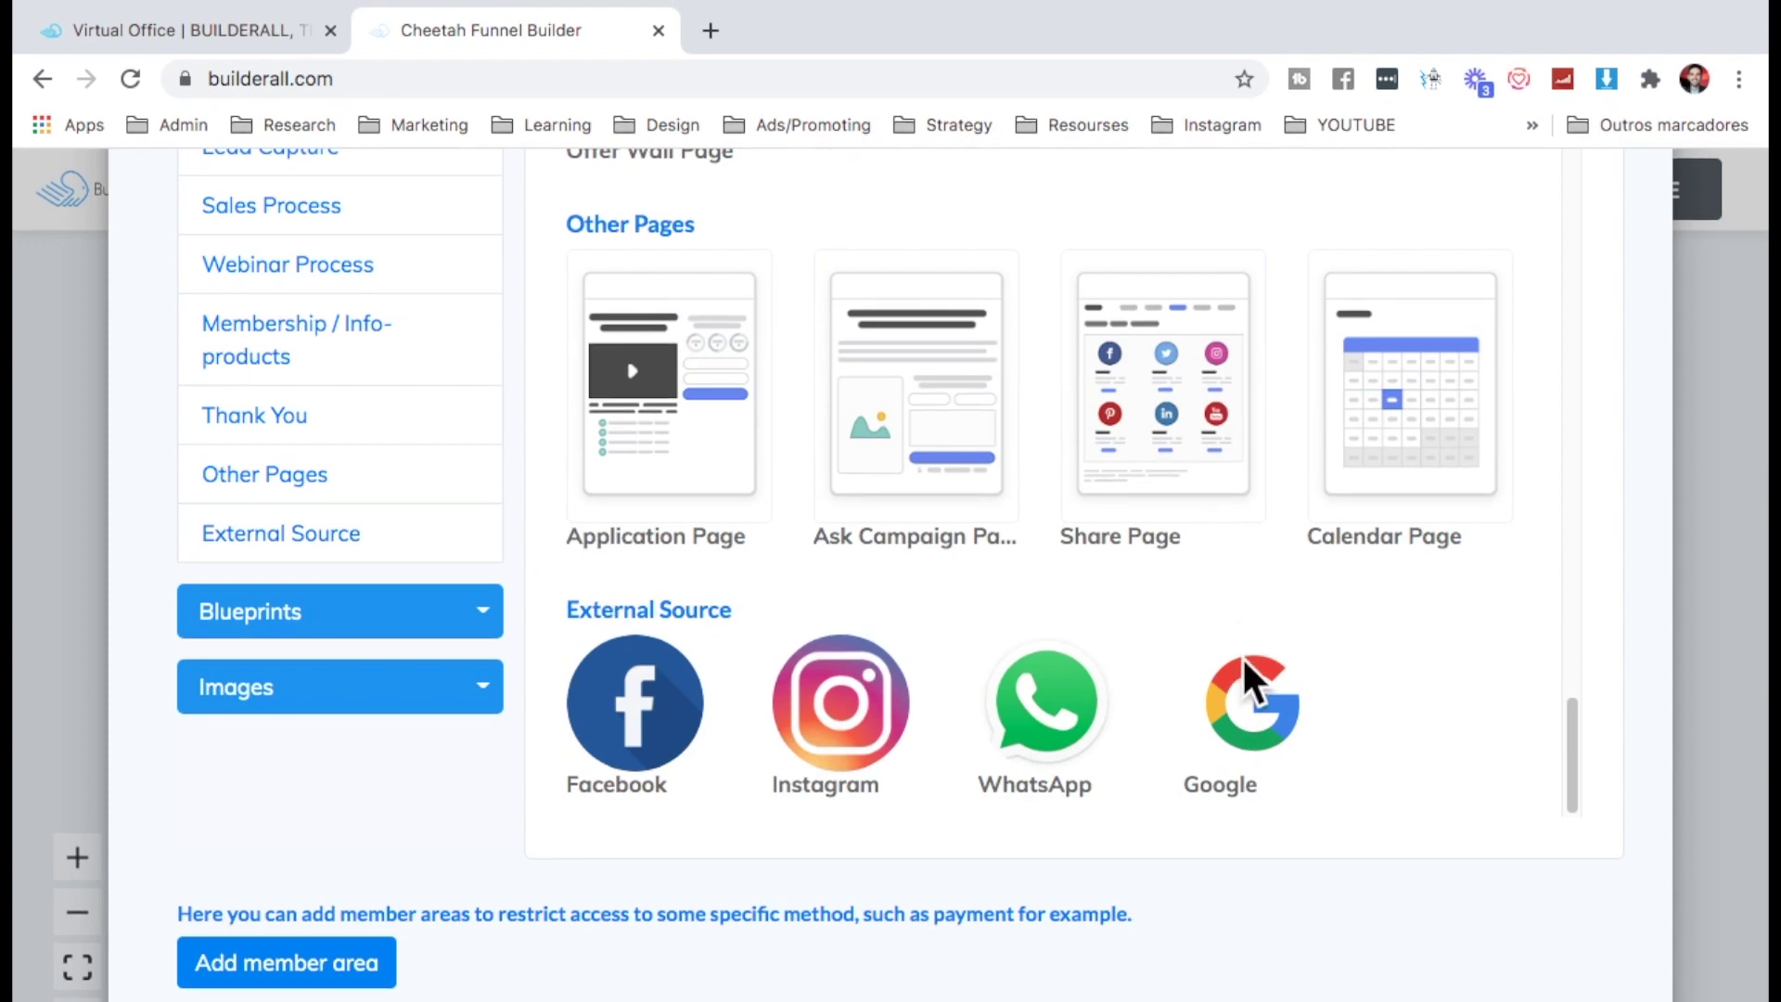
pyautogui.click(1245, 686)
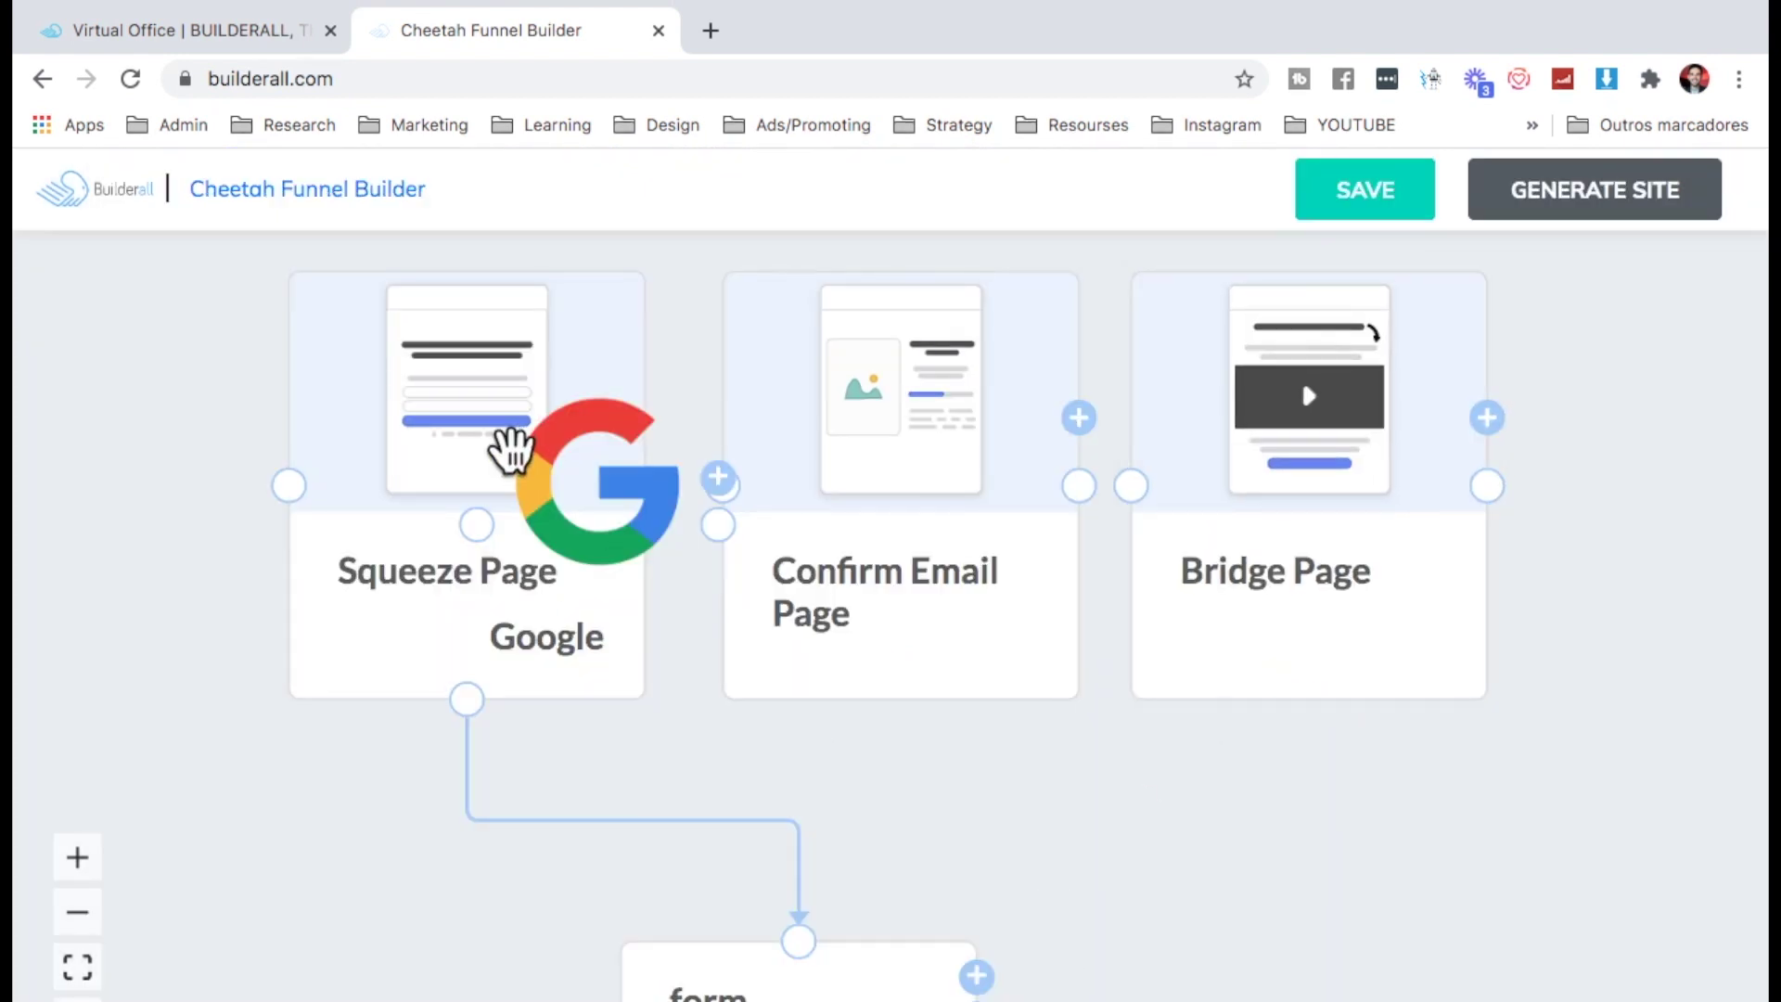
pyautogui.moveTo(511, 450); pyautogui.dragTo(1614, 503)
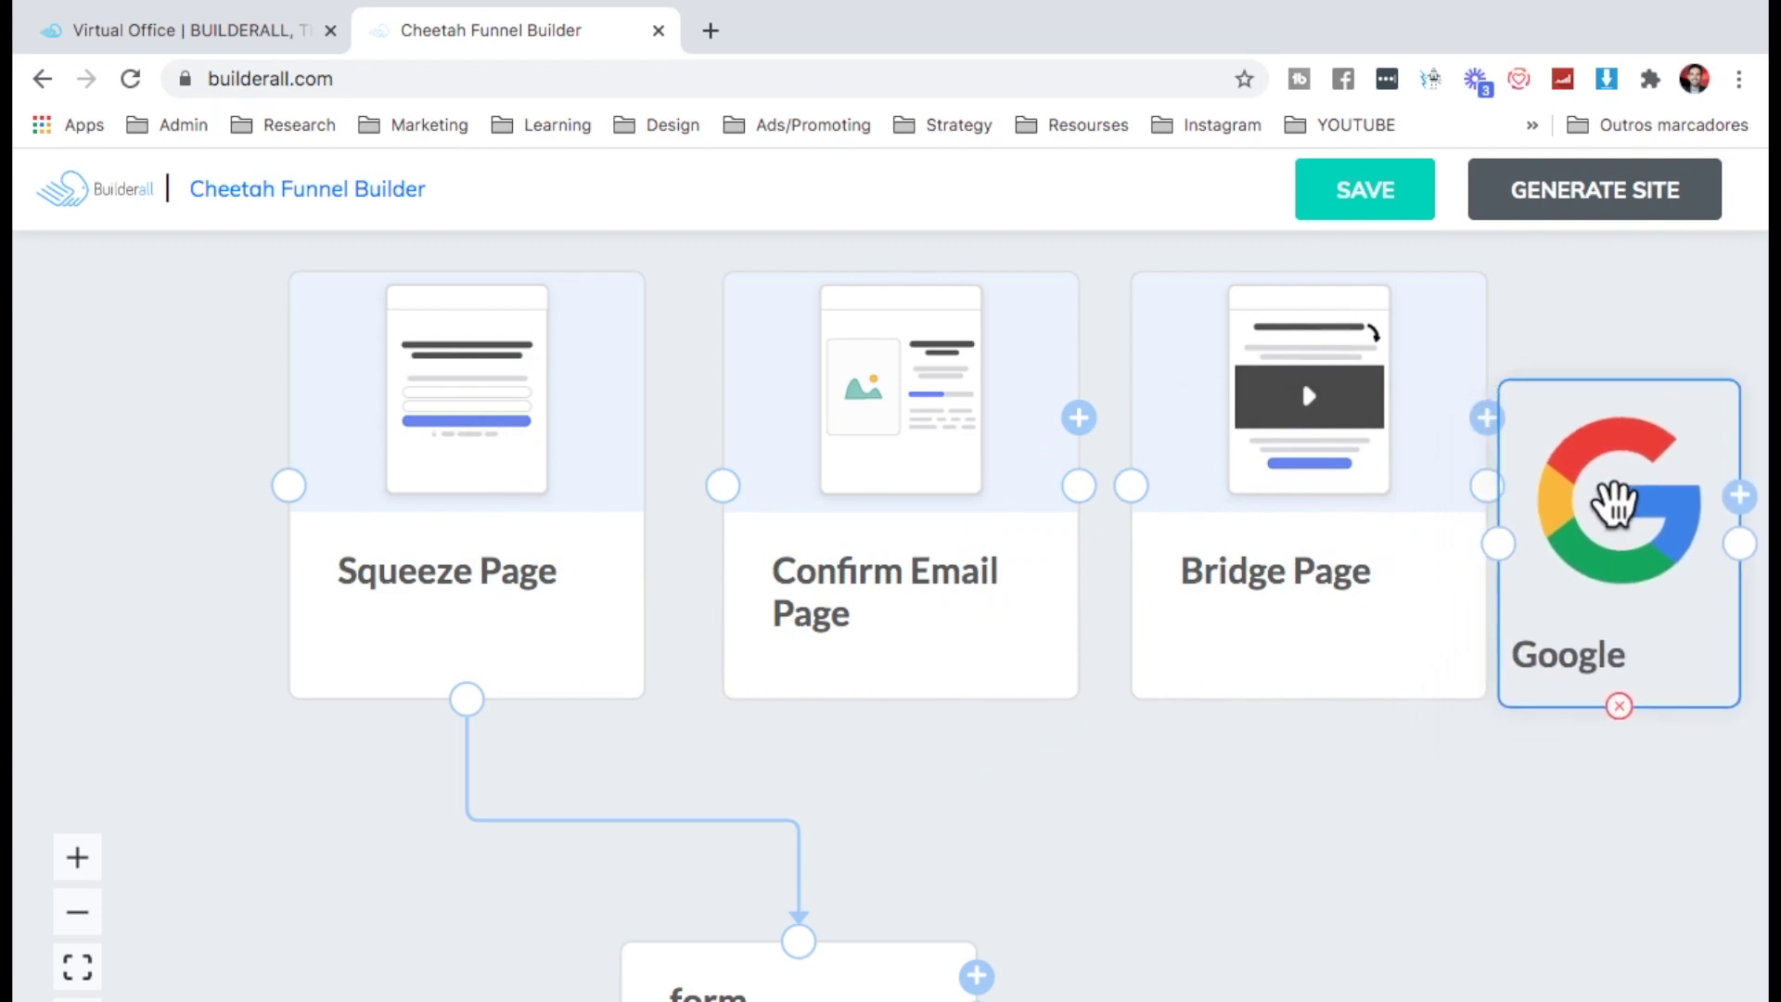
pyautogui.click(1614, 503)
pyautogui.write('OFFER')
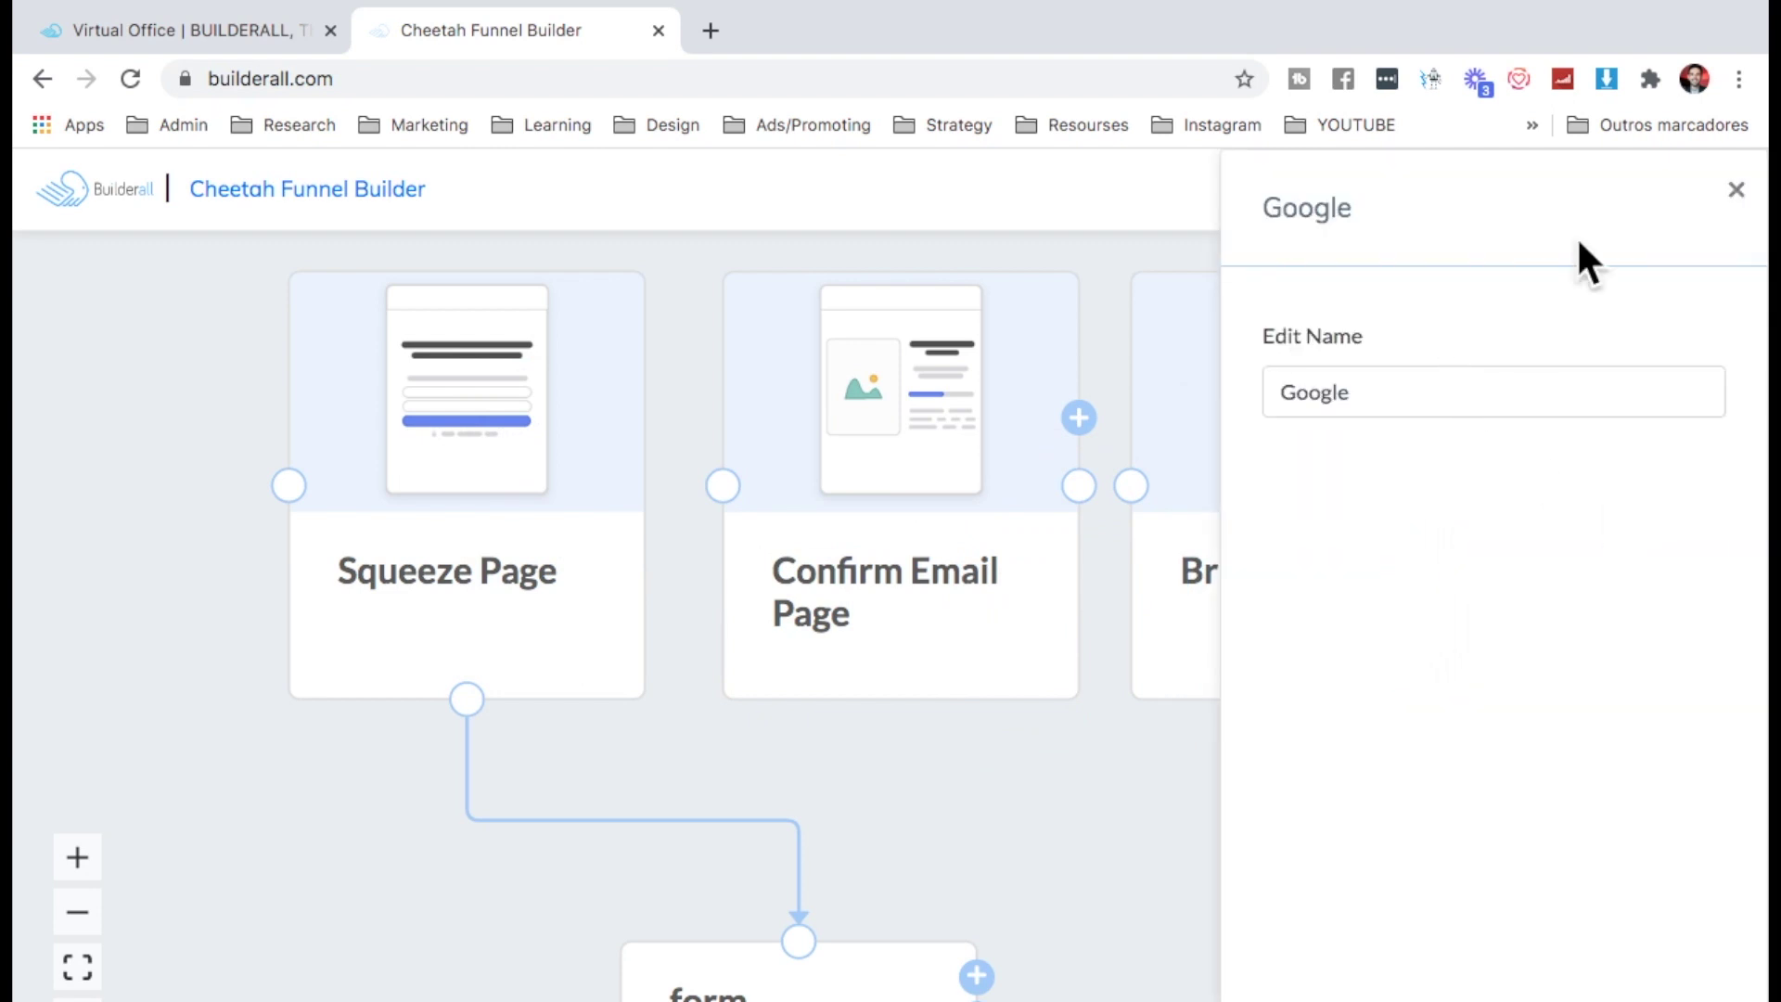
pyautogui.click(1735, 189)
# - Nudge OFFER into line and move the form step under the Squeeze Page
pyautogui.click(78, 967)
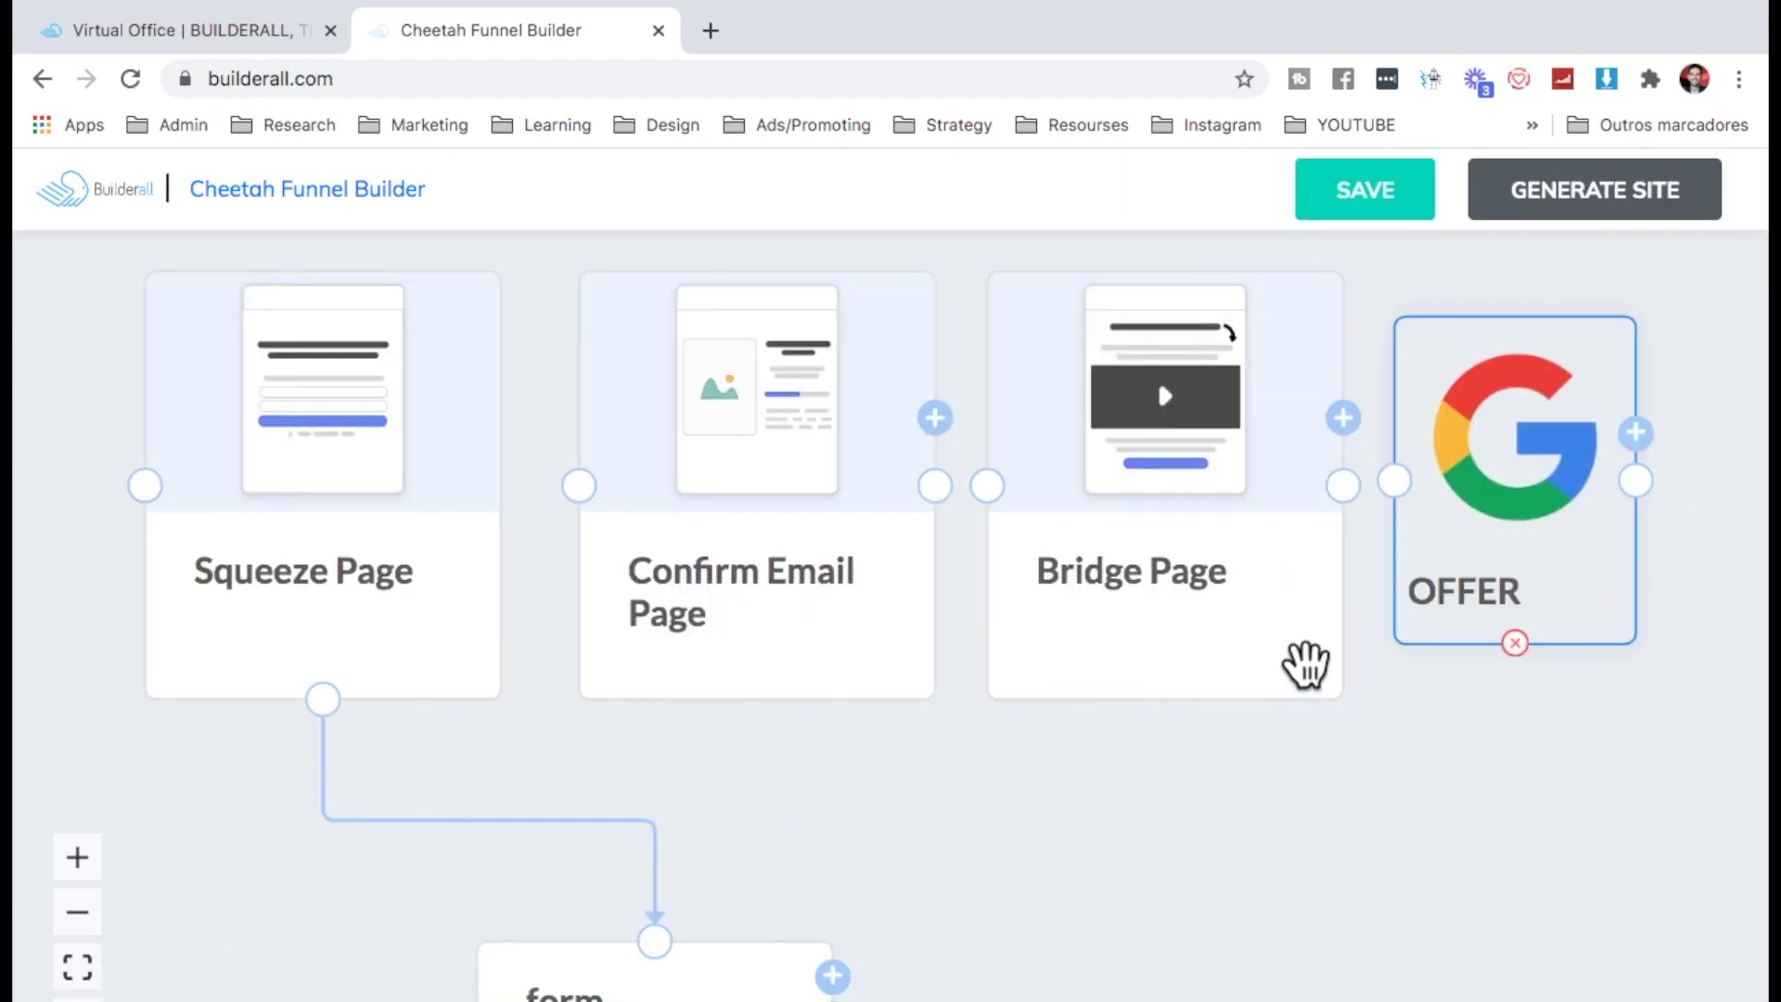
pyautogui.moveTo(1482, 582); pyautogui.dragTo(1514, 580)
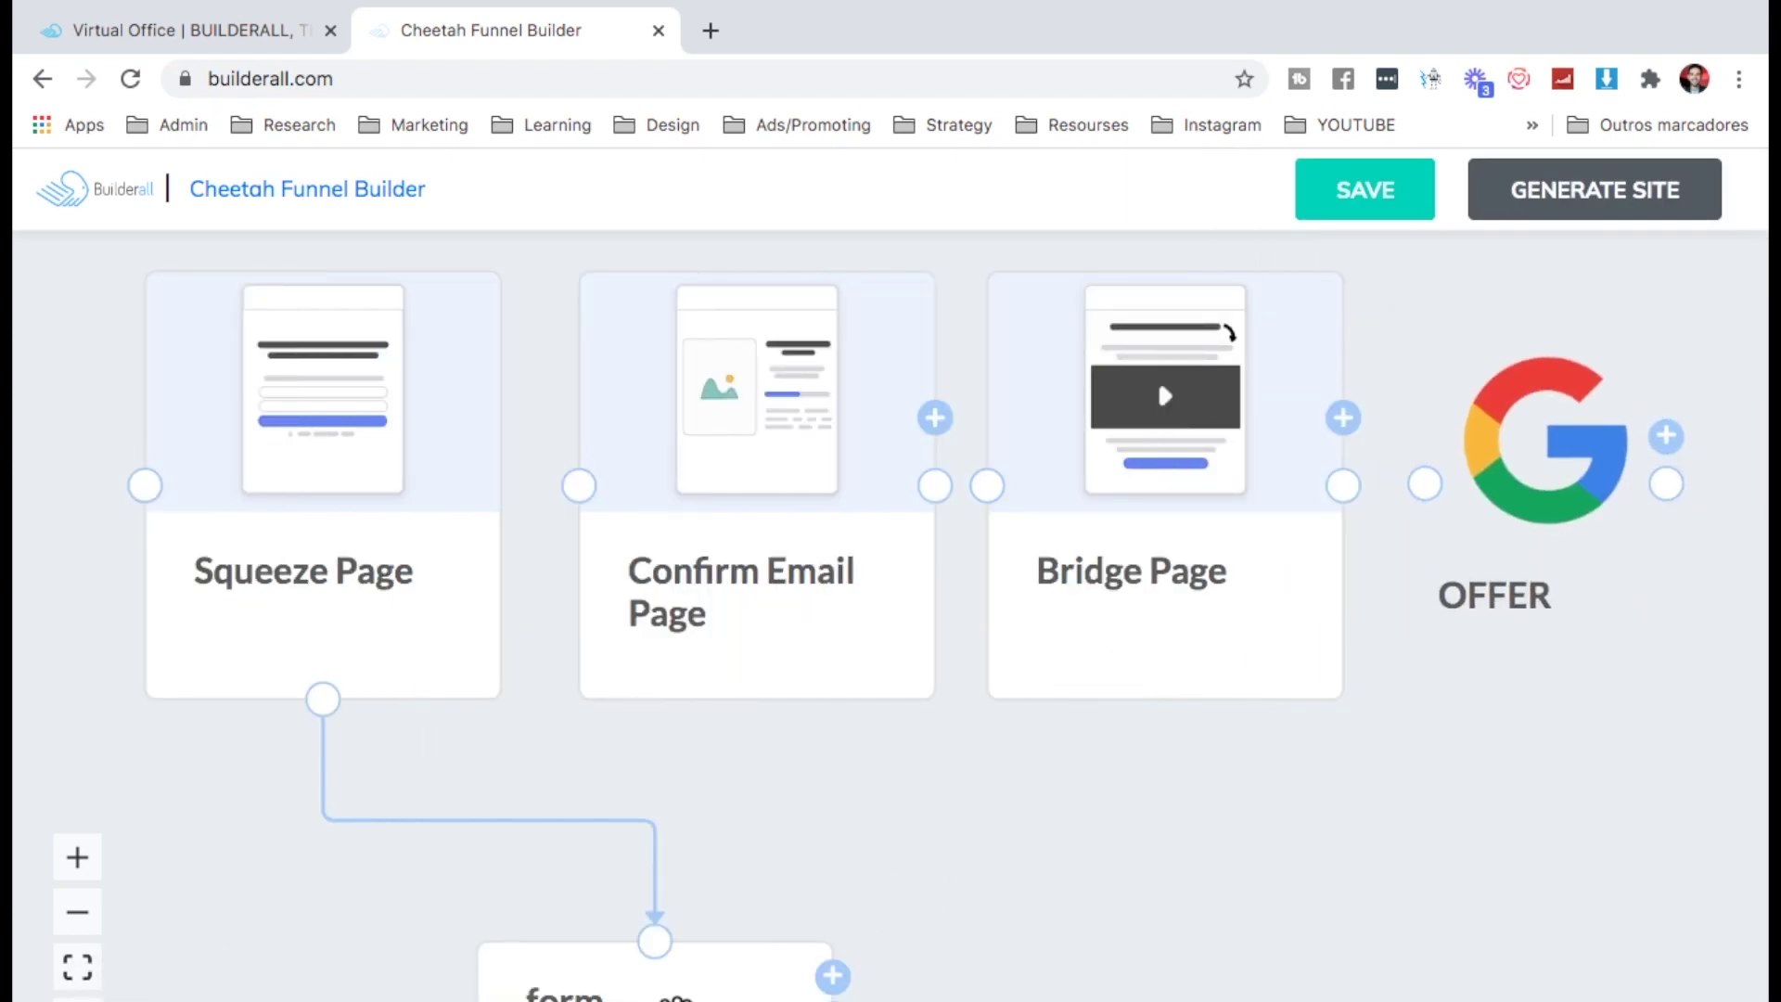
pyautogui.moveTo(675, 997); pyautogui.dragTo(348, 888)
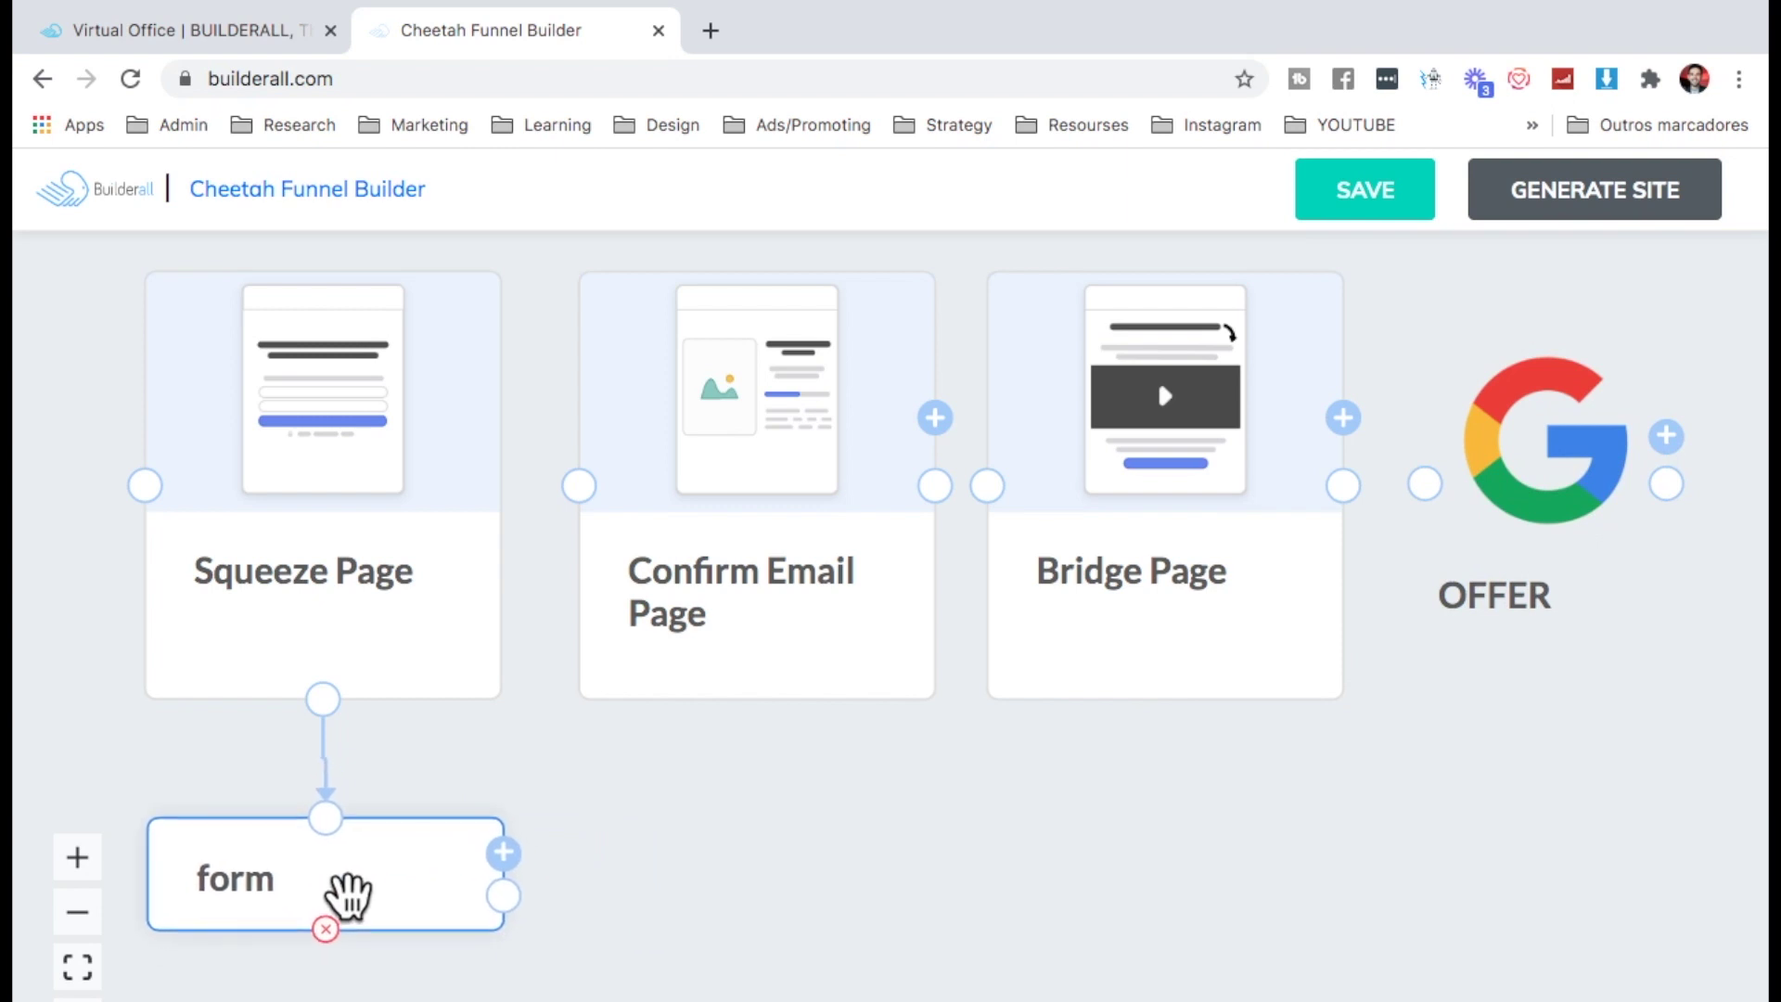
# - Rename the Squeeze Page to 'Welcome' and mark it as the funnel's home page
pyautogui.click(394, 598)
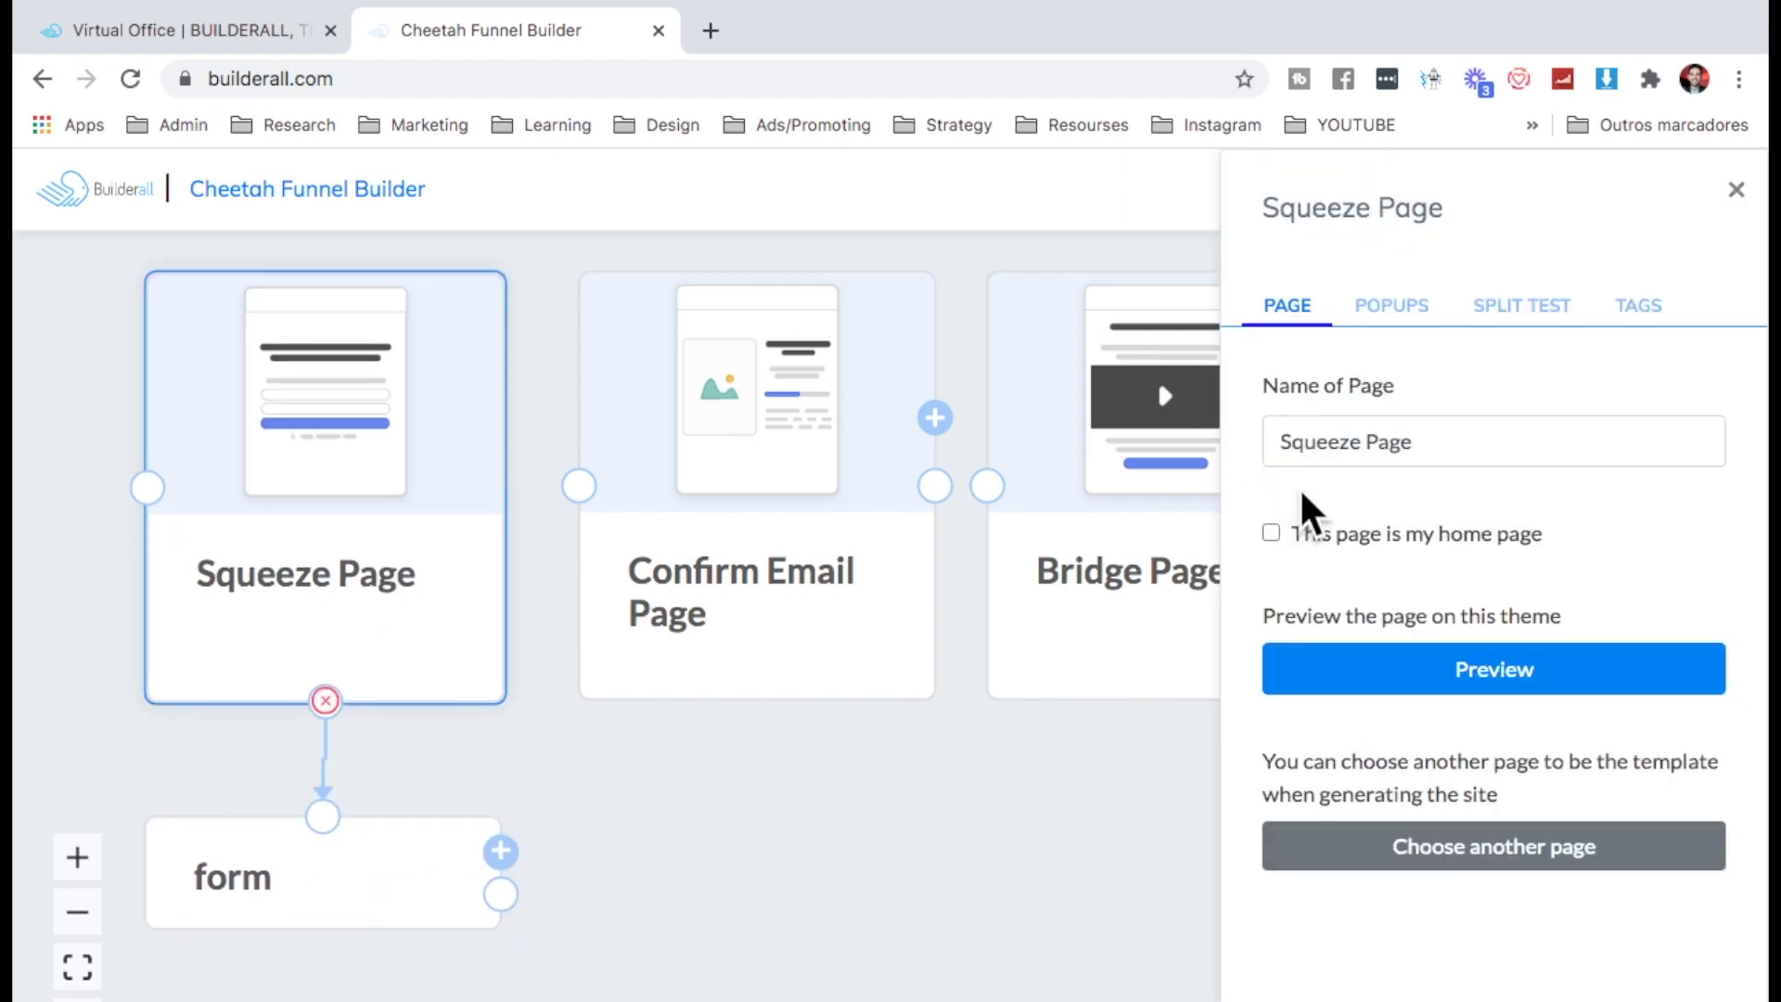
pyautogui.tripleClick(1333, 445)
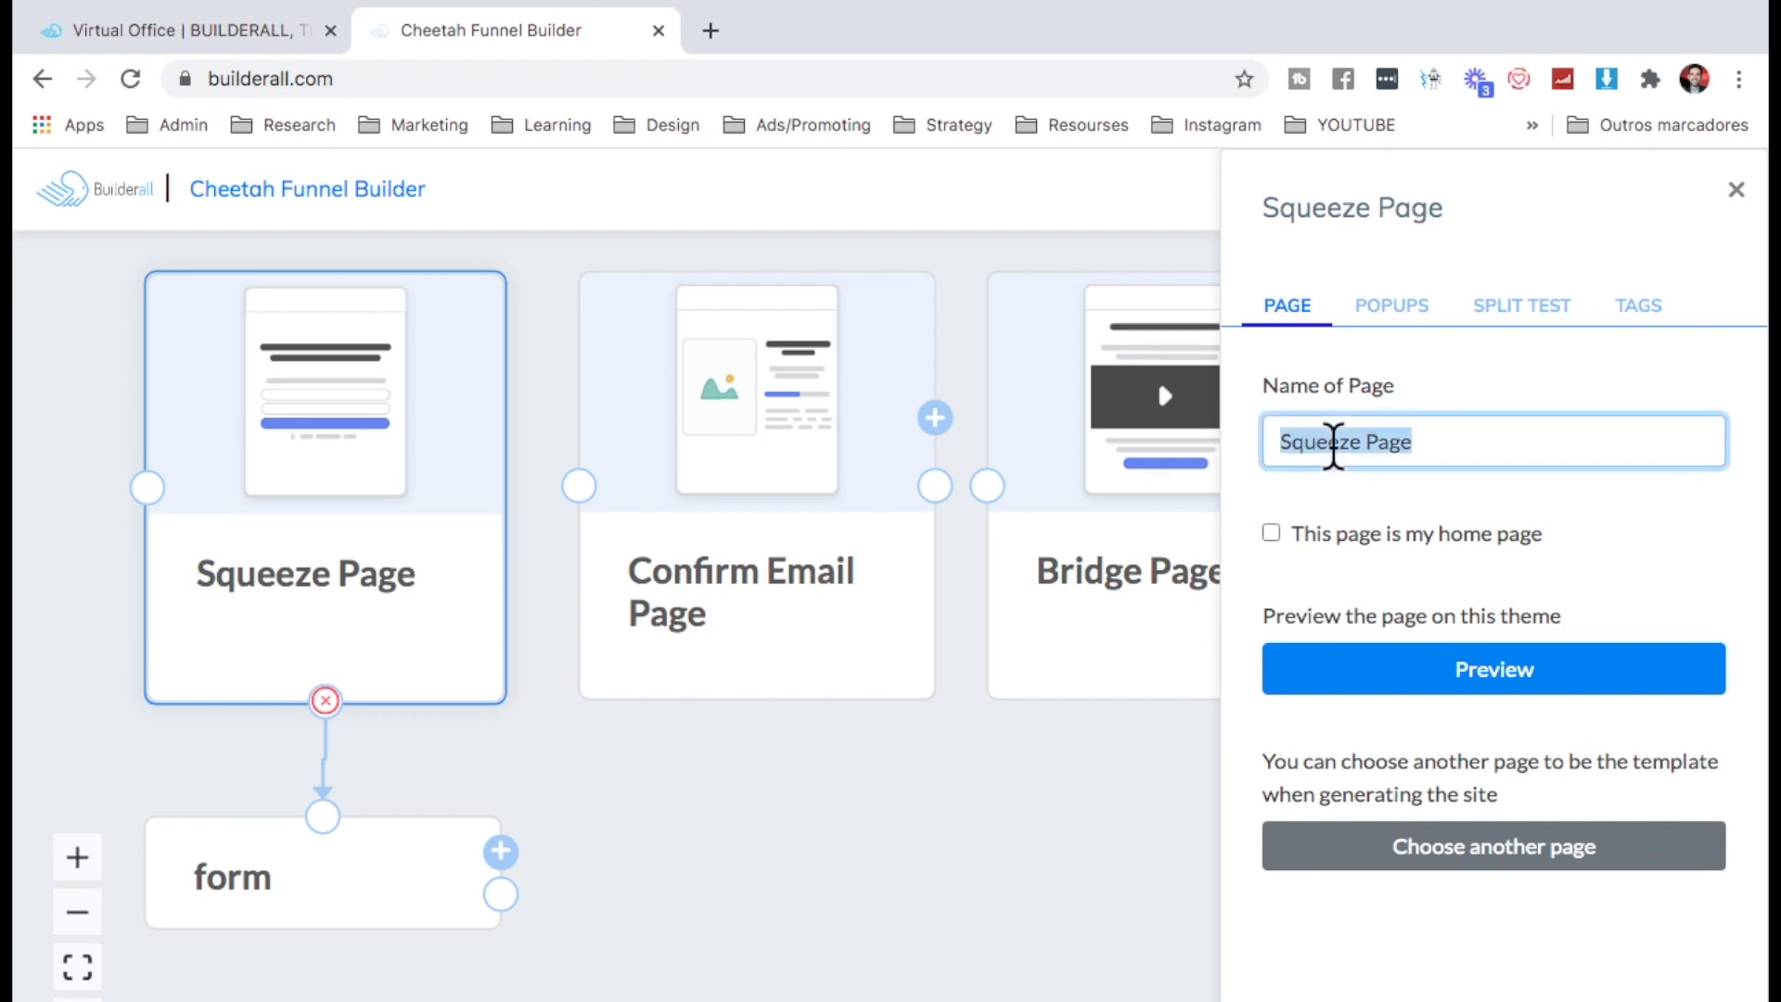
pyautogui.write('Welc')
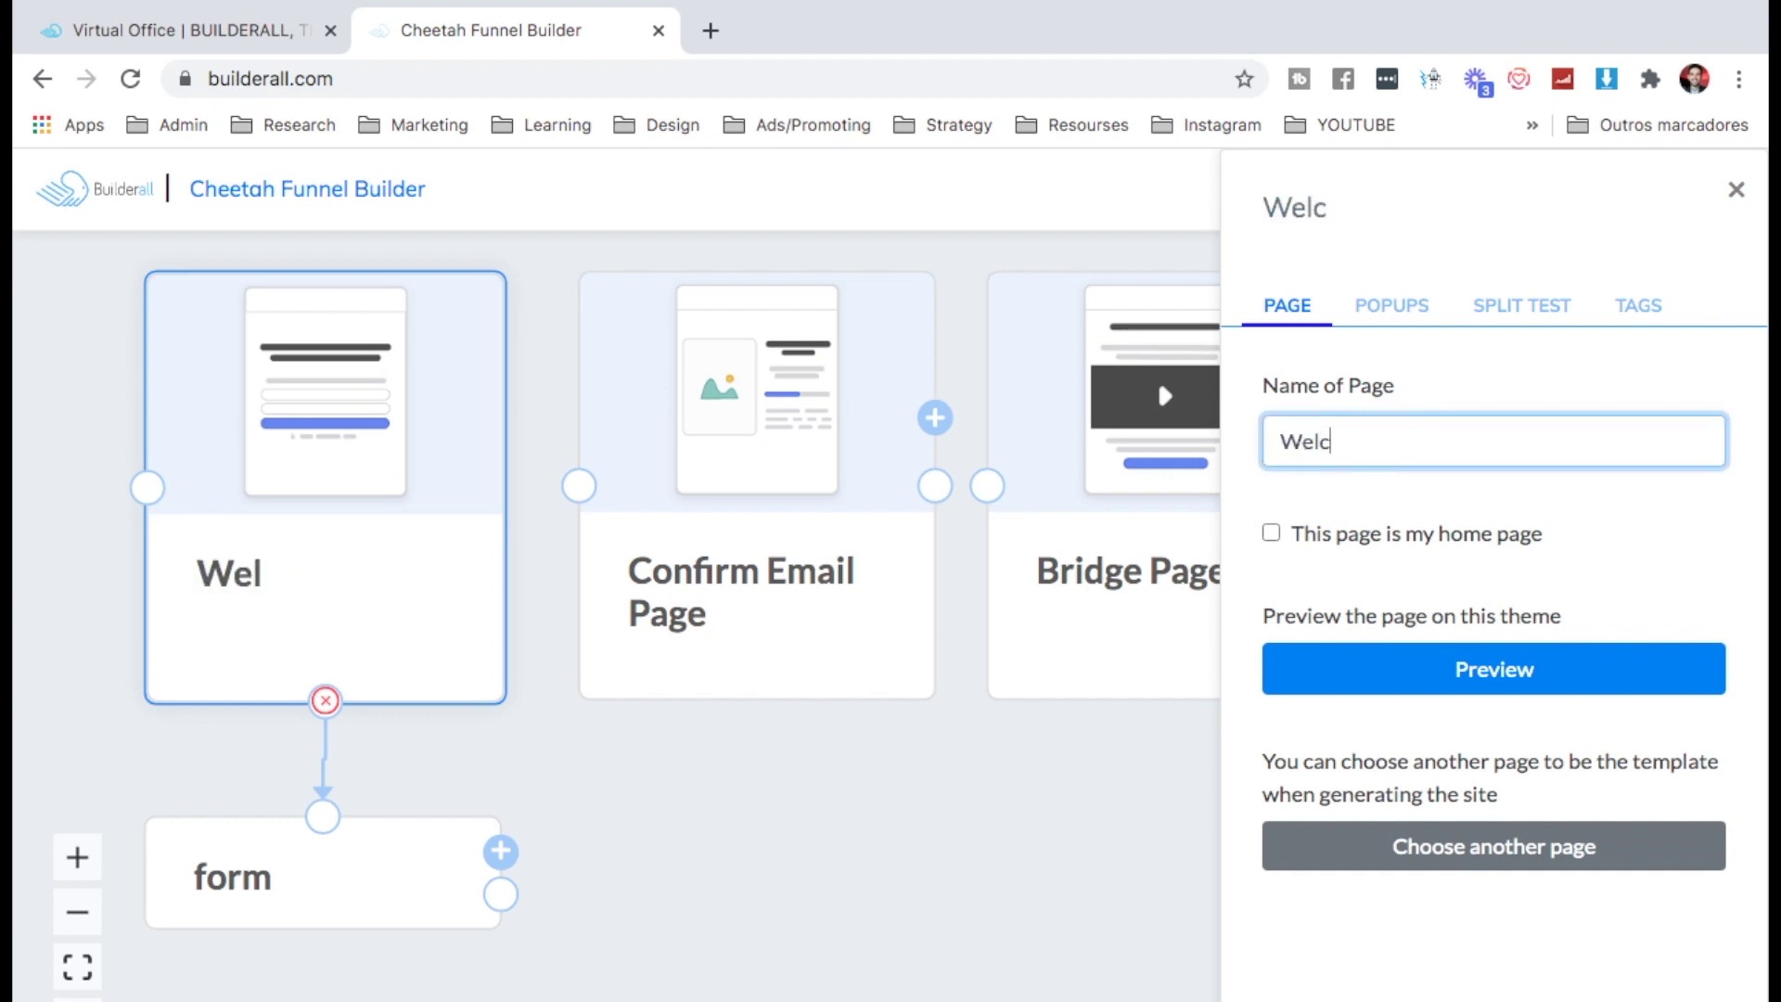
pyautogui.write('ome')
pyautogui.click(1270, 533)
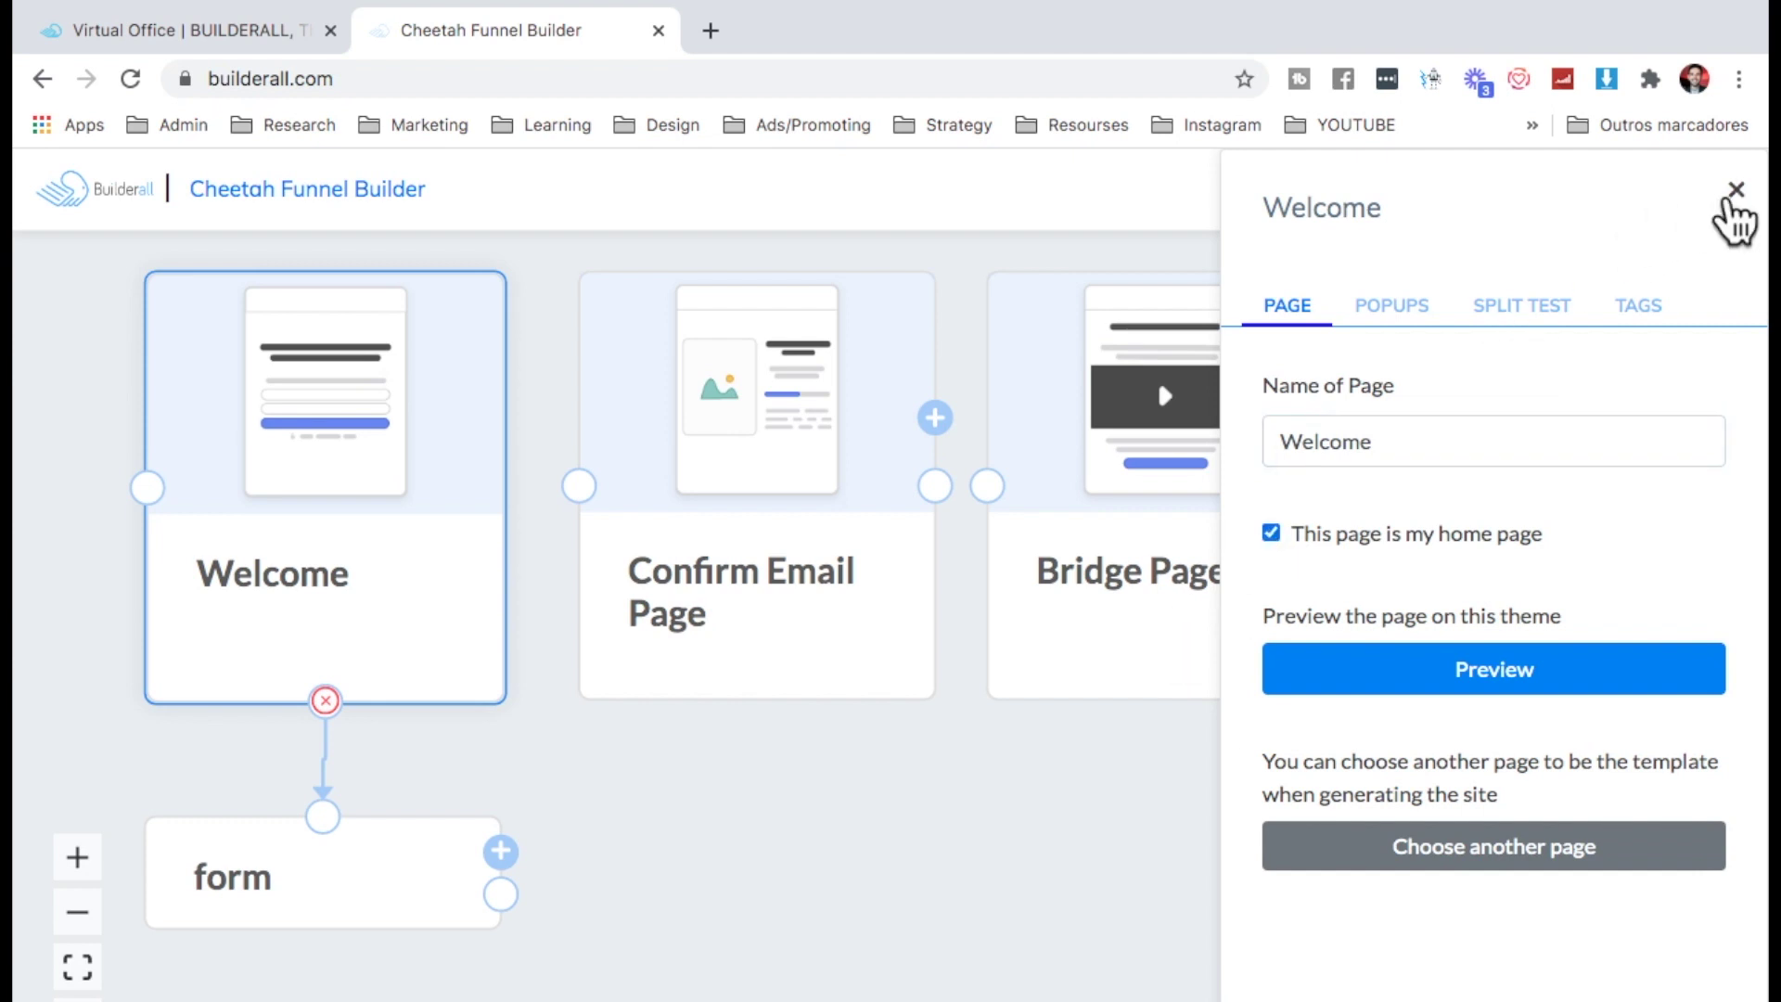
pyautogui.click(1736, 189)
pyautogui.click(349, 890)
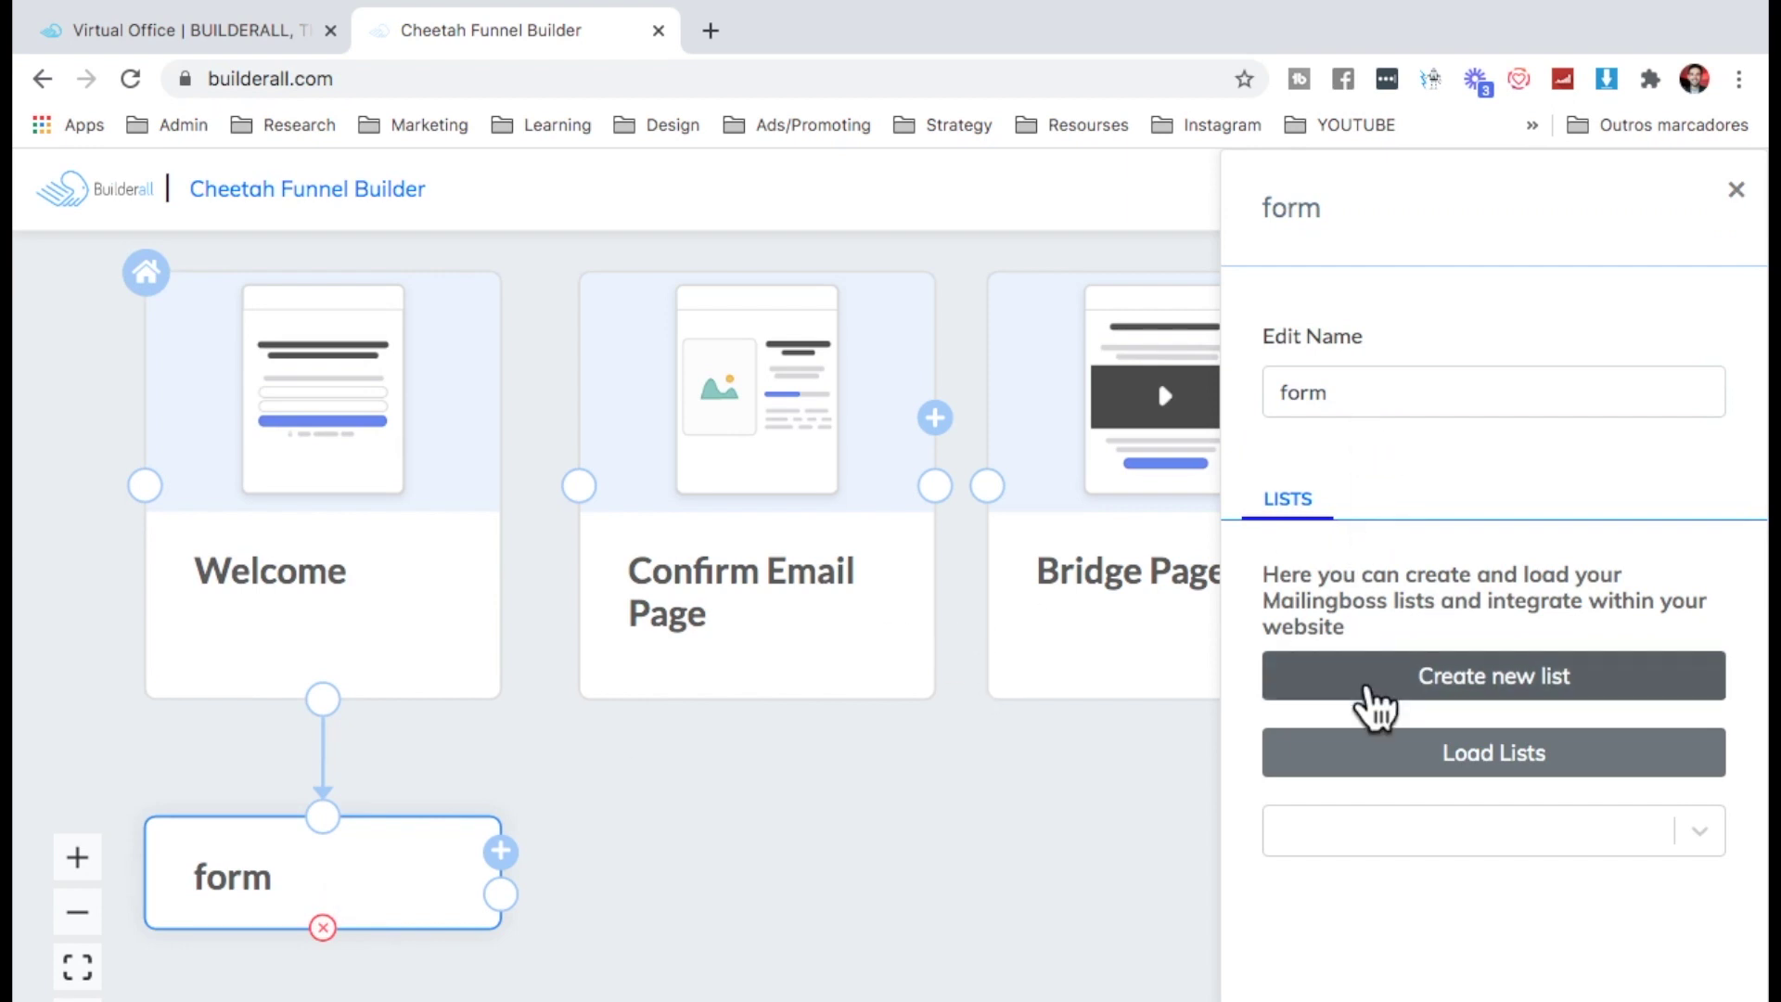
pyautogui.click(1376, 708)
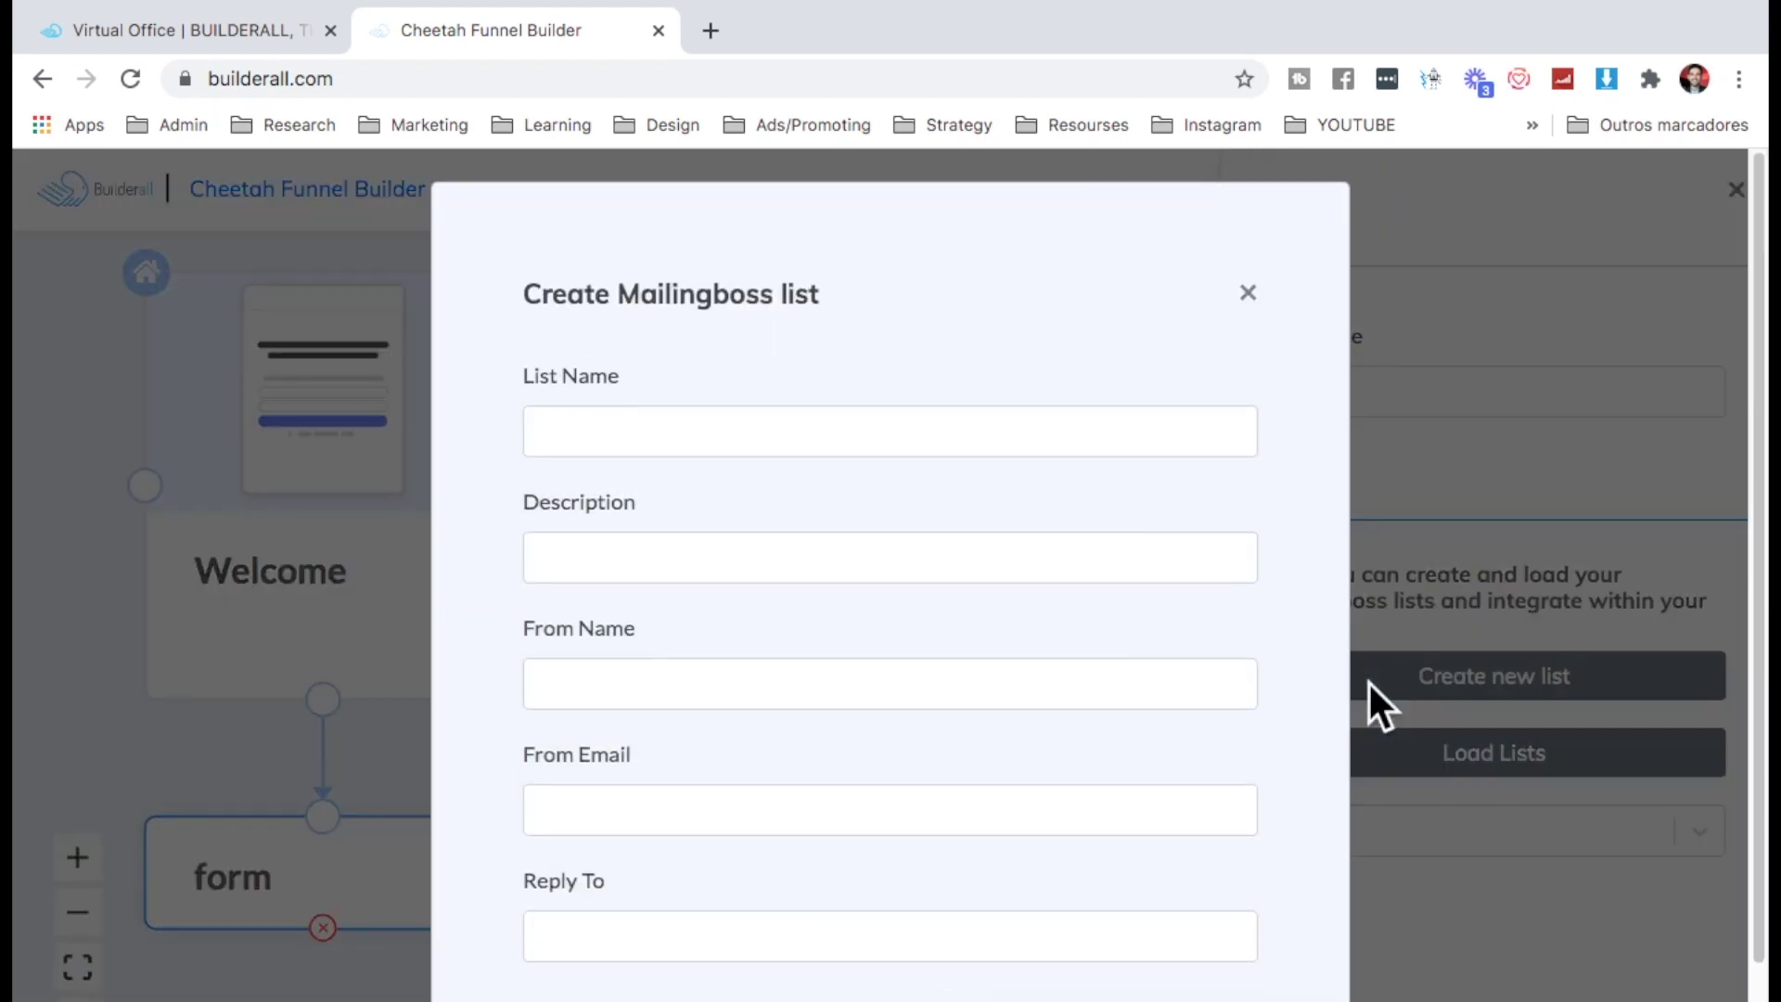
pyautogui.click(809, 420)
pyautogui.write('Bridge Funnel')
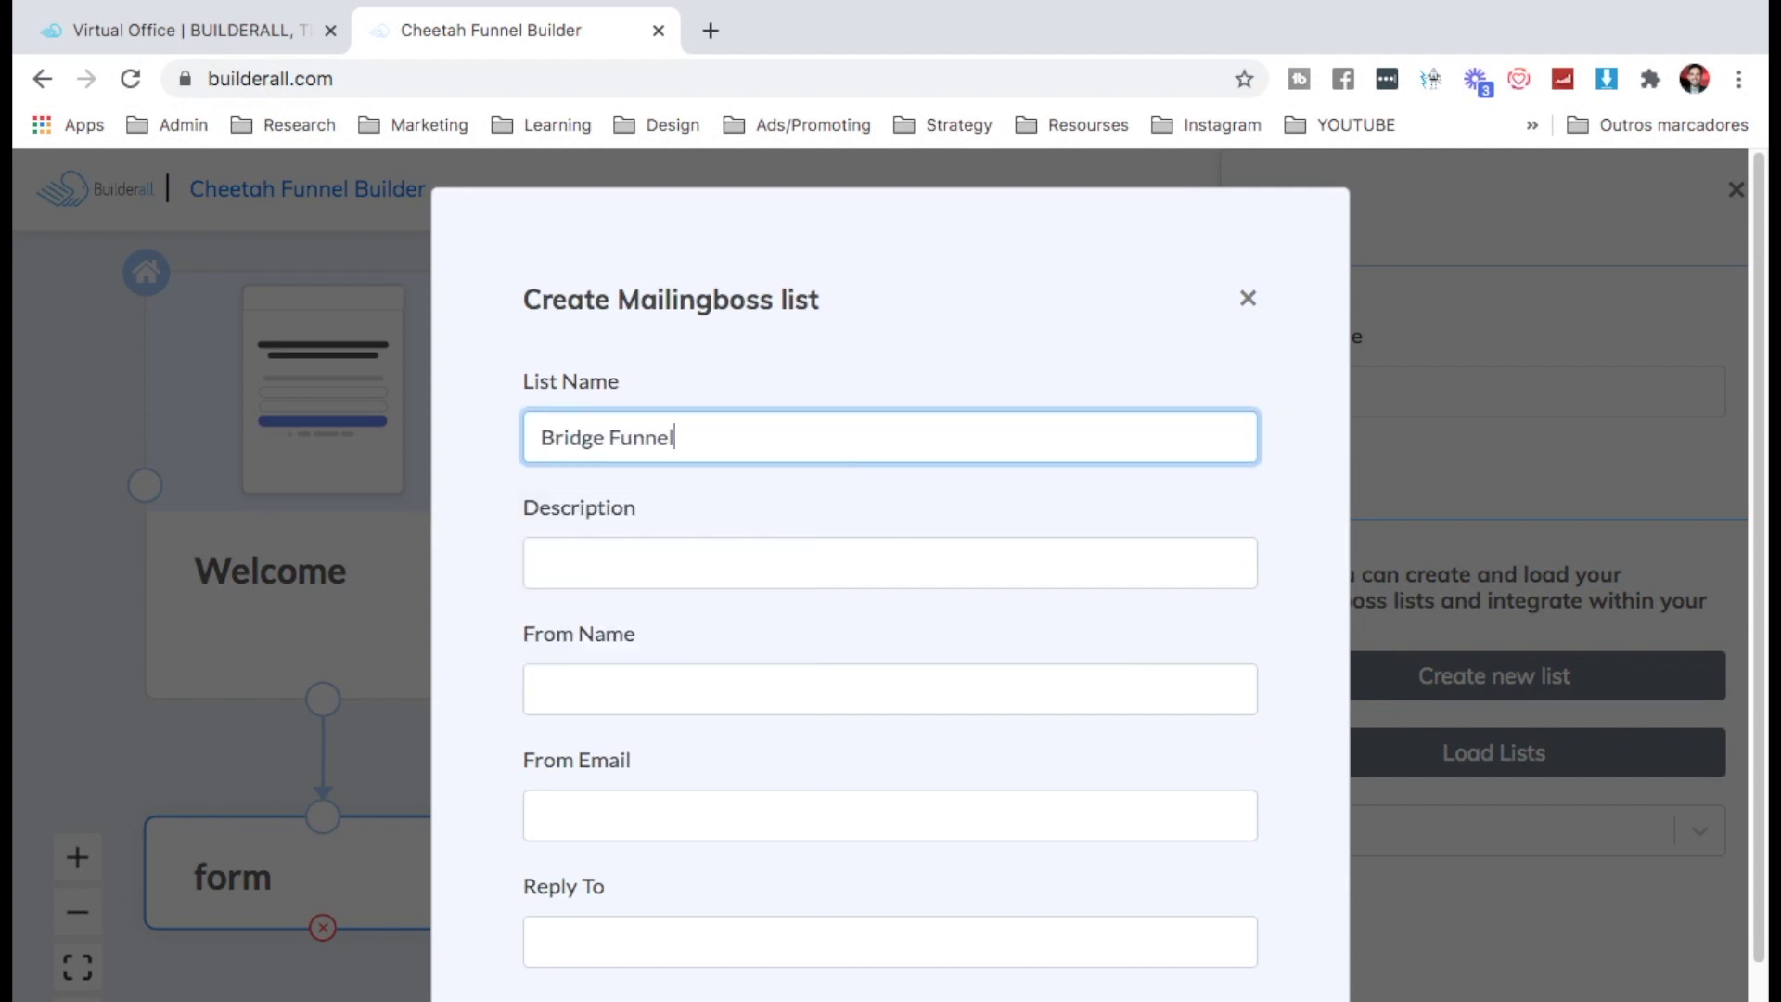
pyautogui.write(' List')
pyautogui.click(716, 565)
pyautogui.write('Bridge Funnel List')
pyautogui.click(702, 688)
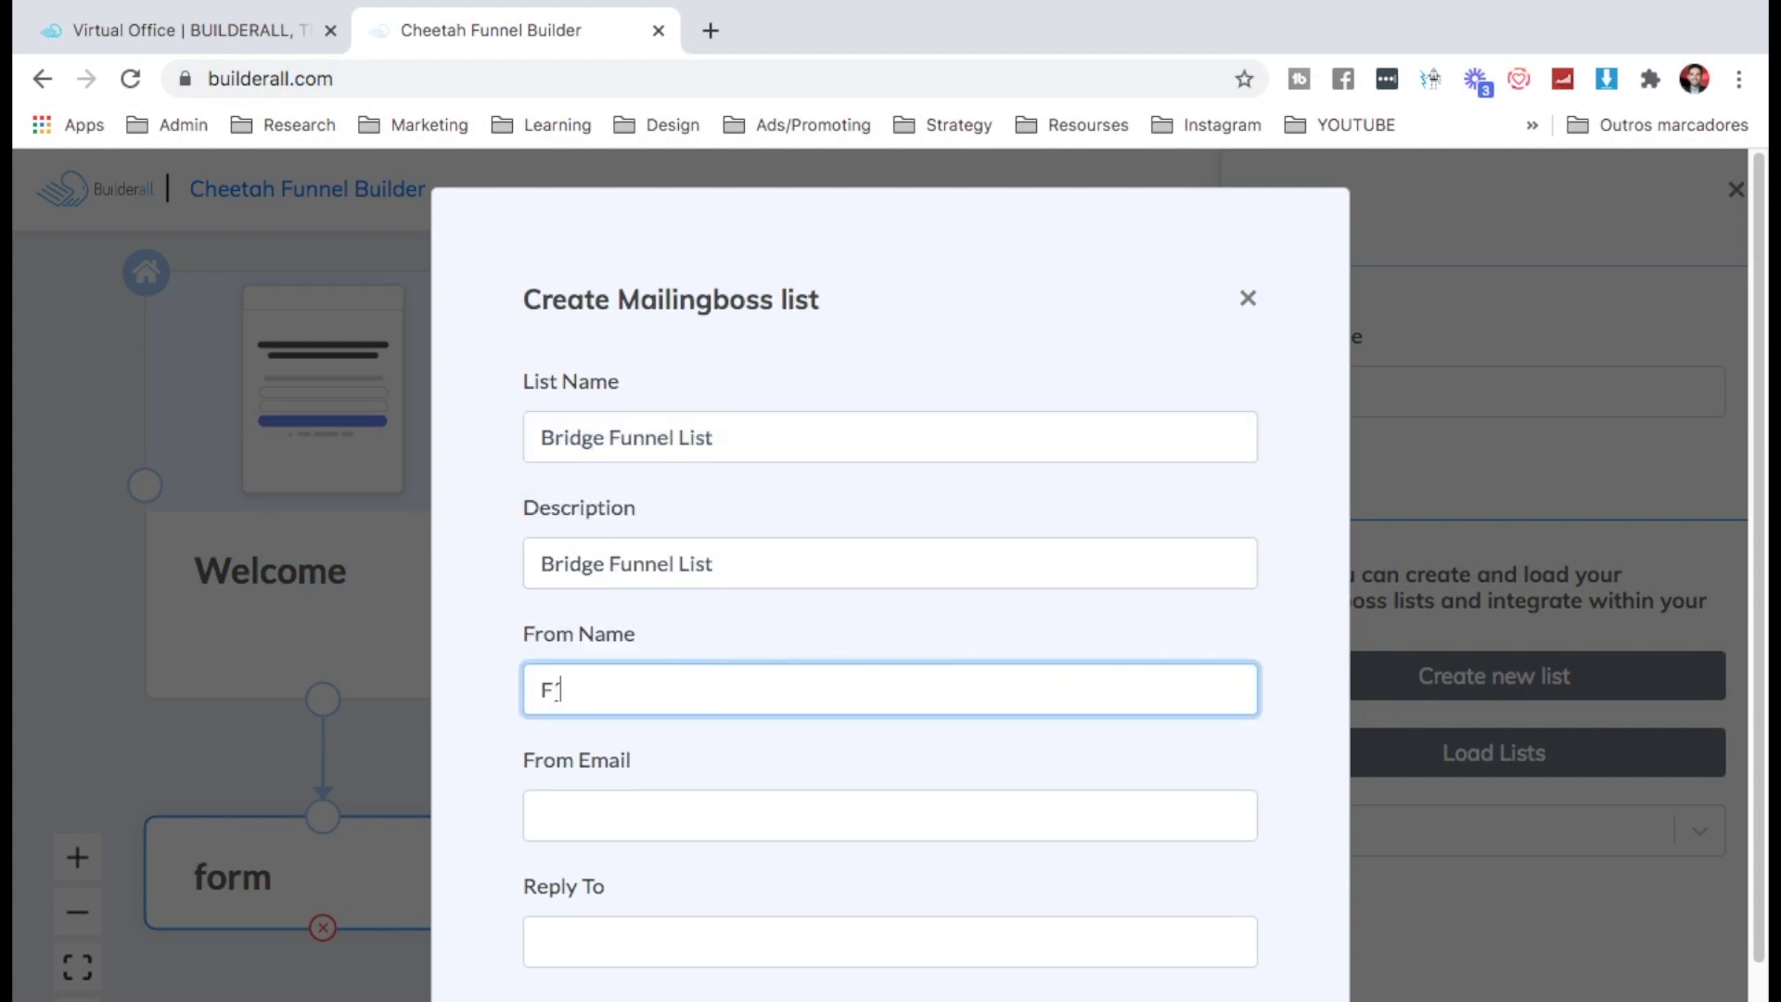
pyautogui.press('Tab')
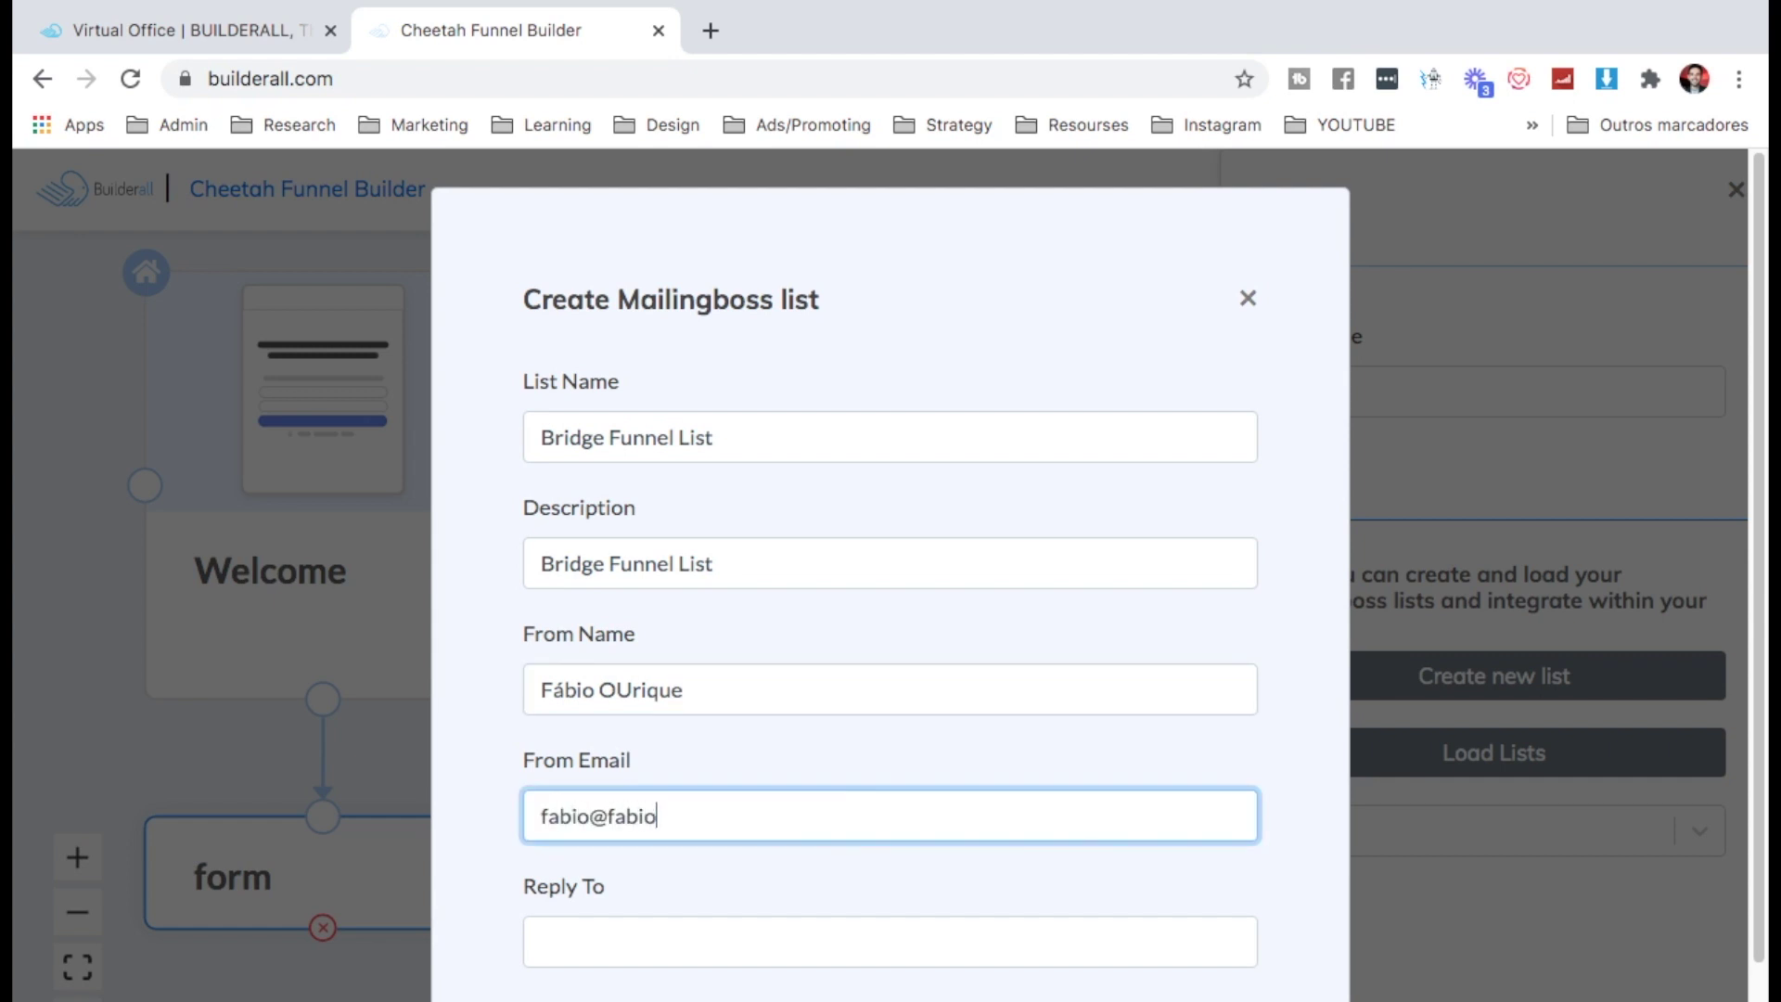
pyautogui.click(691, 945)
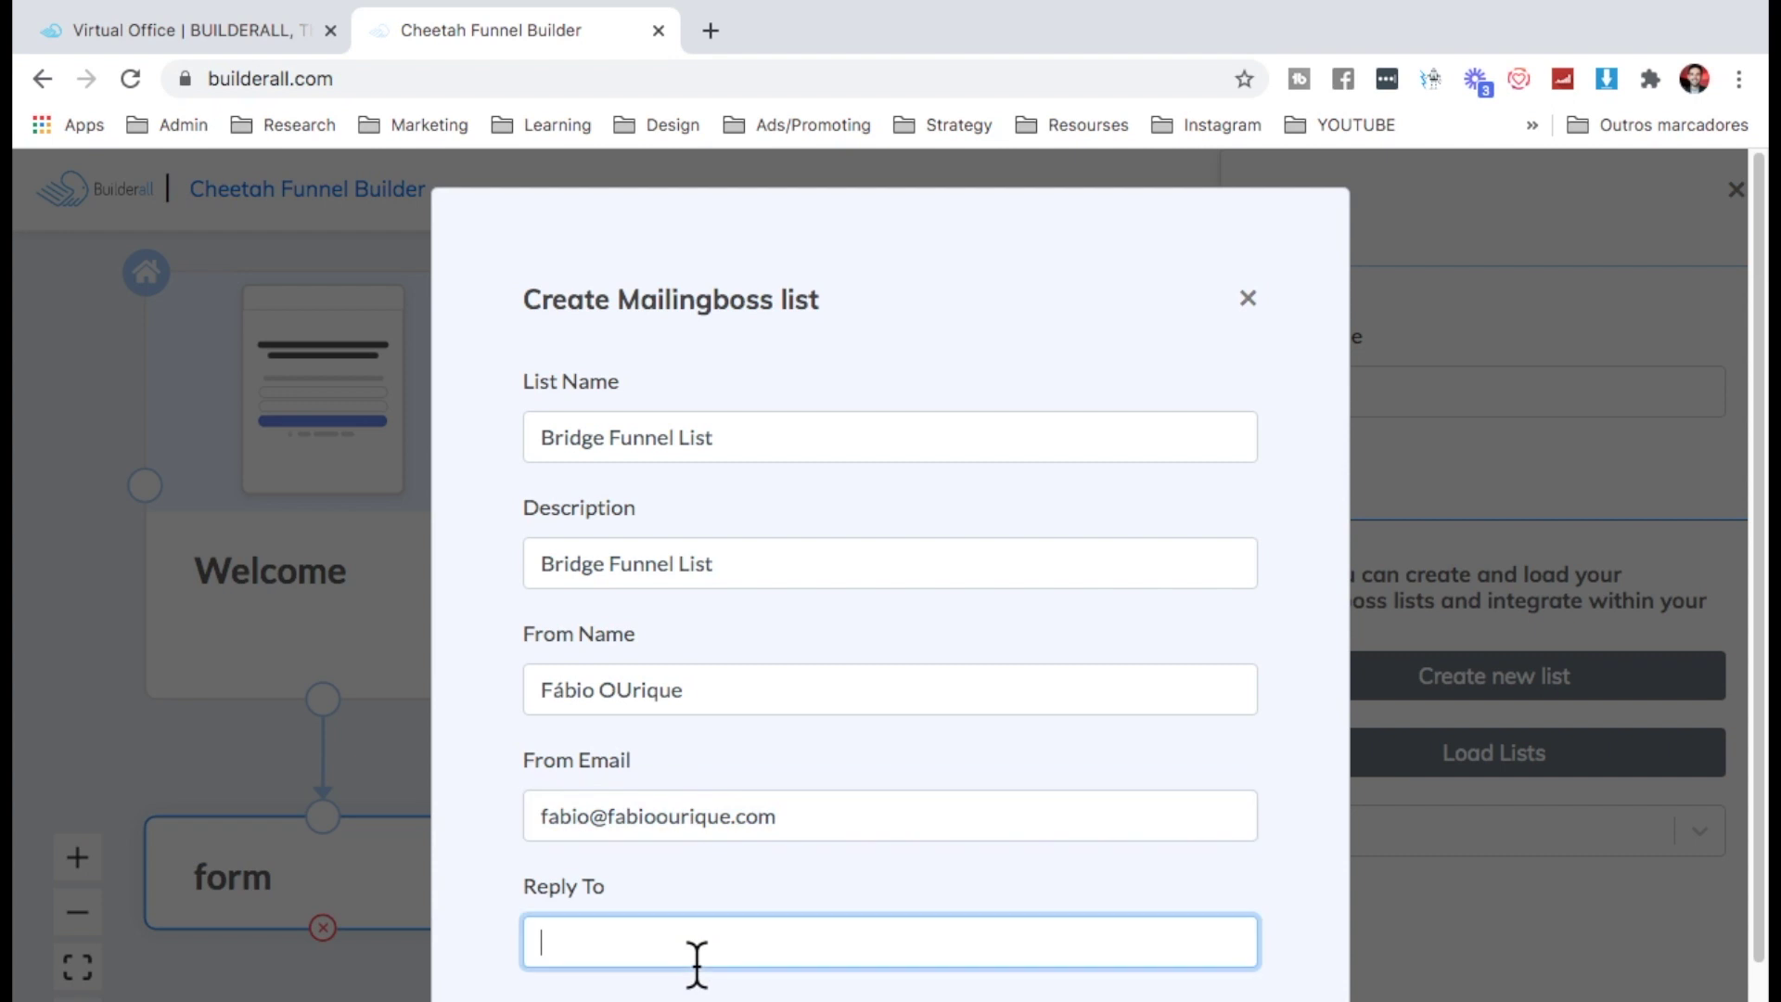
pyautogui.scroll(-1, 835, 928)
pyautogui.click(1092, 969)
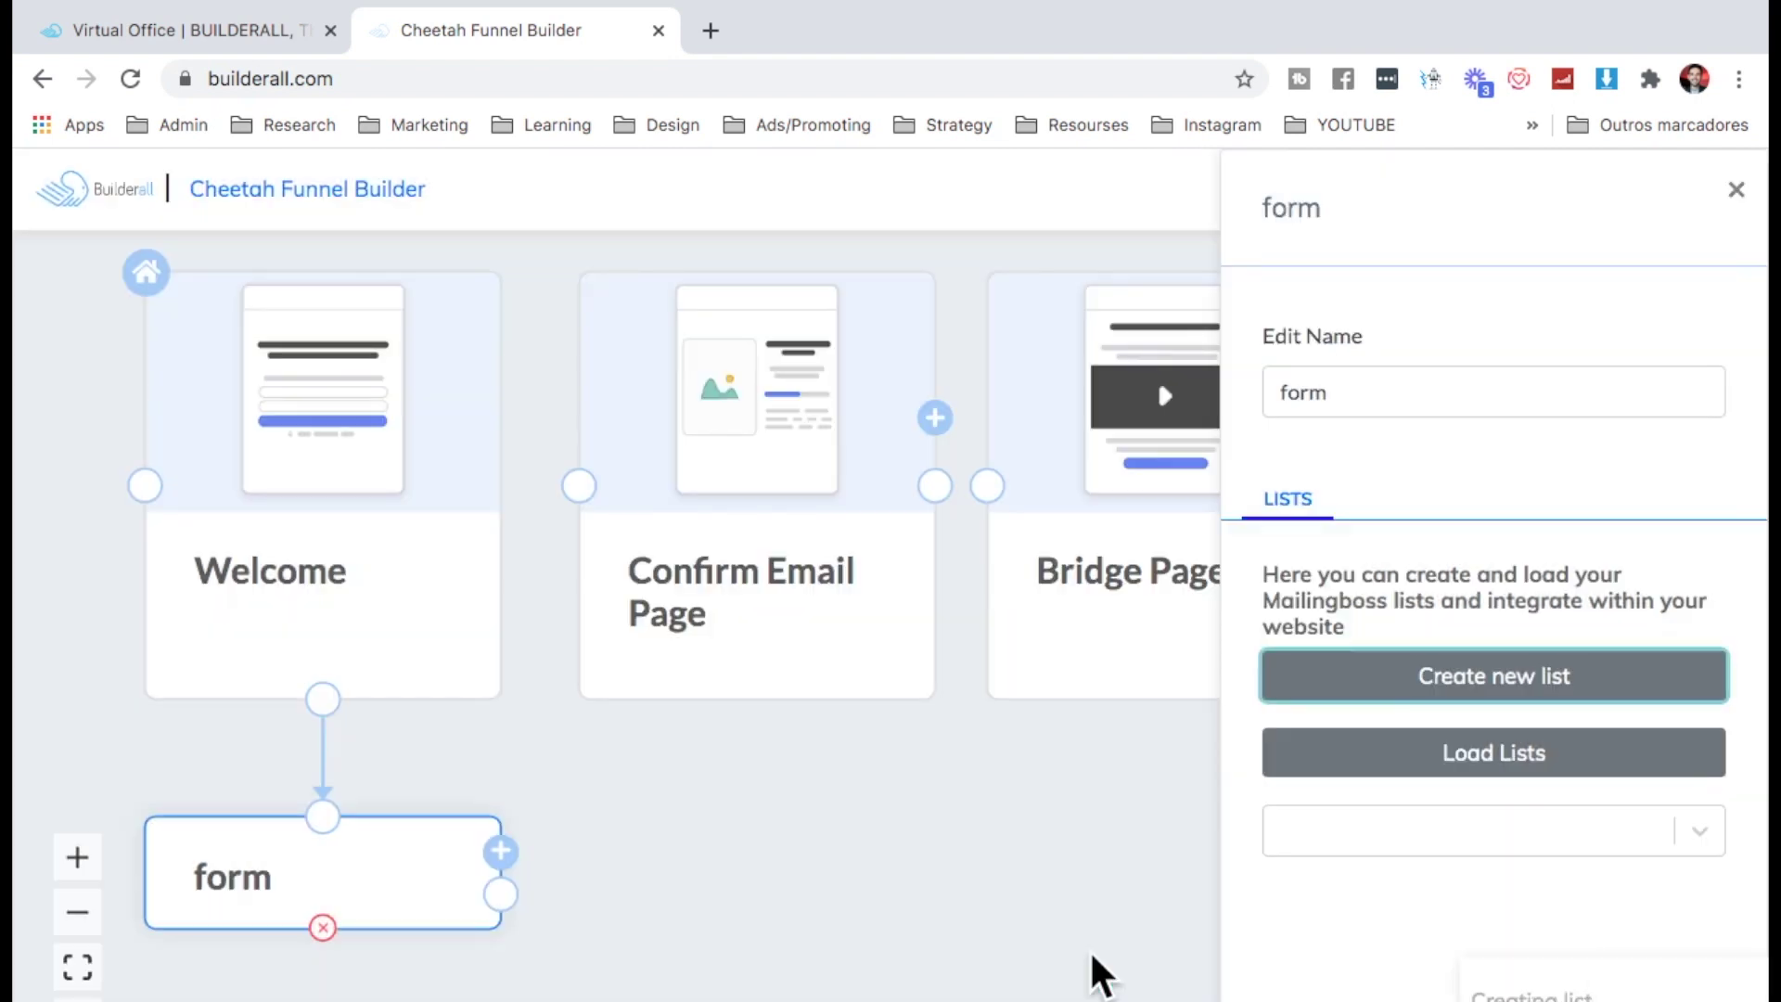
# - Attach Bridge Funnel List to the form; pending sign-ups go to Confirm Email, confirmed to Bridge Page
pyautogui.click(1637, 839)
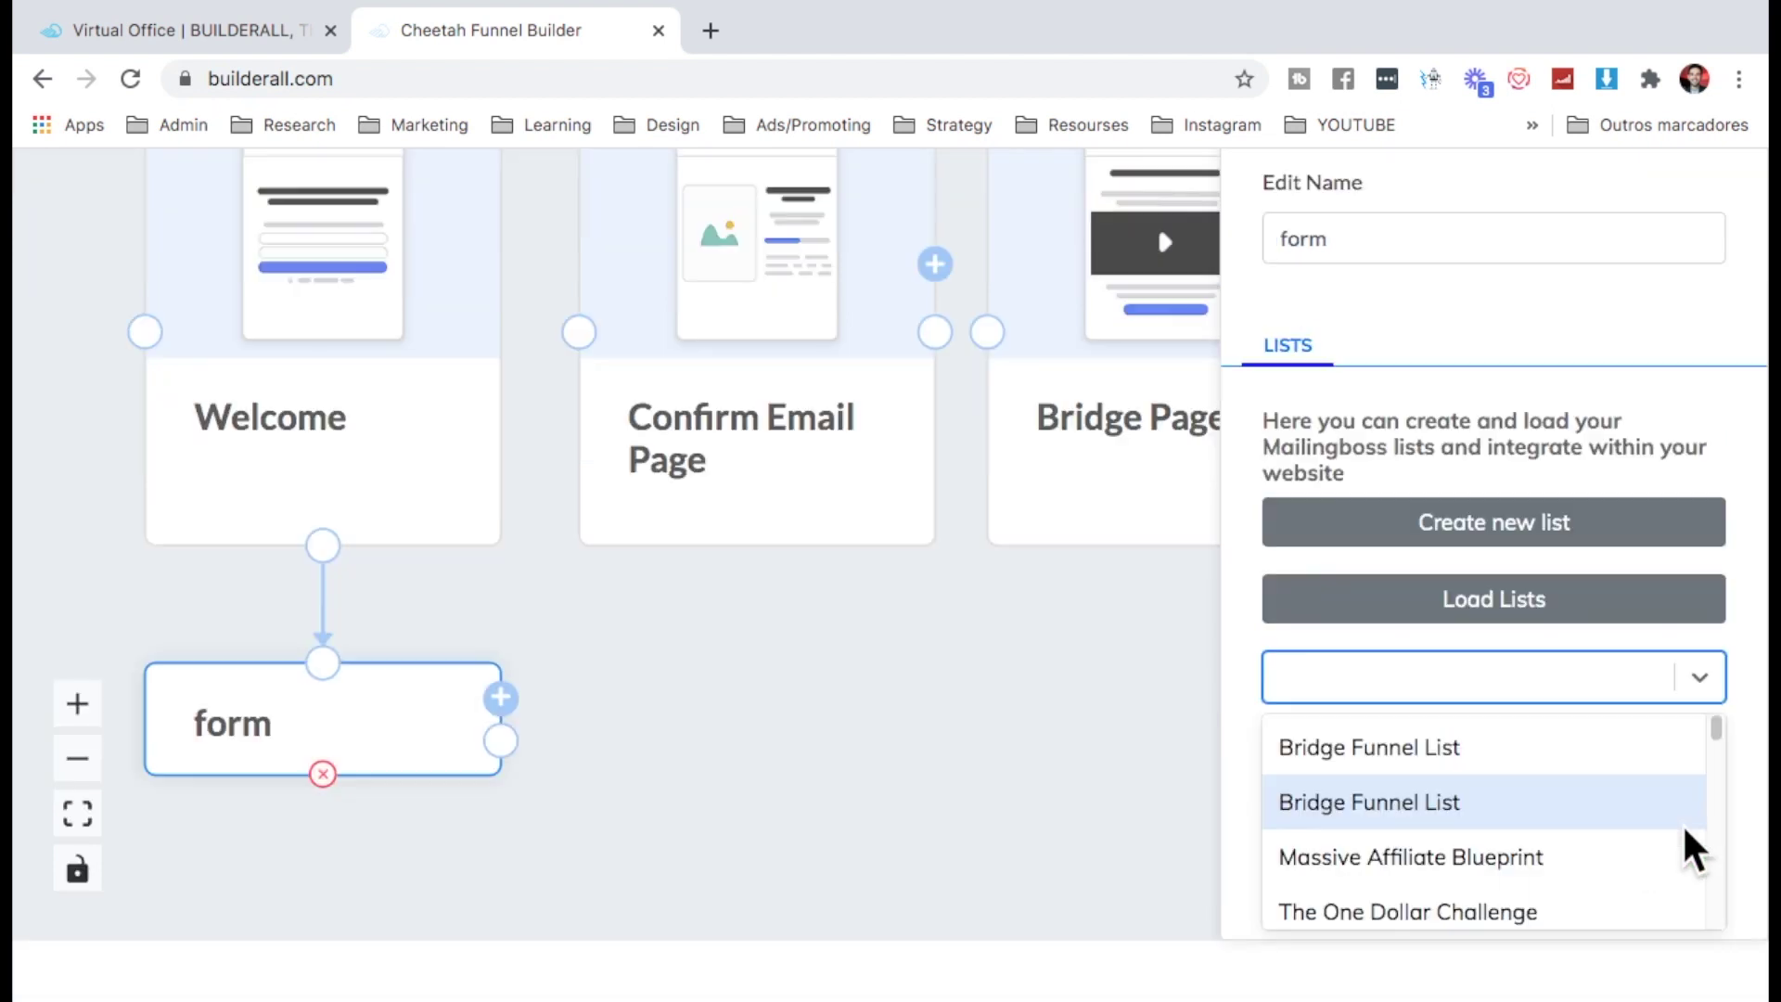
pyautogui.click(1463, 772)
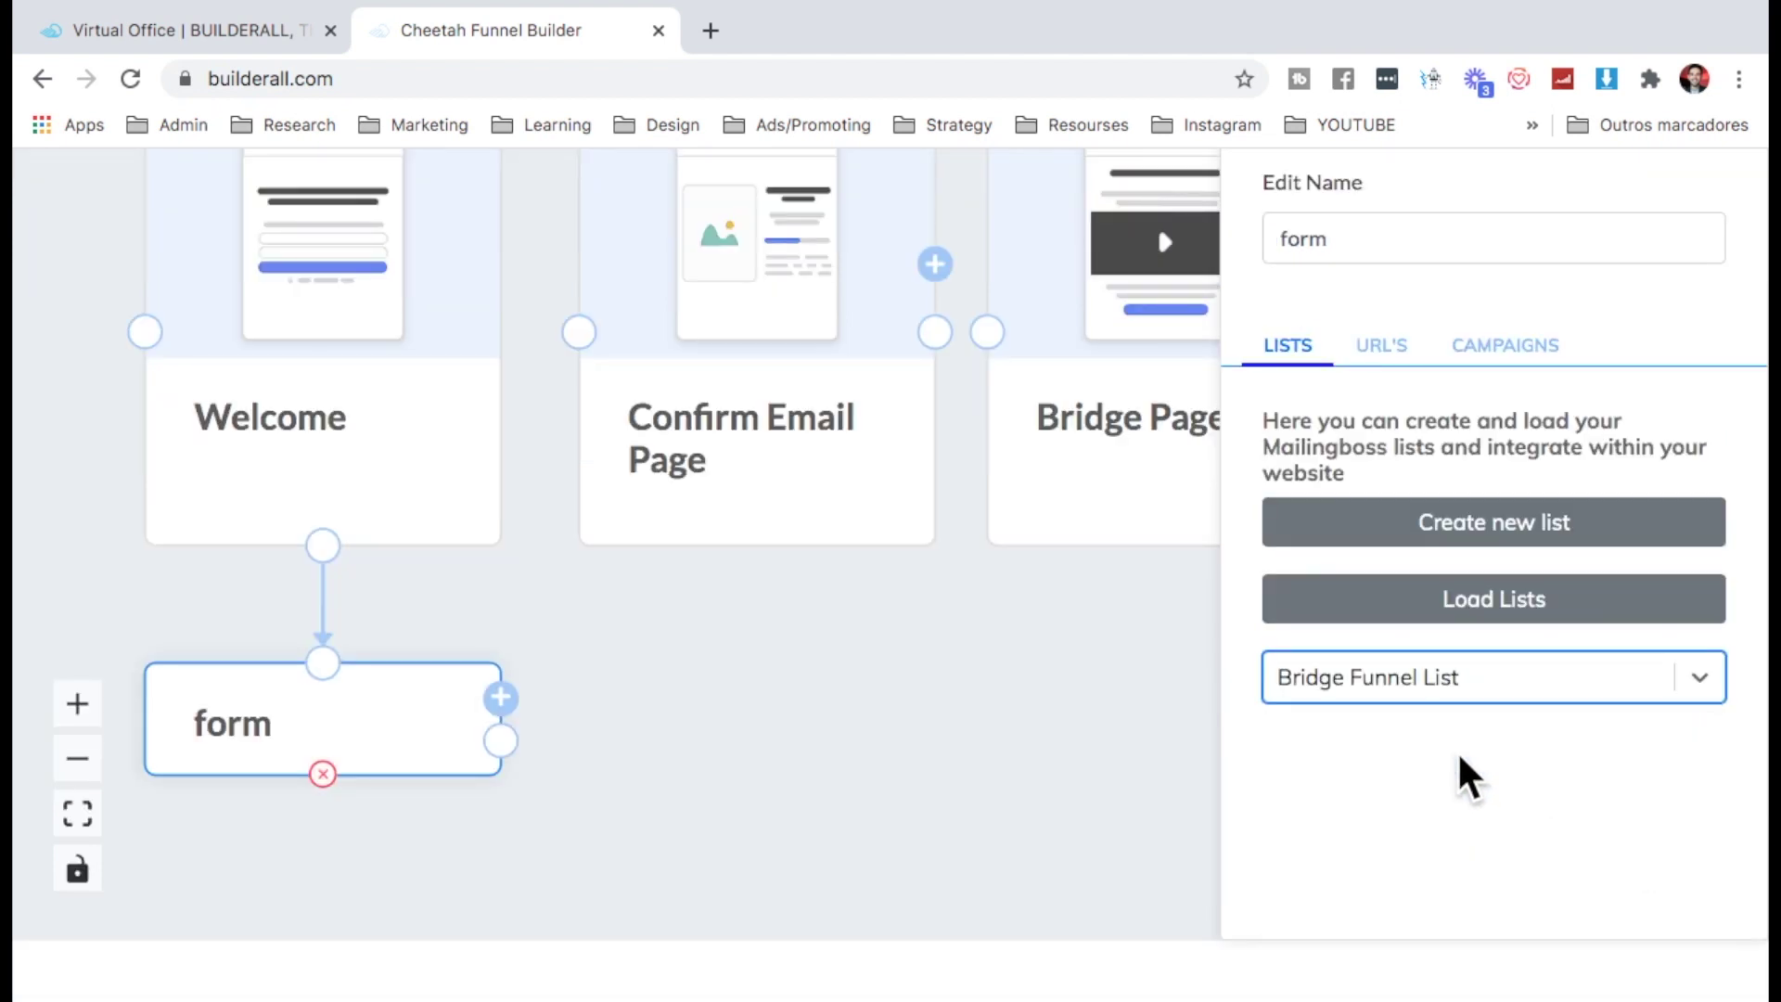
pyautogui.click(1381, 346)
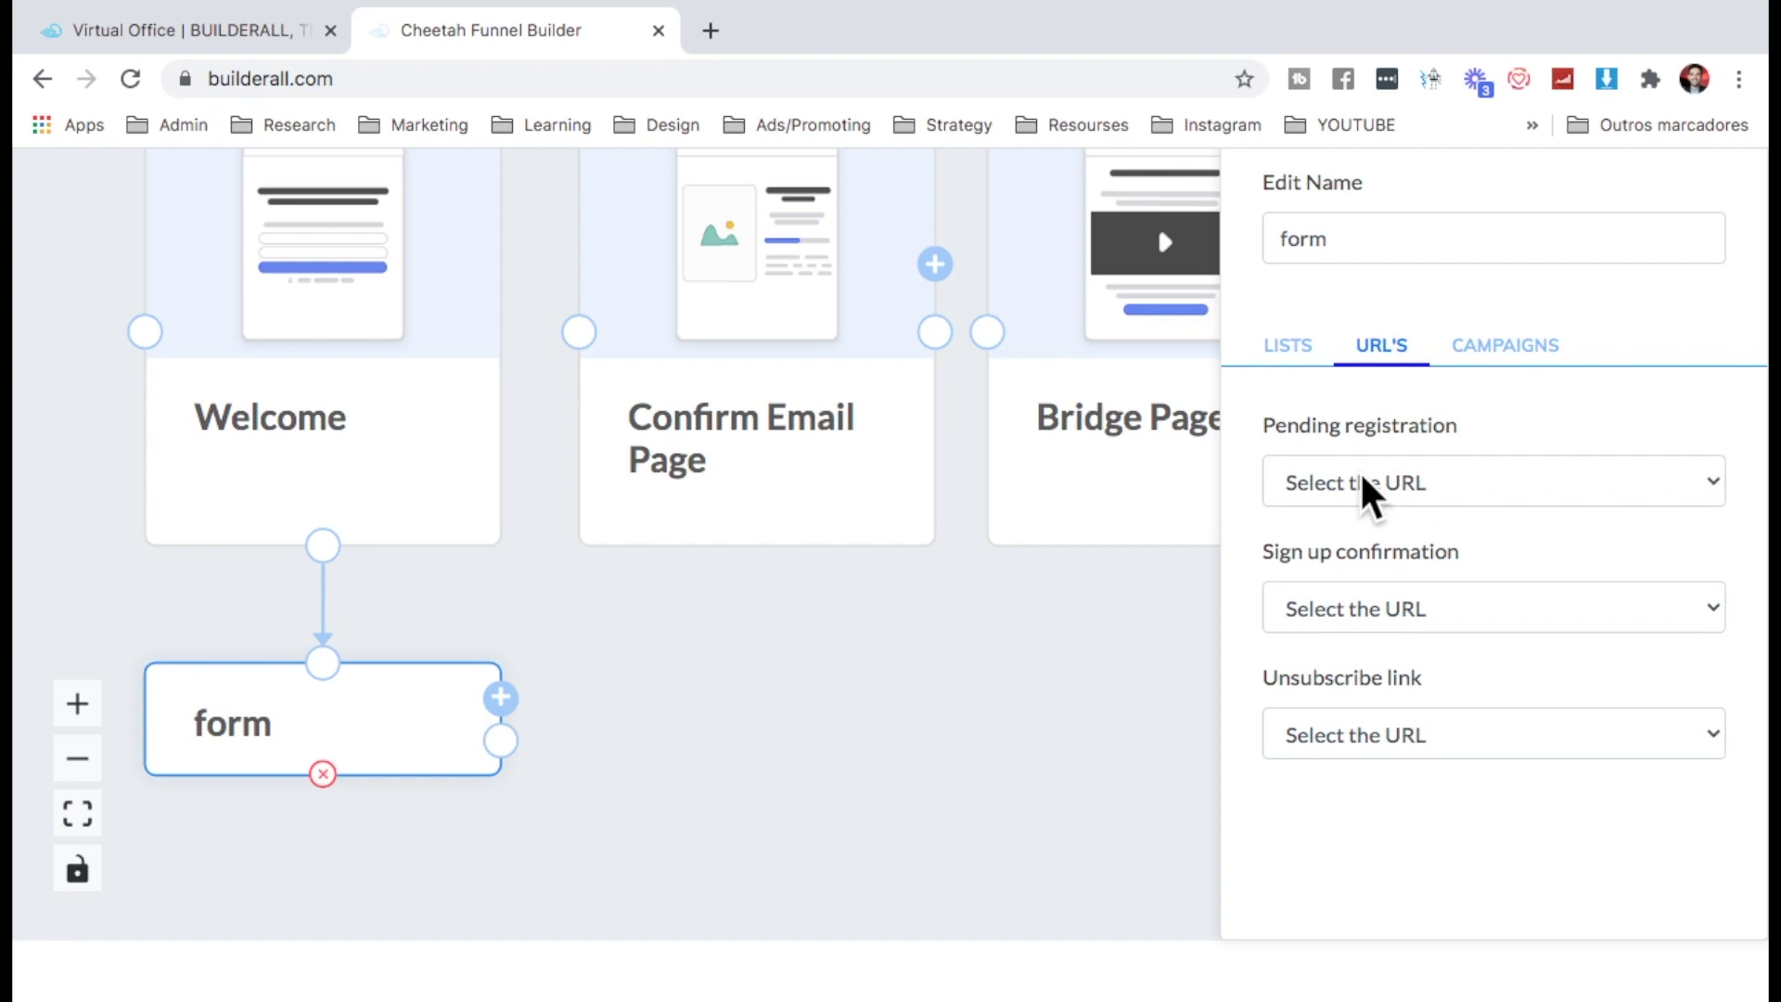
pyautogui.click(1364, 480)
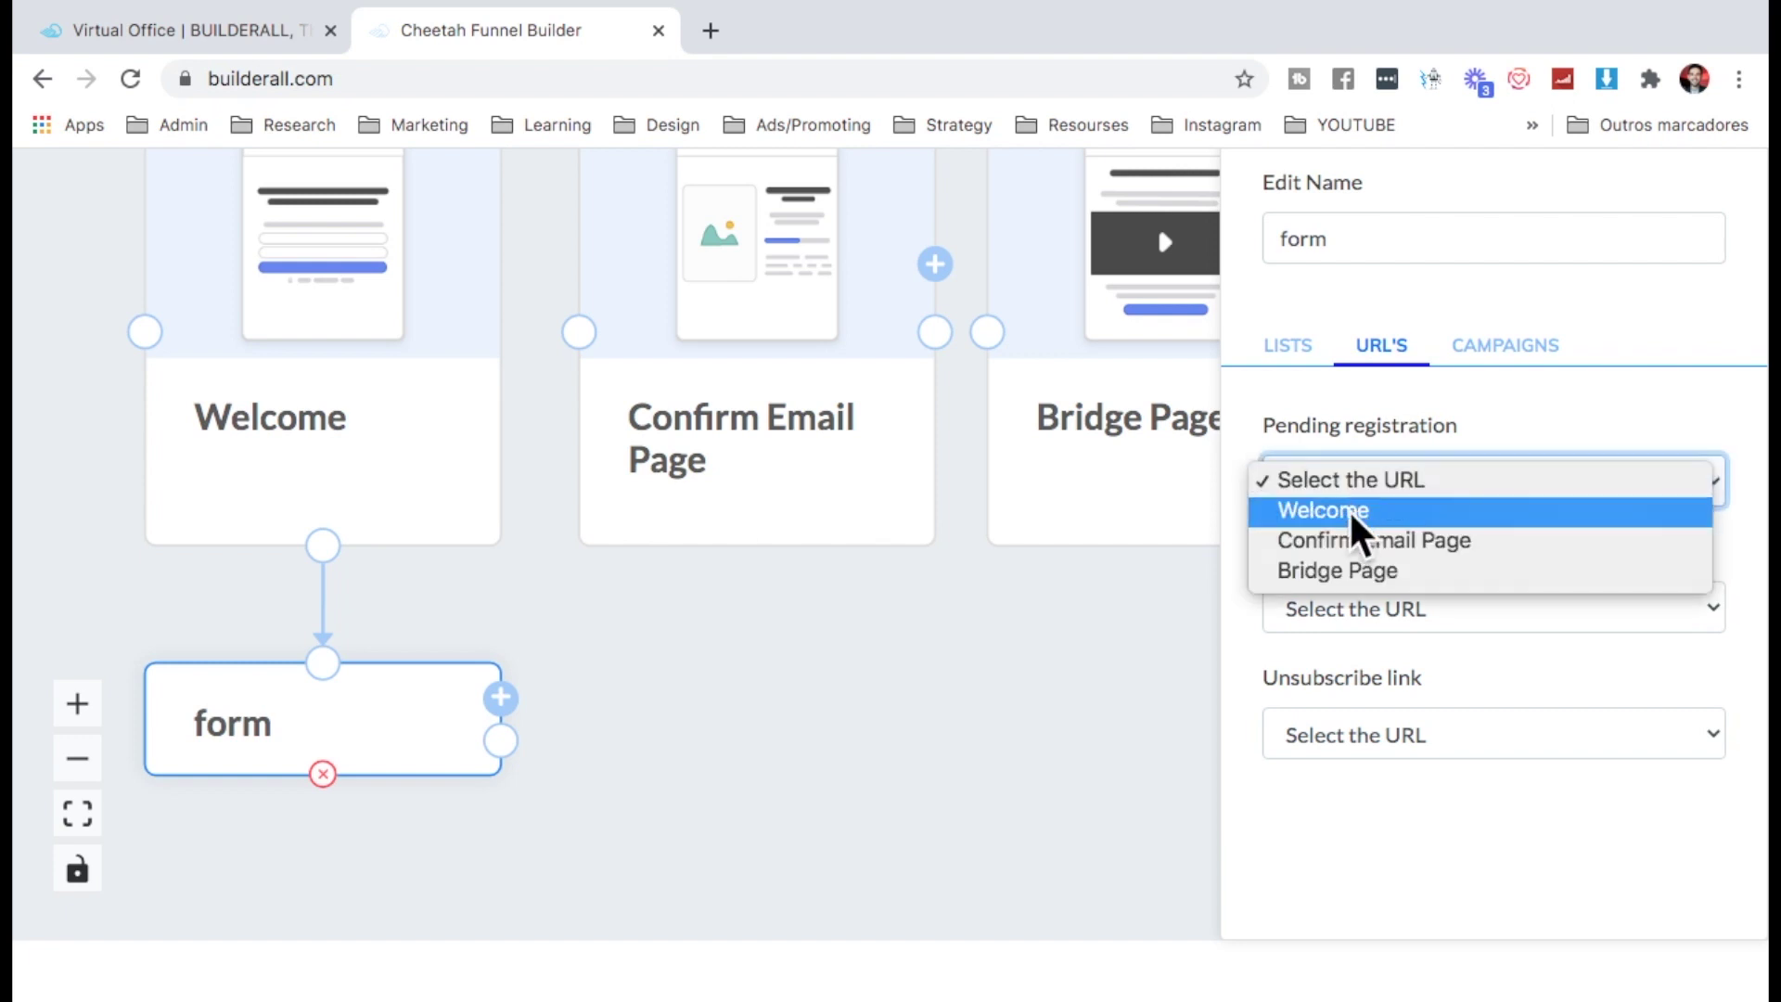
pyautogui.click(1345, 547)
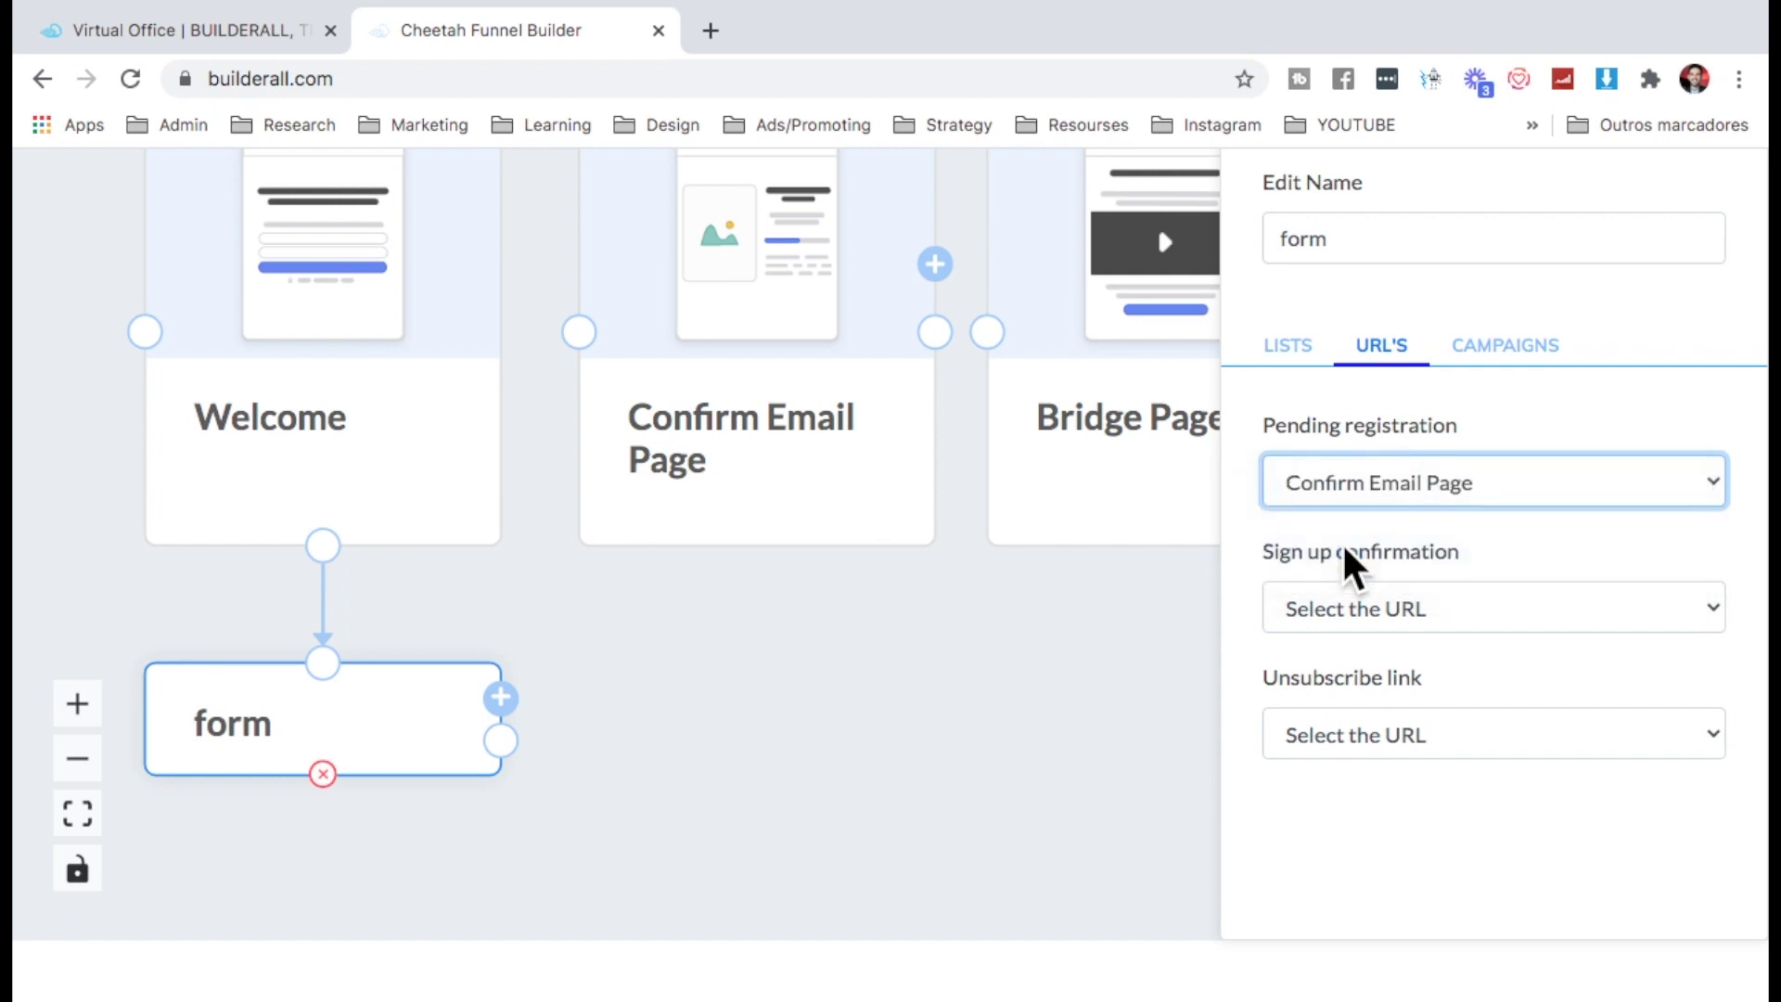
pyautogui.click(1302, 612)
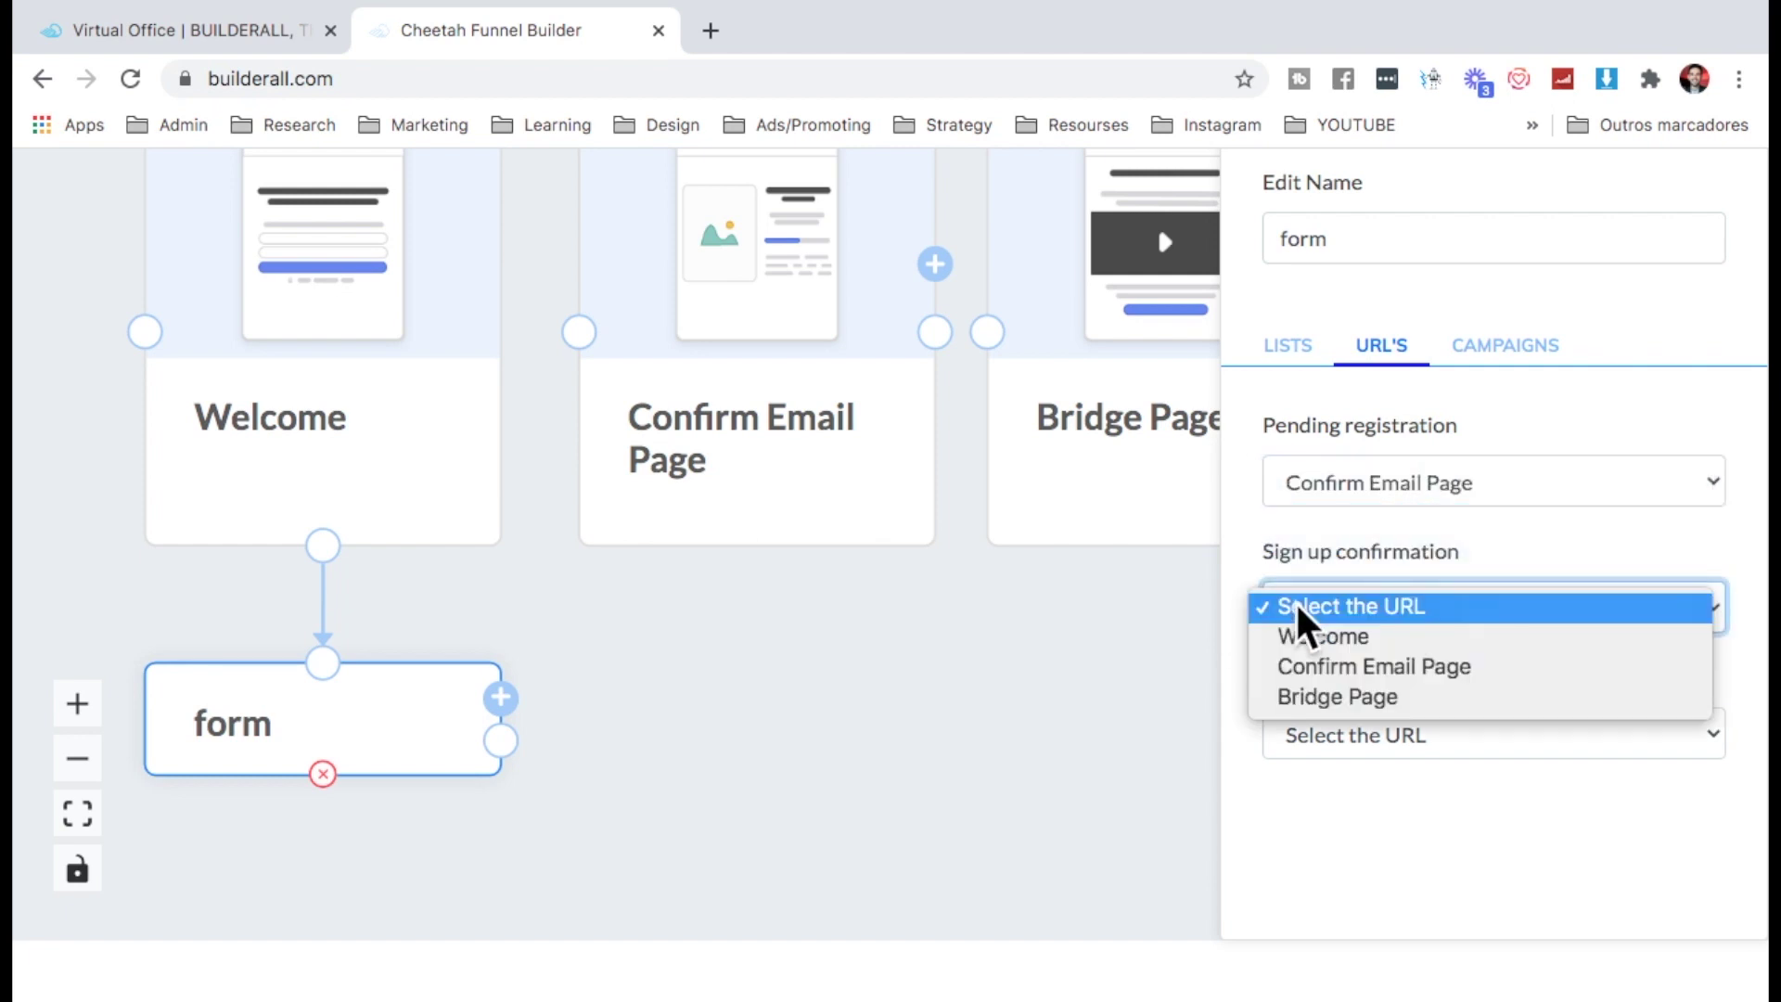
pyautogui.click(1292, 701)
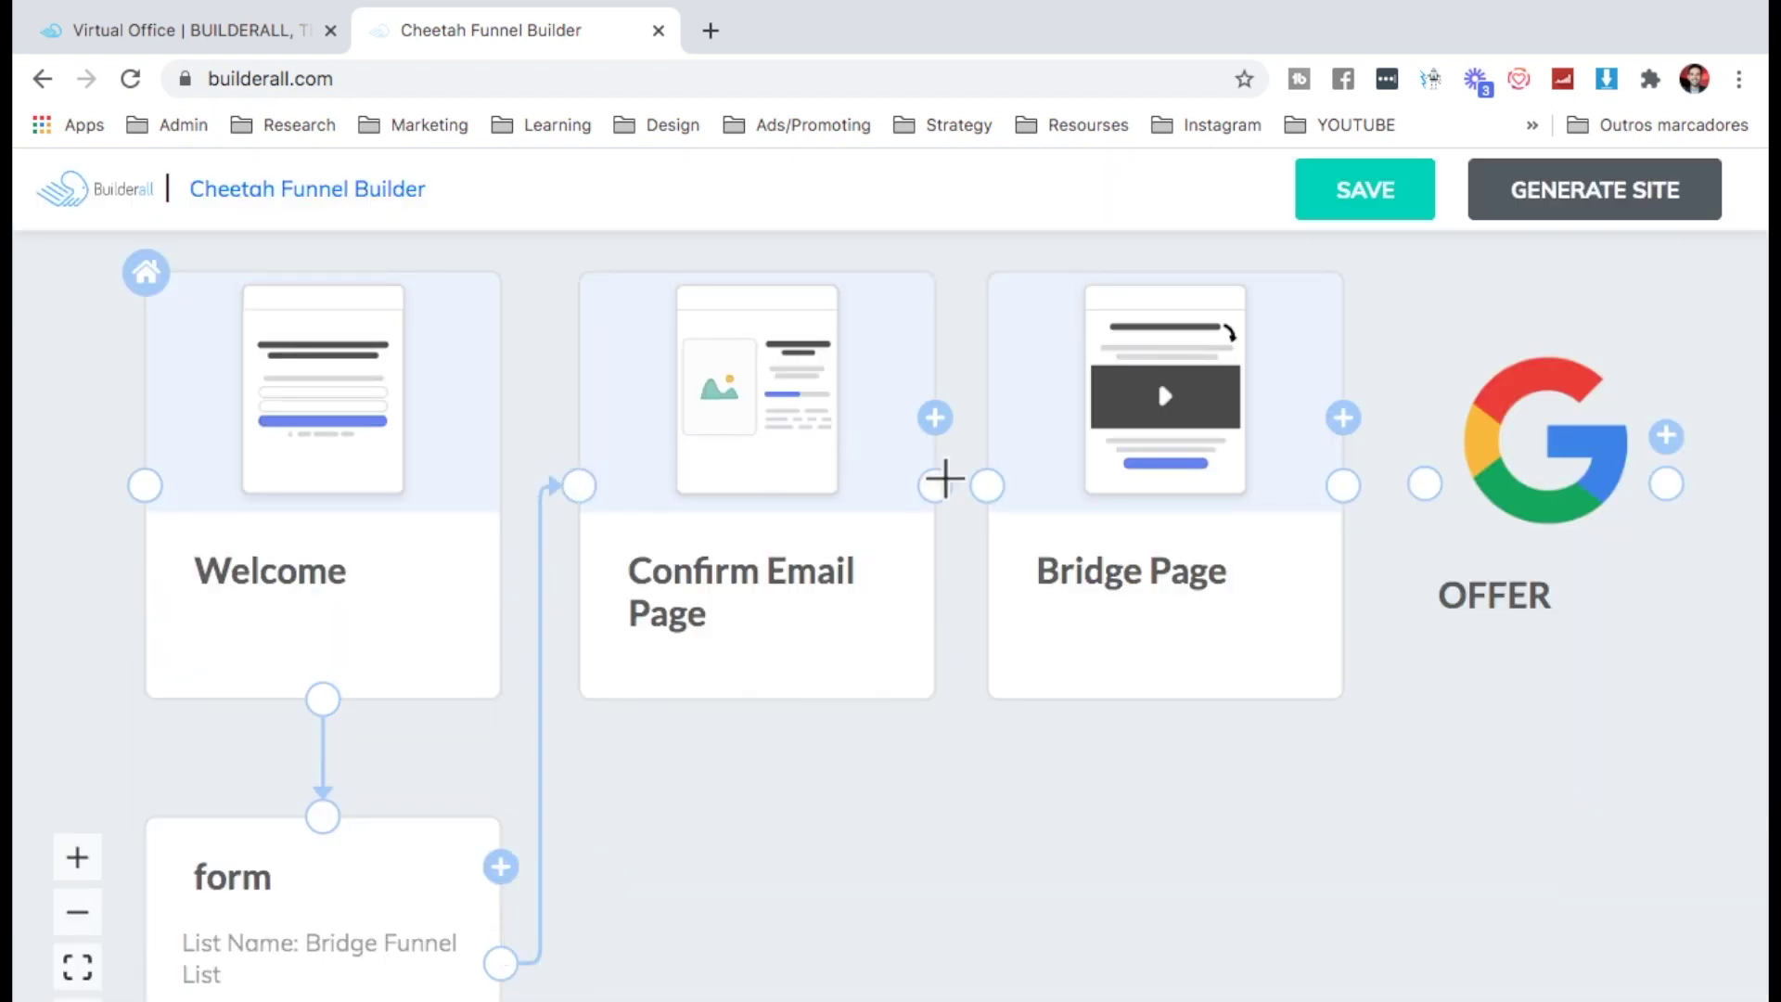
# - Connect Confirm Email Page to Bridge Page, and Bridge Page to OFFER
pyautogui.click(982, 486)
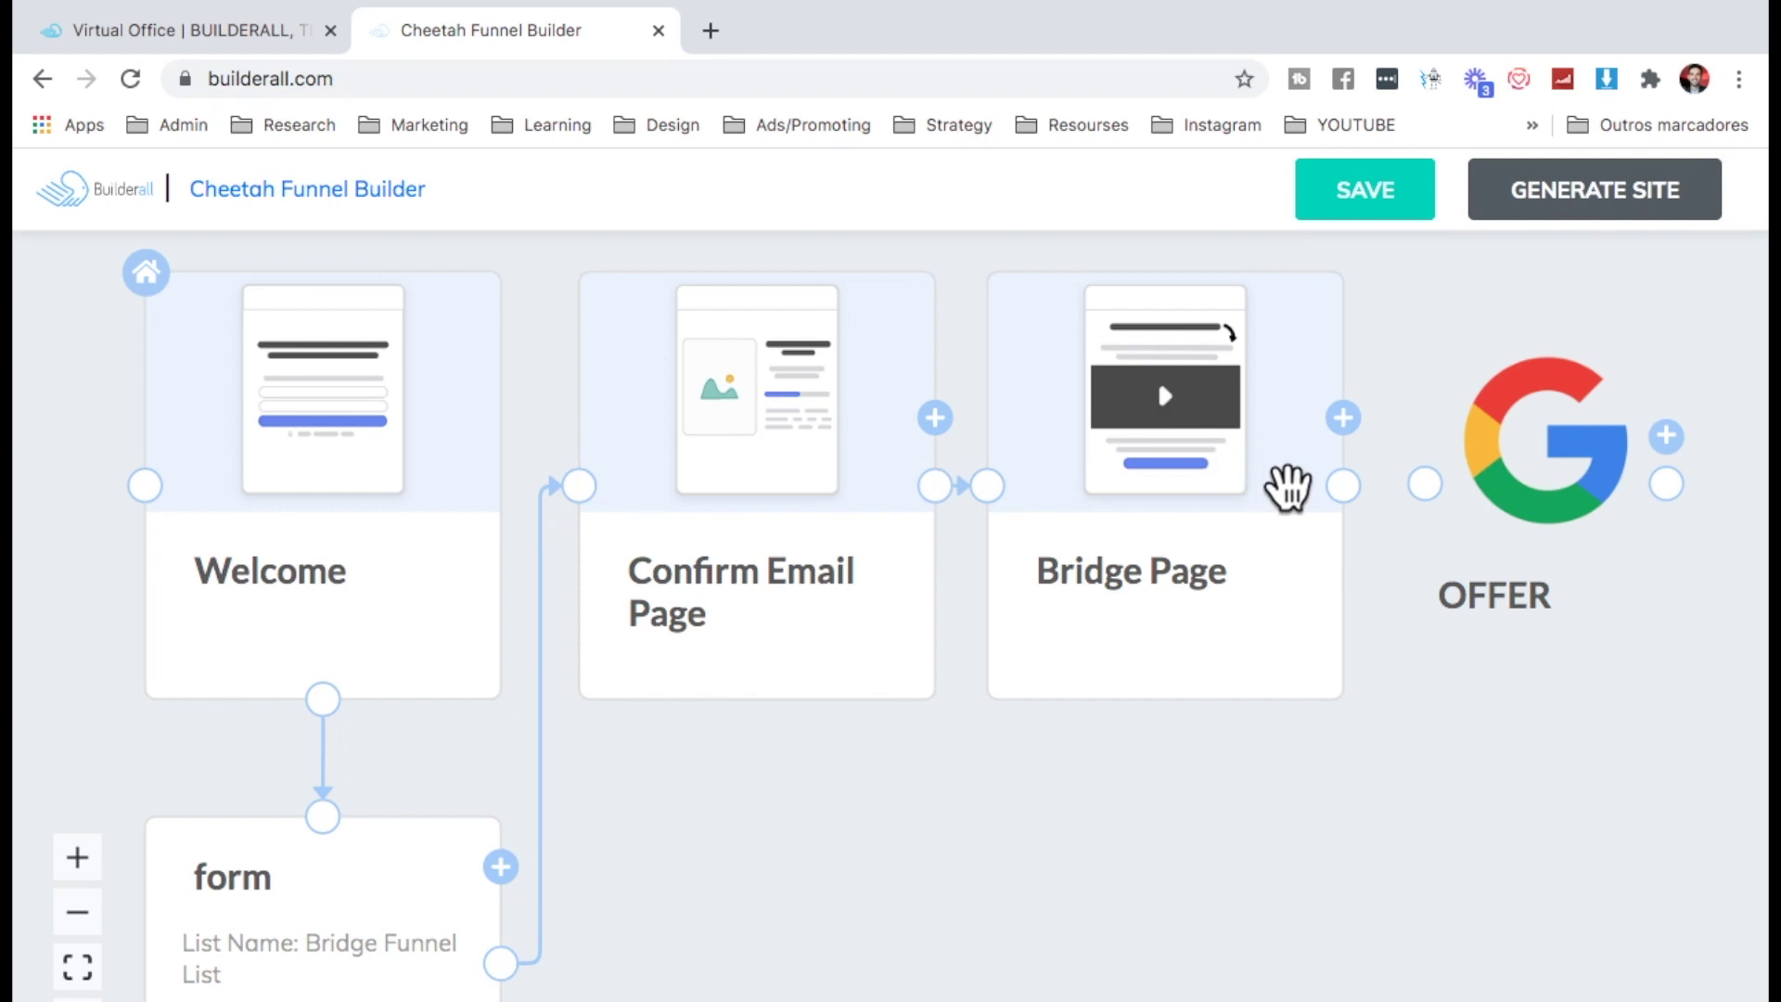
pyautogui.click(1343, 485)
pyautogui.click(1429, 486)
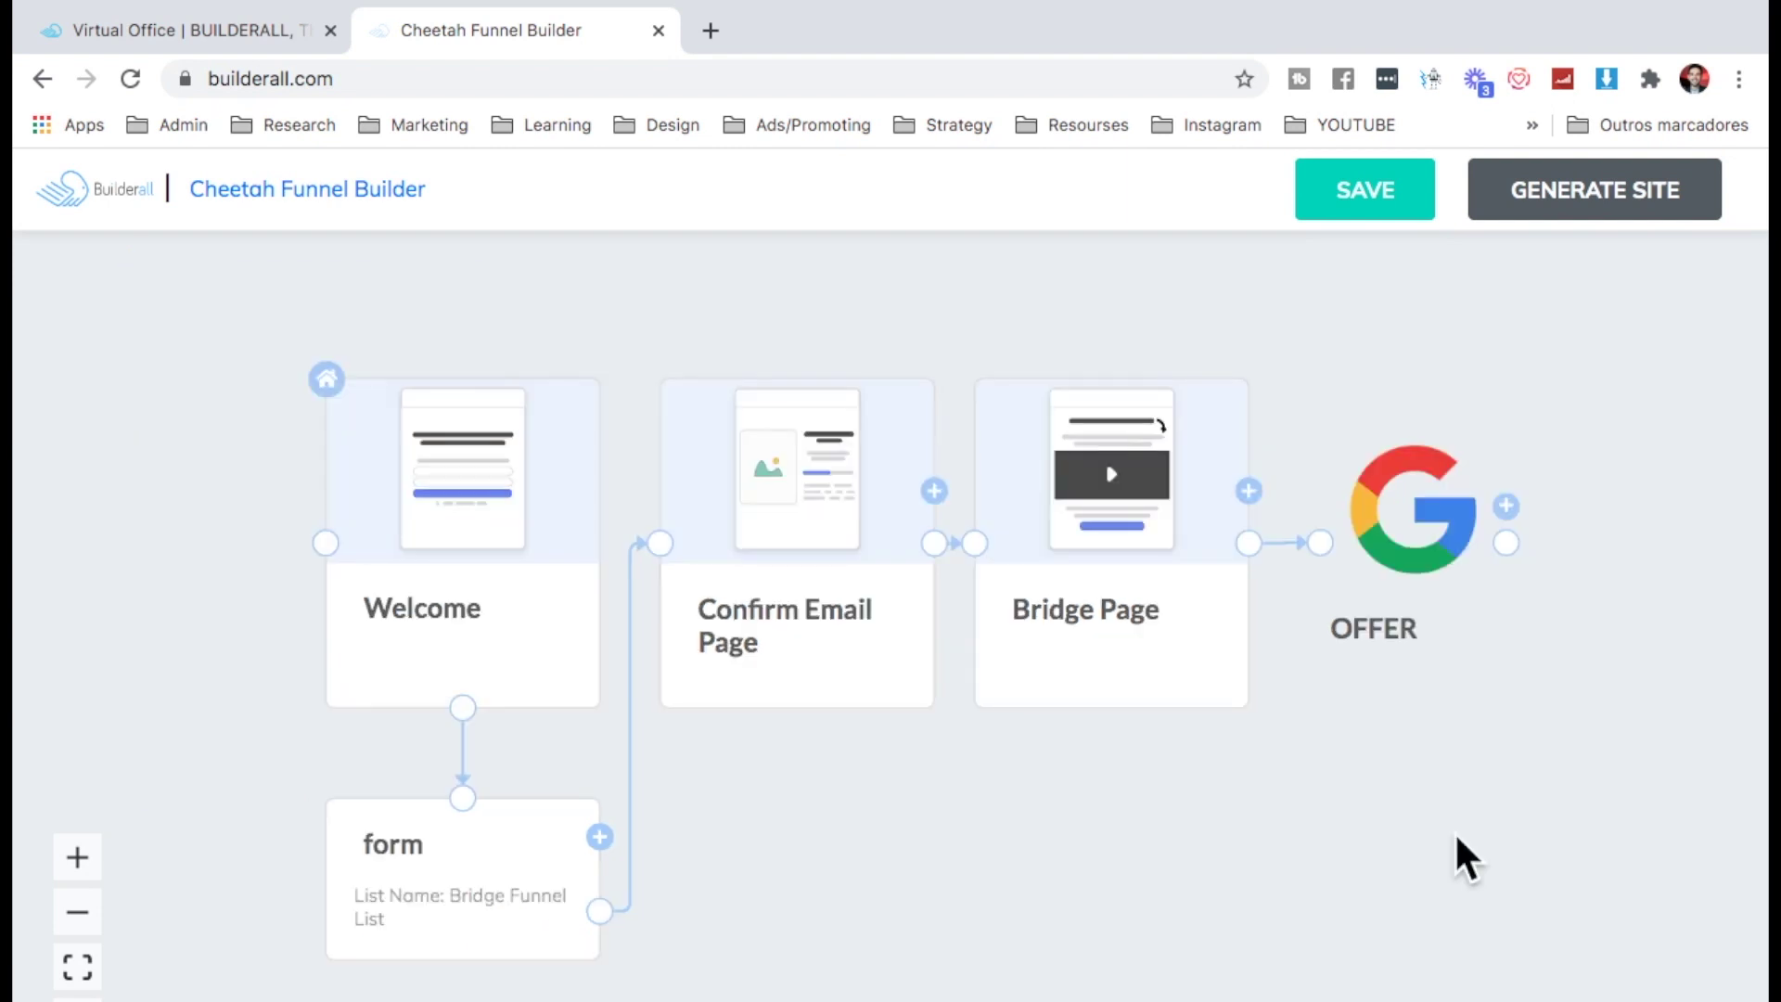
# - Save the funnel, generate the site and go to the generated website
pyautogui.click(1399, 225)
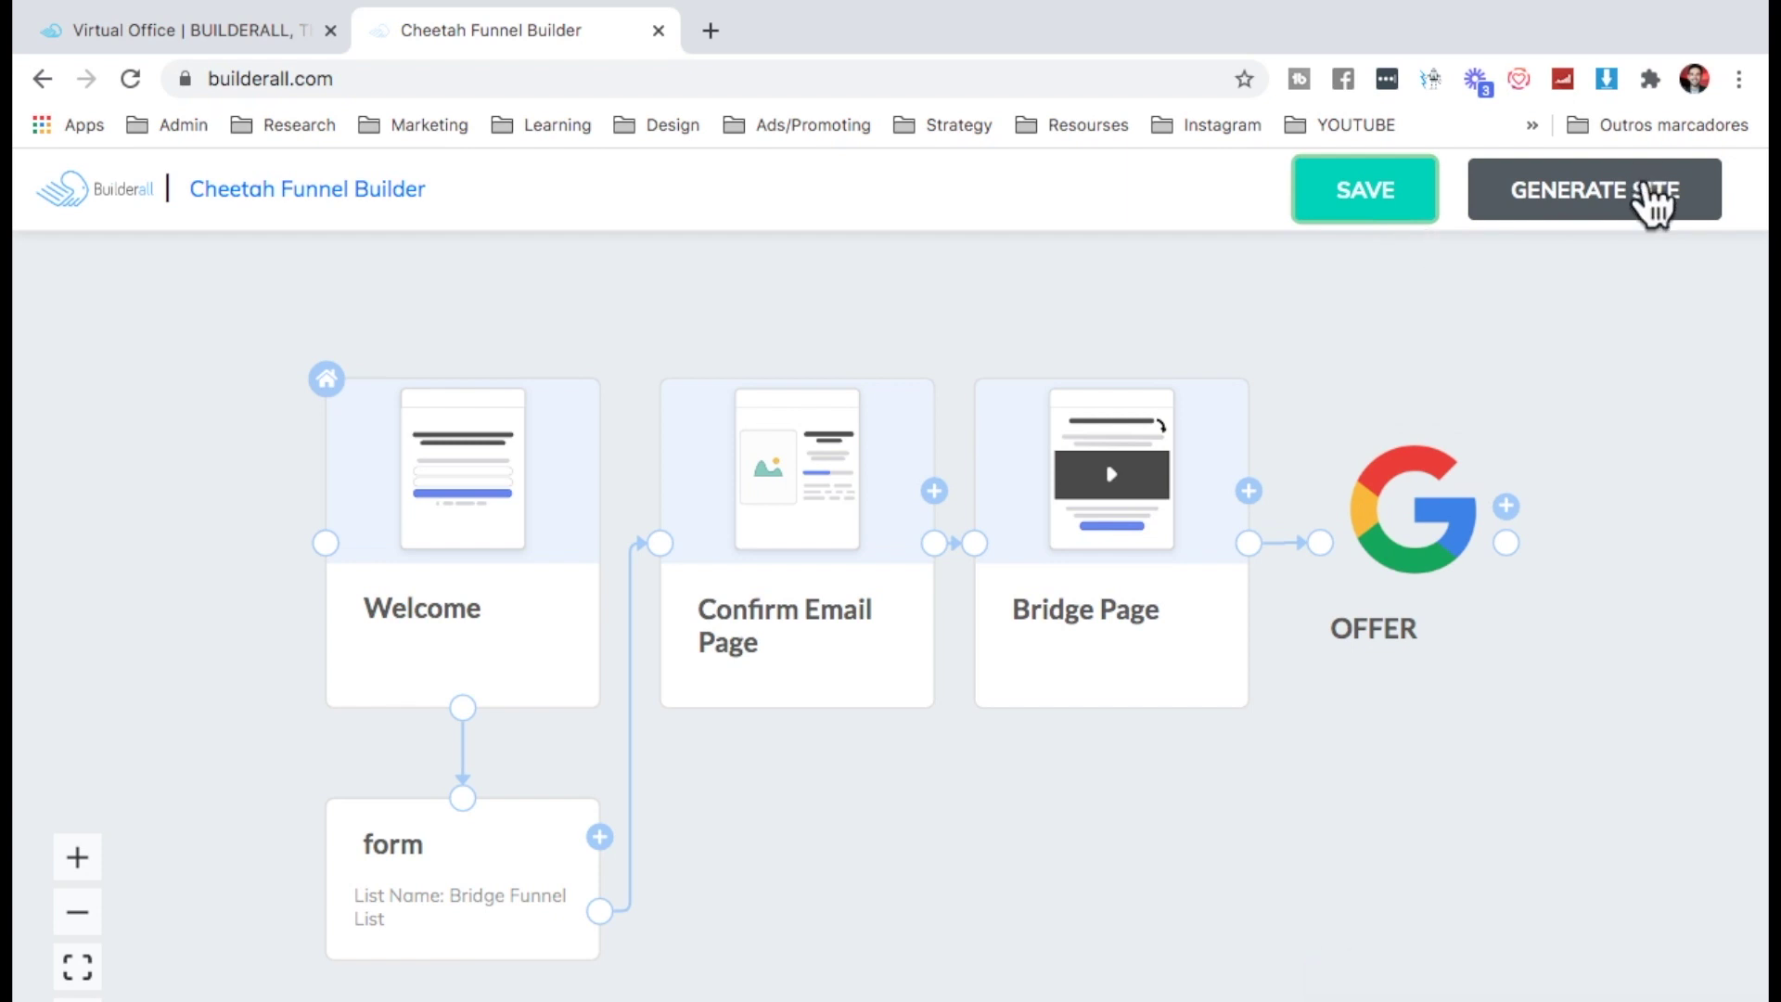
pyautogui.click(1651, 197)
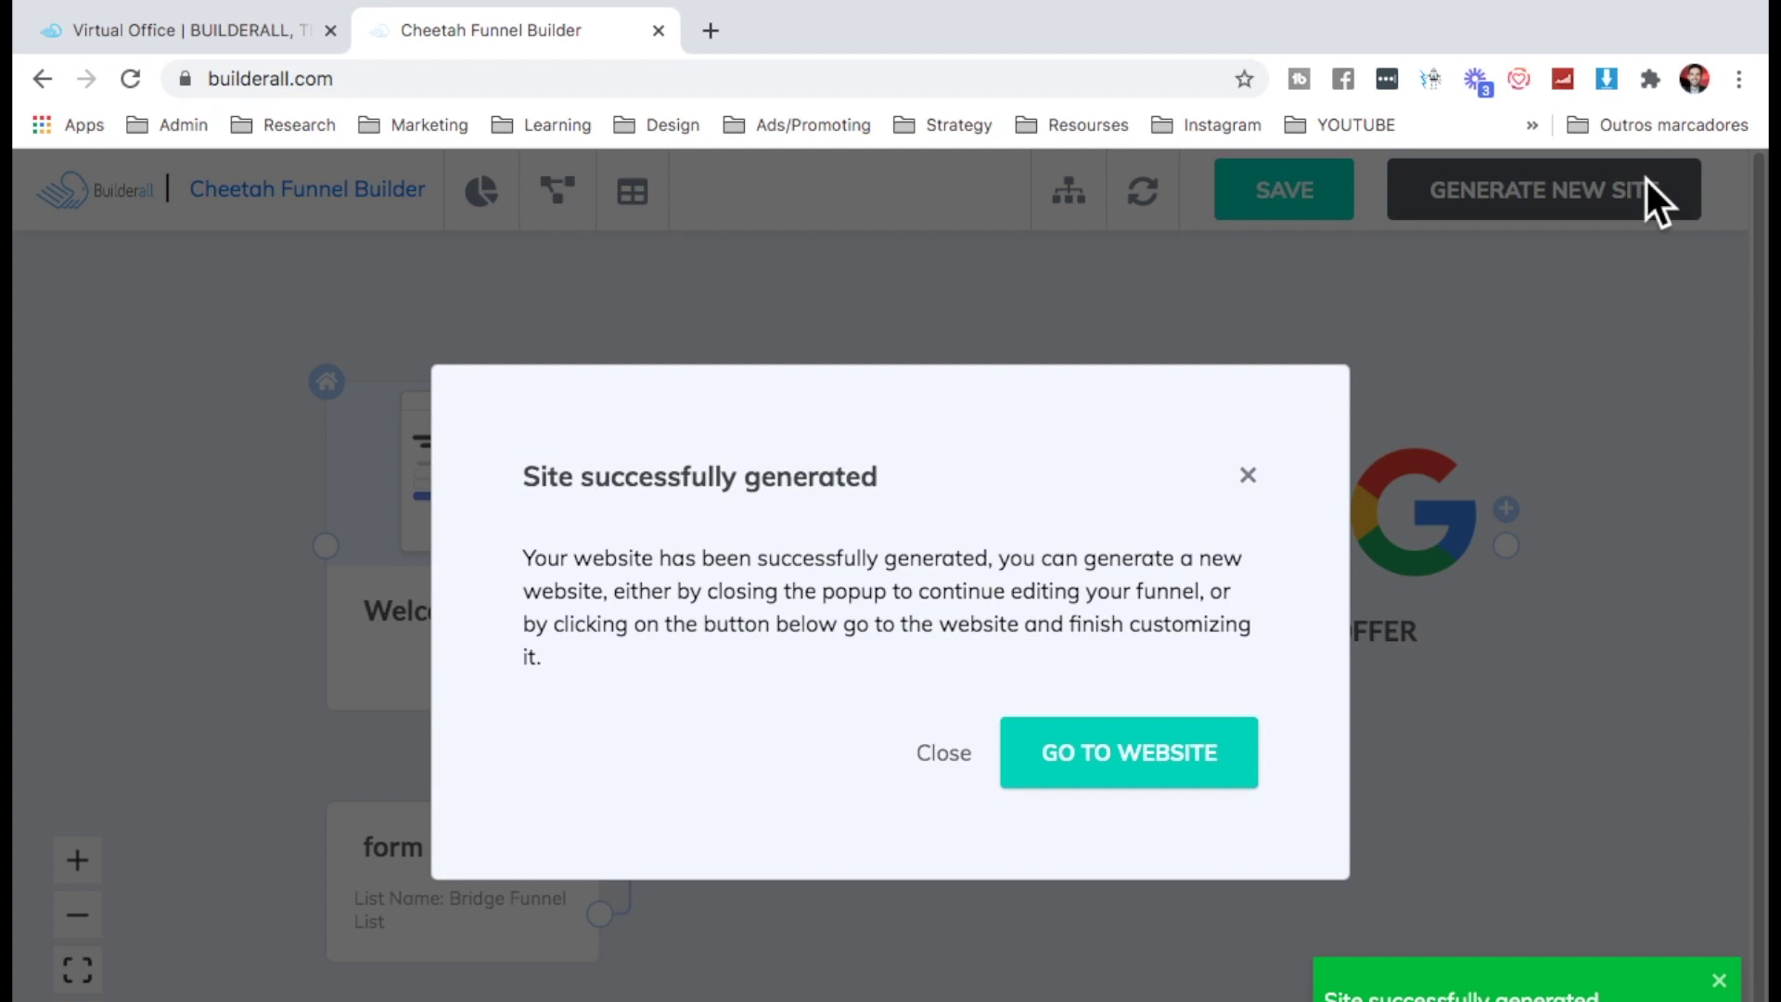
pyautogui.click(1159, 756)
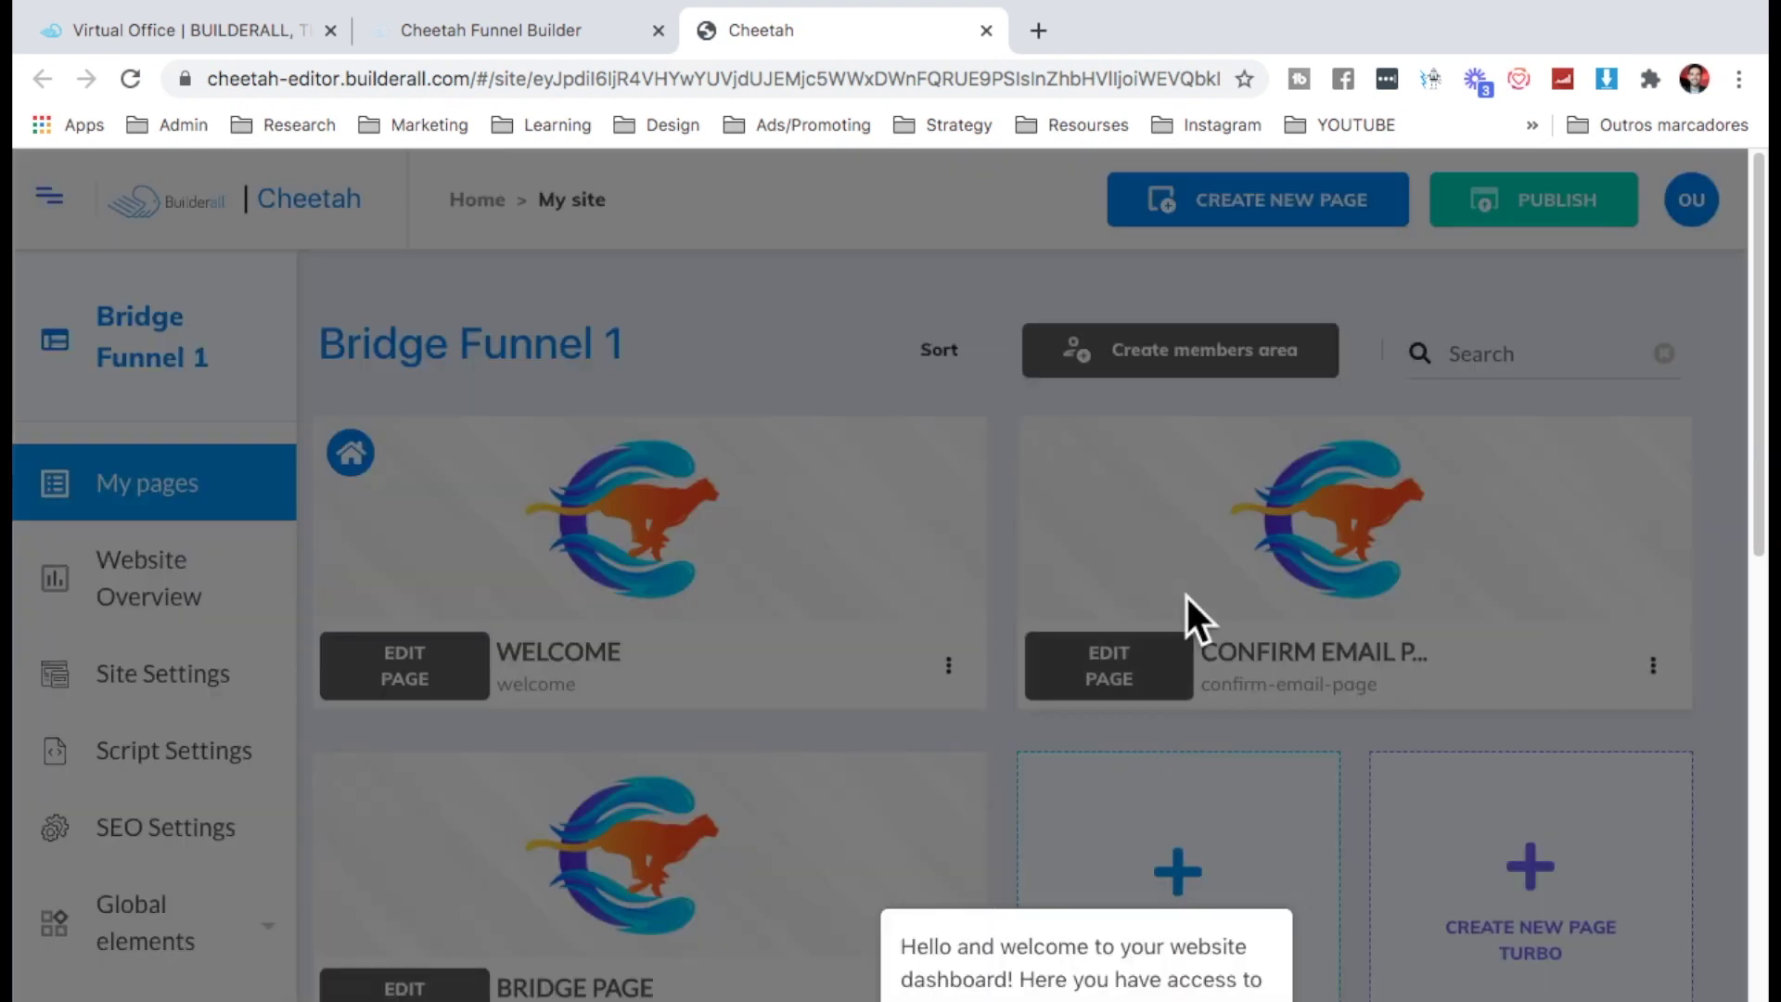
# - Publish the Bridge Funnel 1 site and clear the editor's tour prompts
pyautogui.click(846, 320)
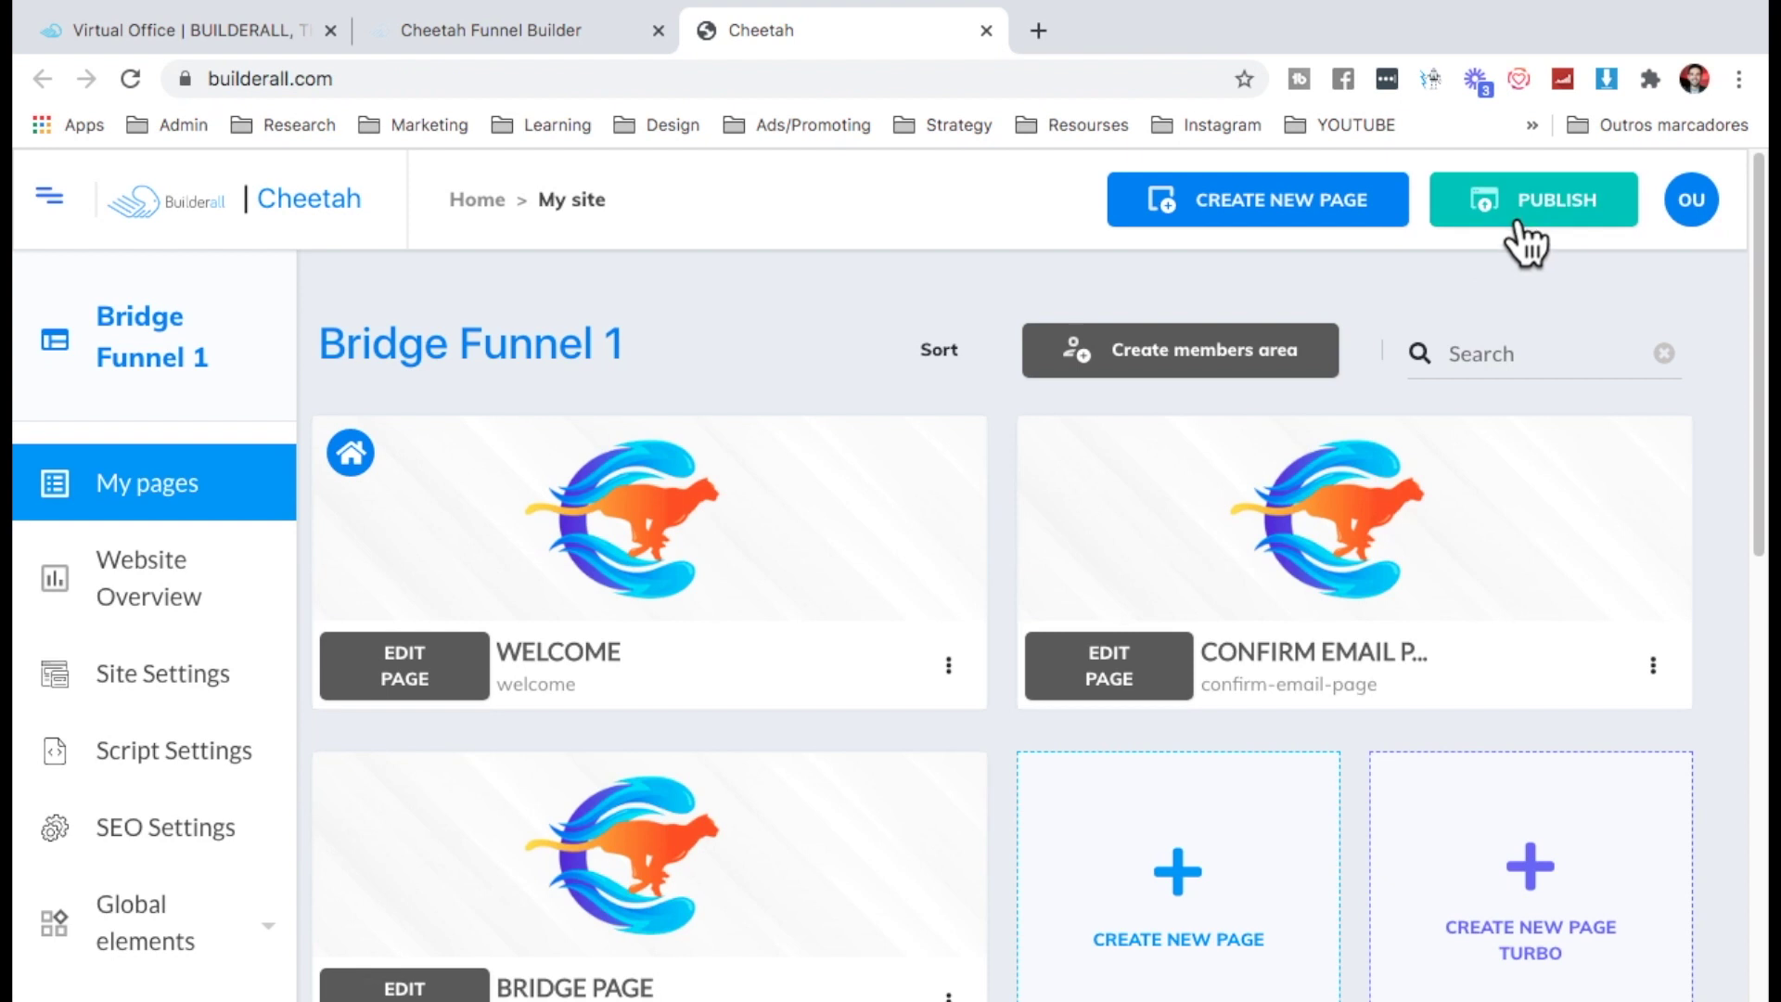
pyautogui.click(1522, 219)
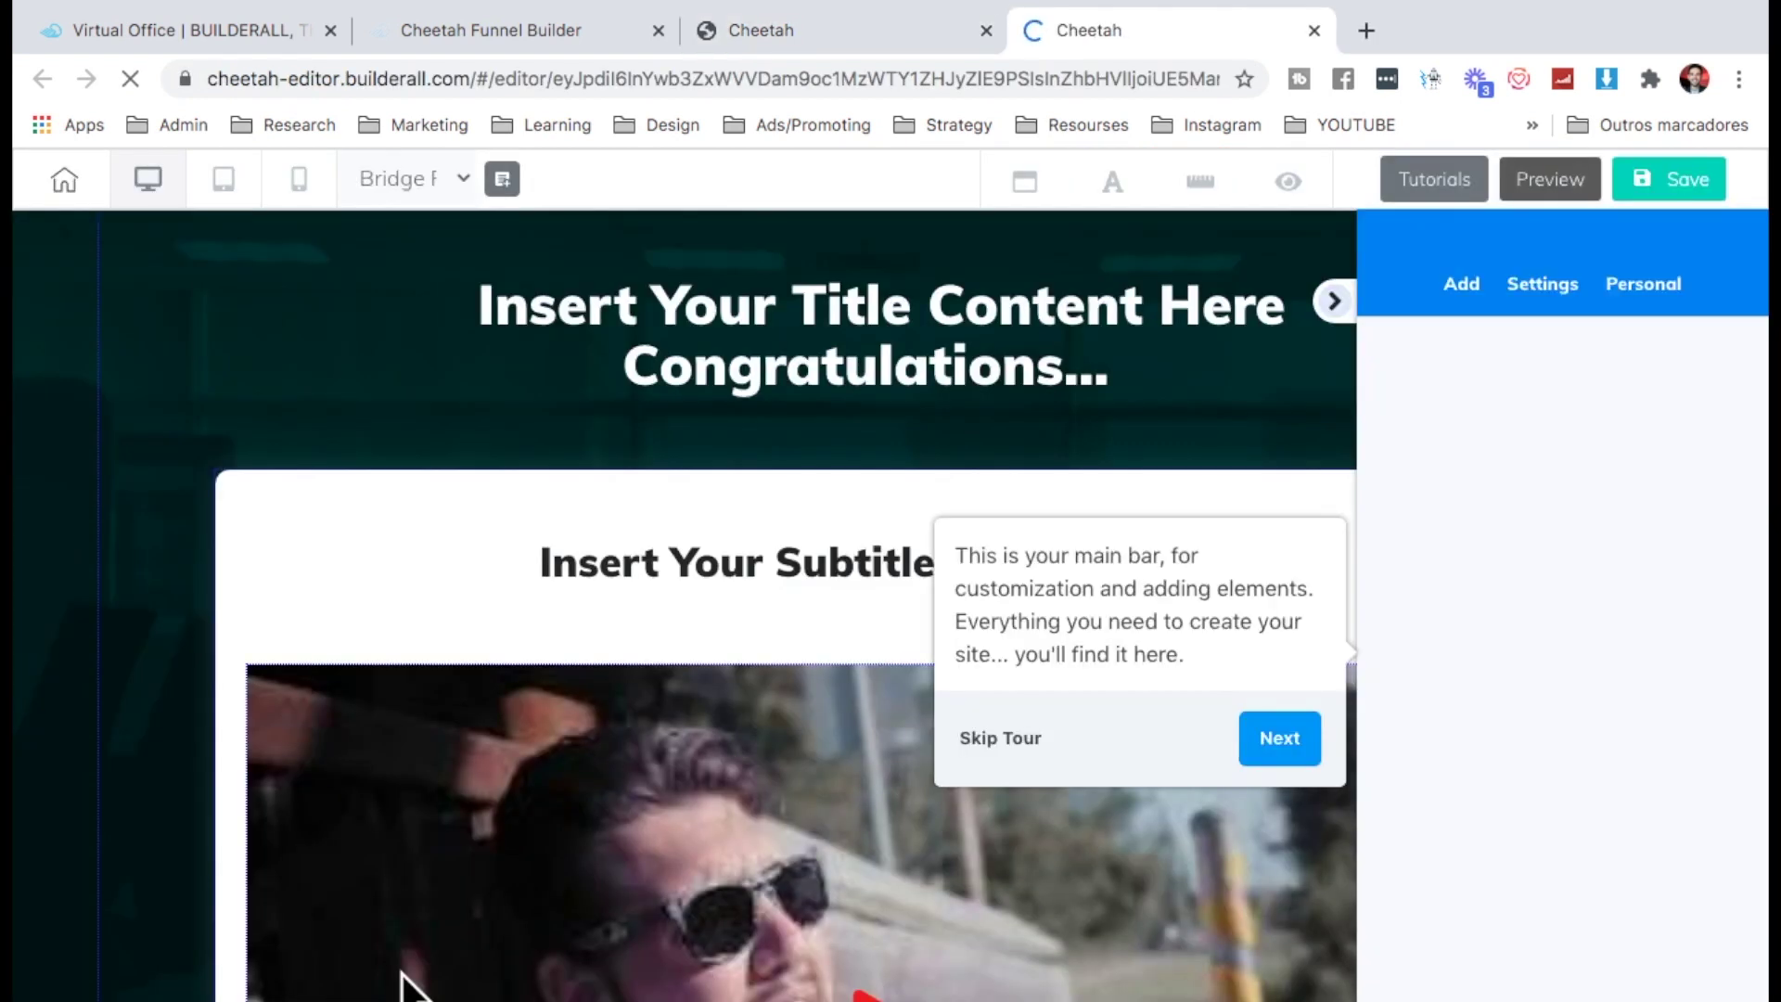
pyautogui.click(1335, 299)
pyautogui.click(1000, 737)
# - Link the Bridge Page's Next Step button to an external megafunnel web address and save
pyautogui.scroll(-4, 999, 737)
pyautogui.scroll(-2, 999, 736)
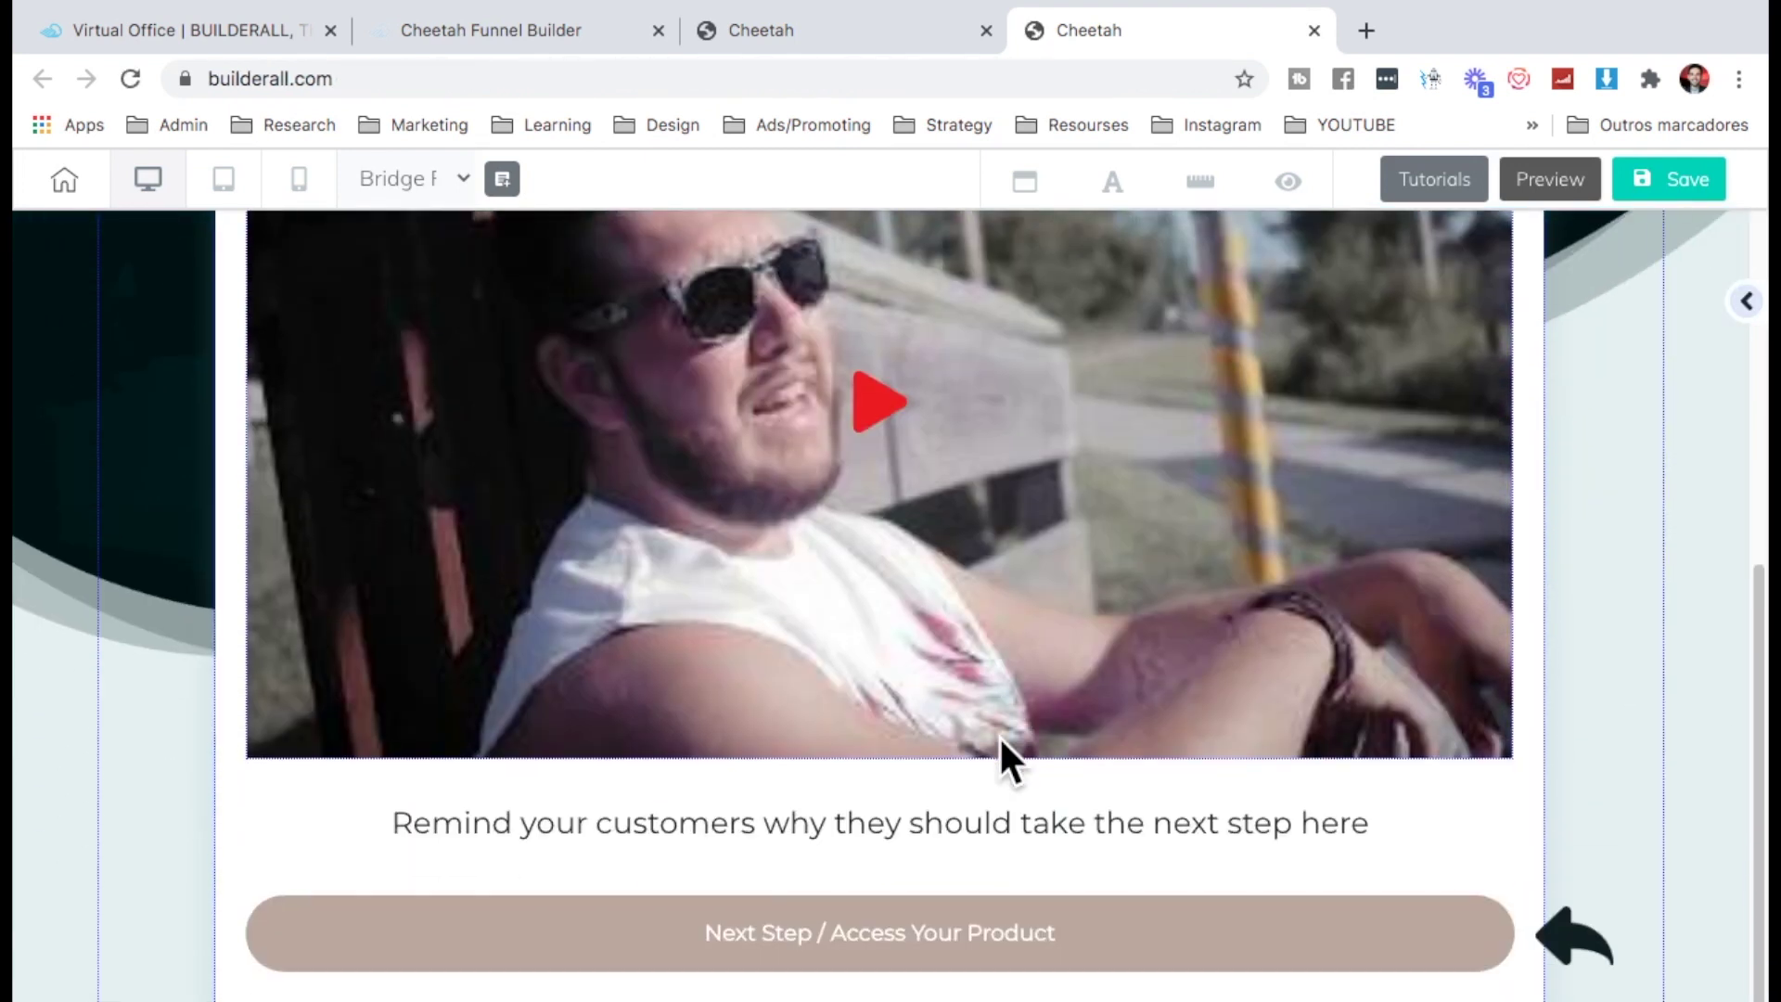
pyautogui.scroll(-1, 992, 742)
pyautogui.click(853, 889)
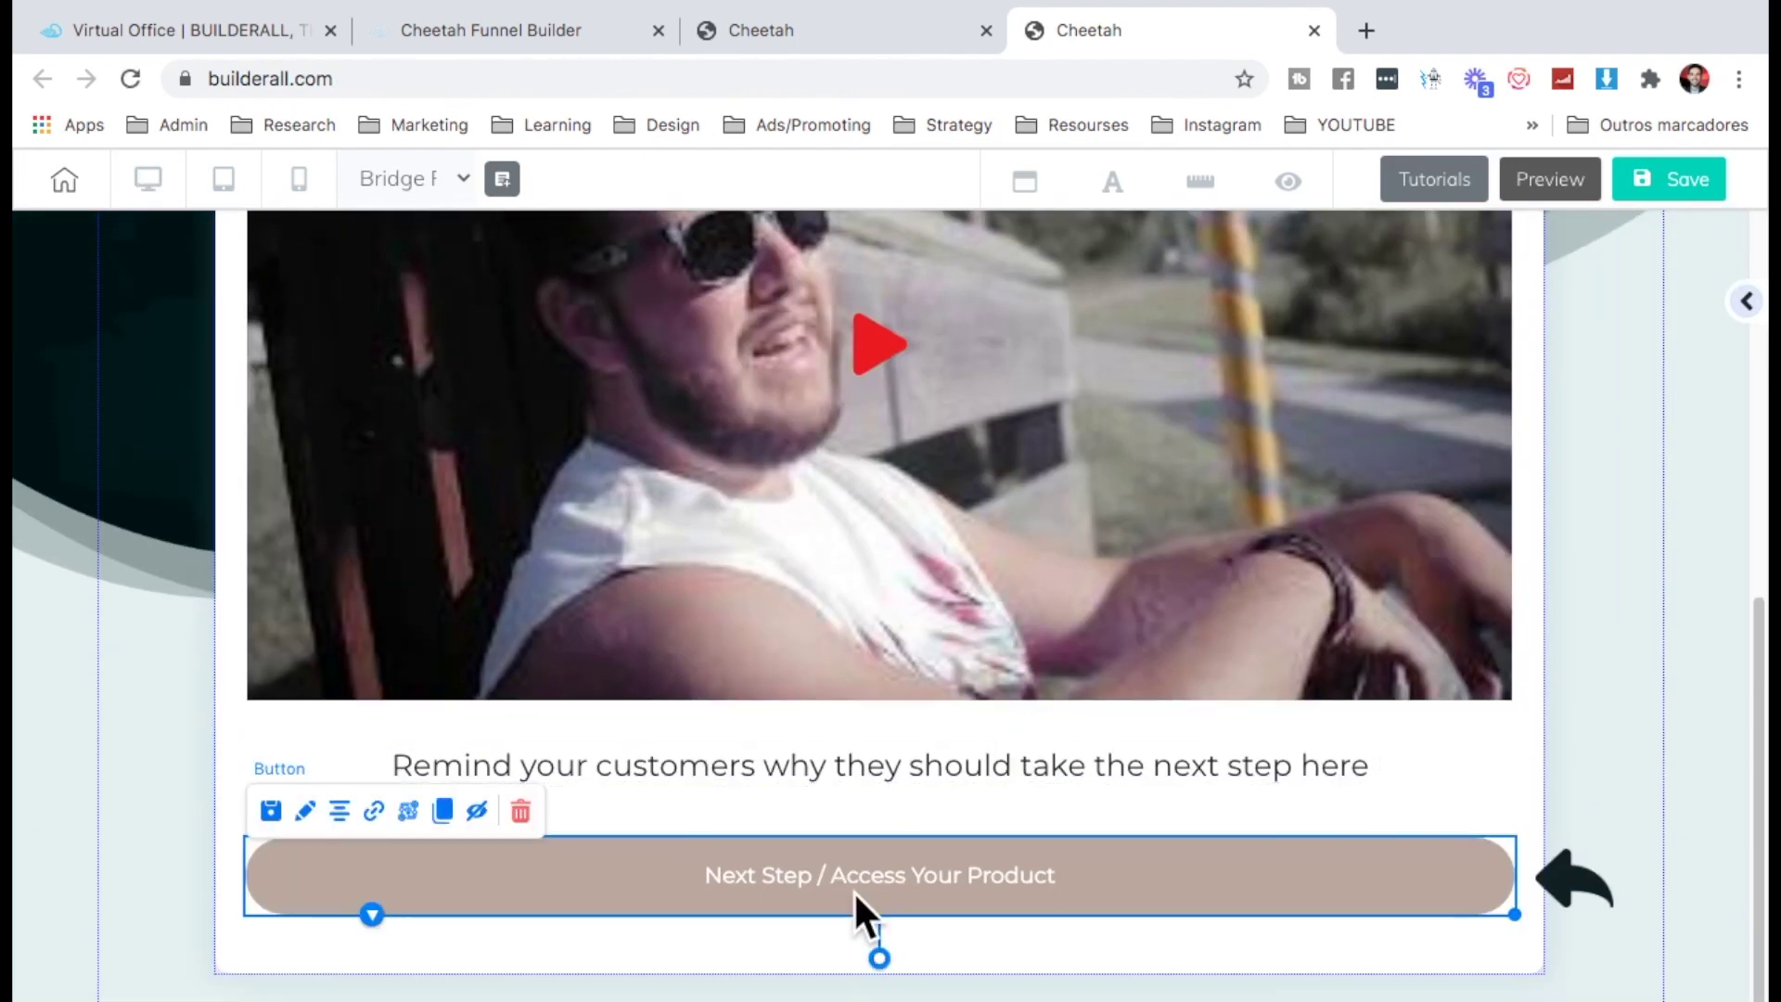
pyautogui.click(373, 811)
pyautogui.write('htt')
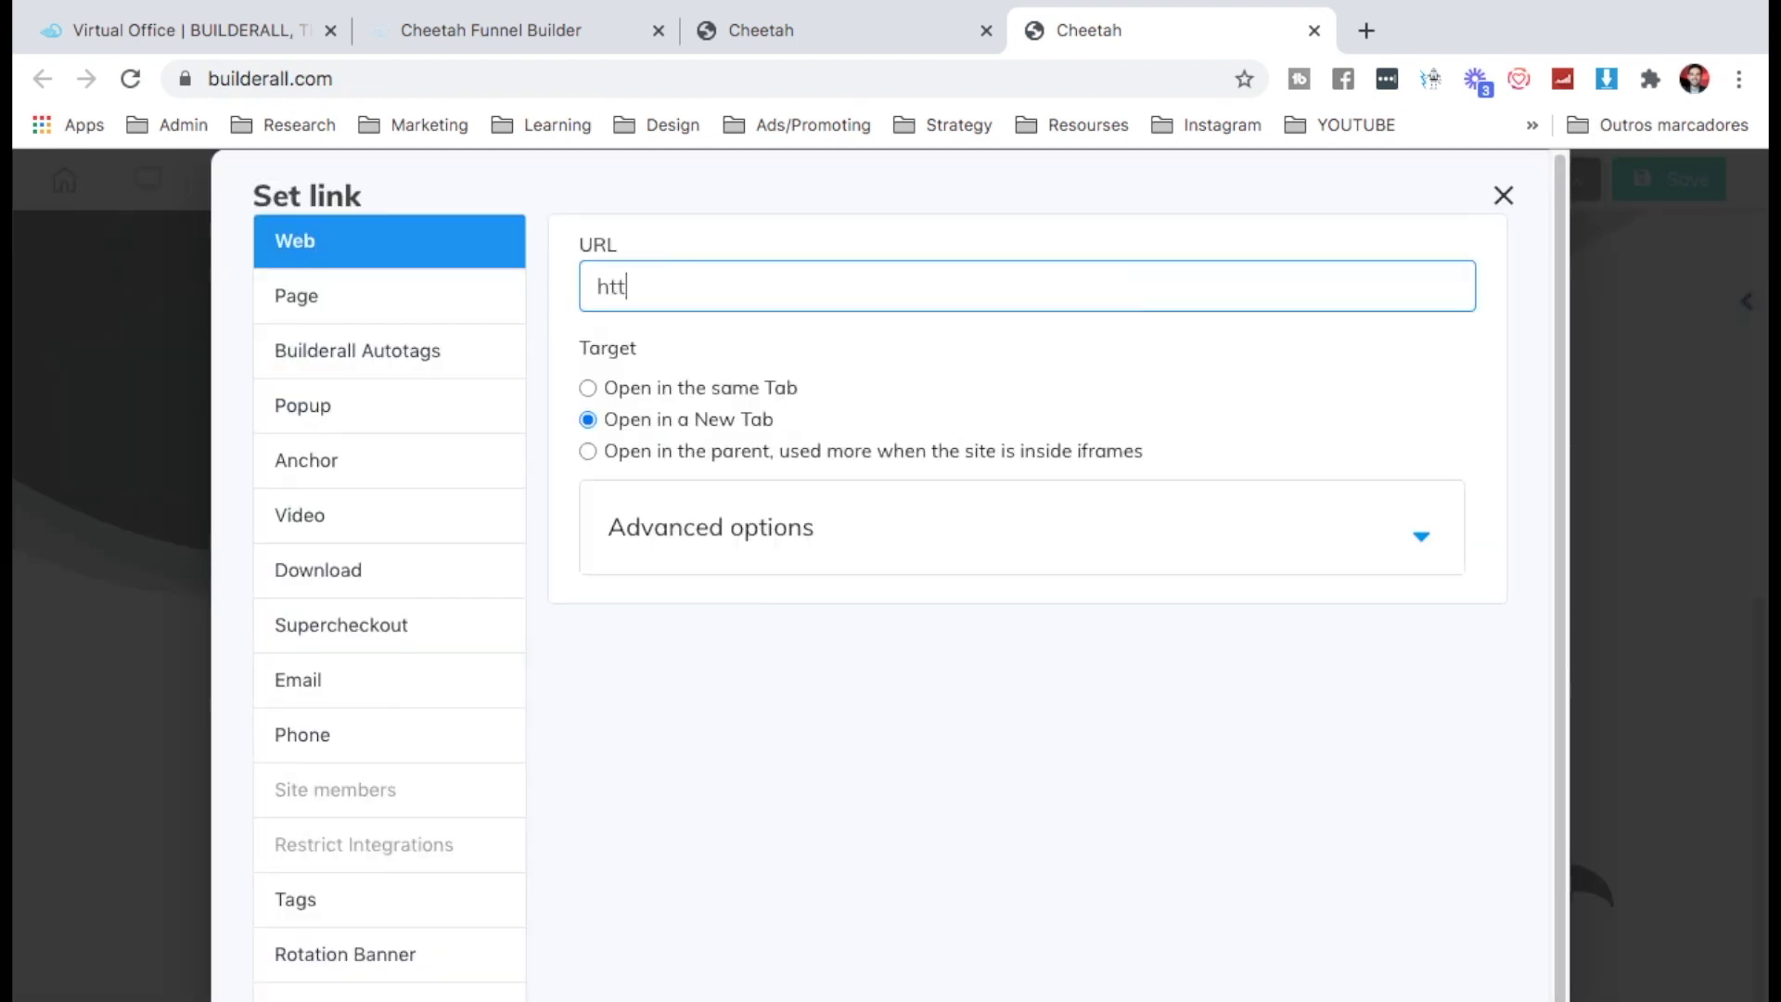
pyautogui.write('p://www.megafunnel.net')
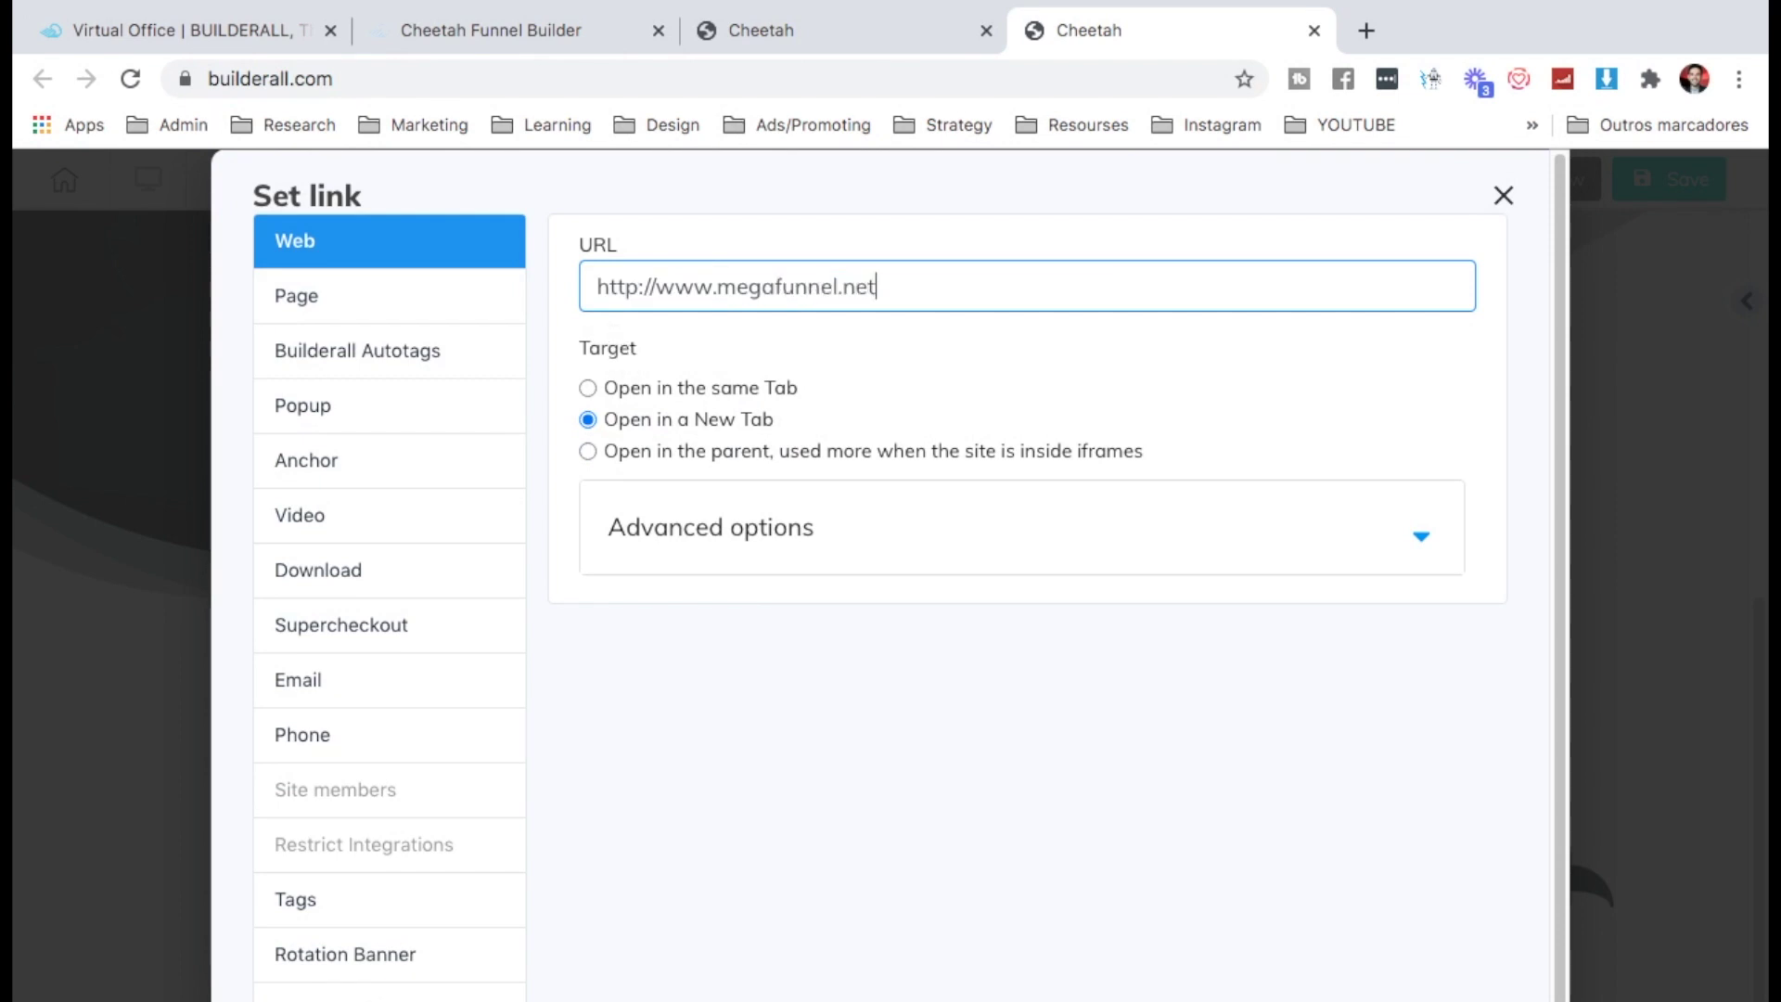
pyautogui.press('Return')
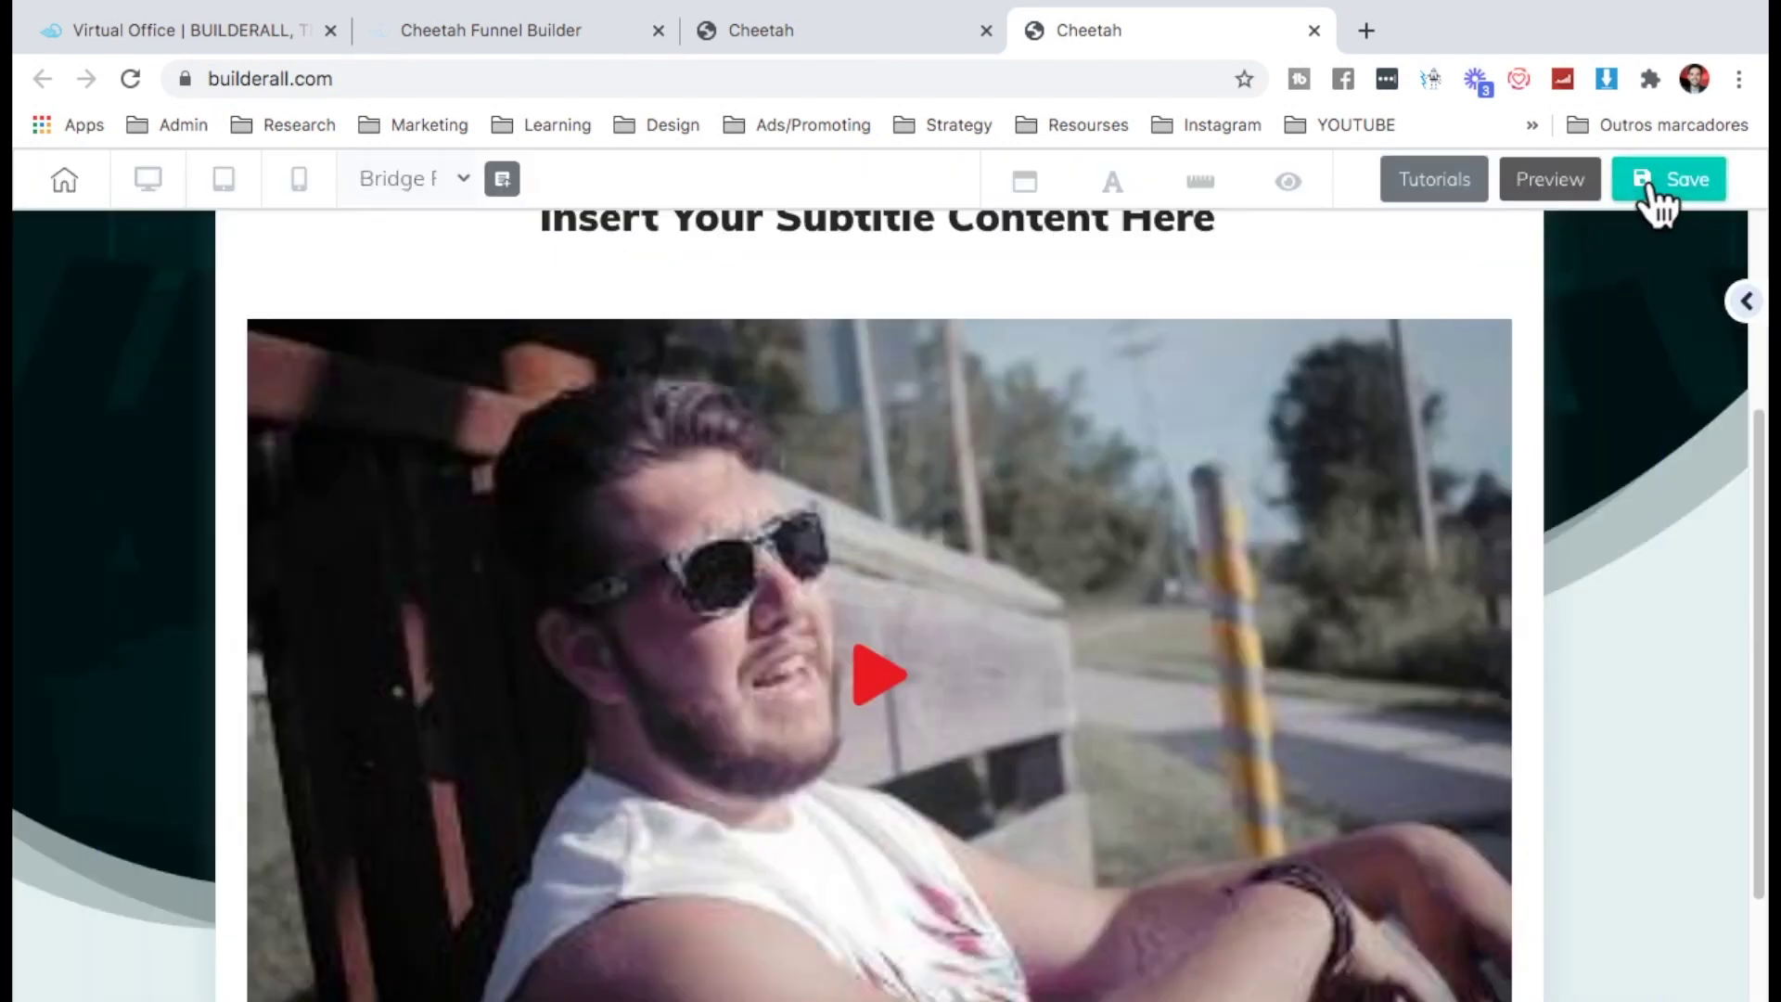
pyautogui.click(1650, 179)
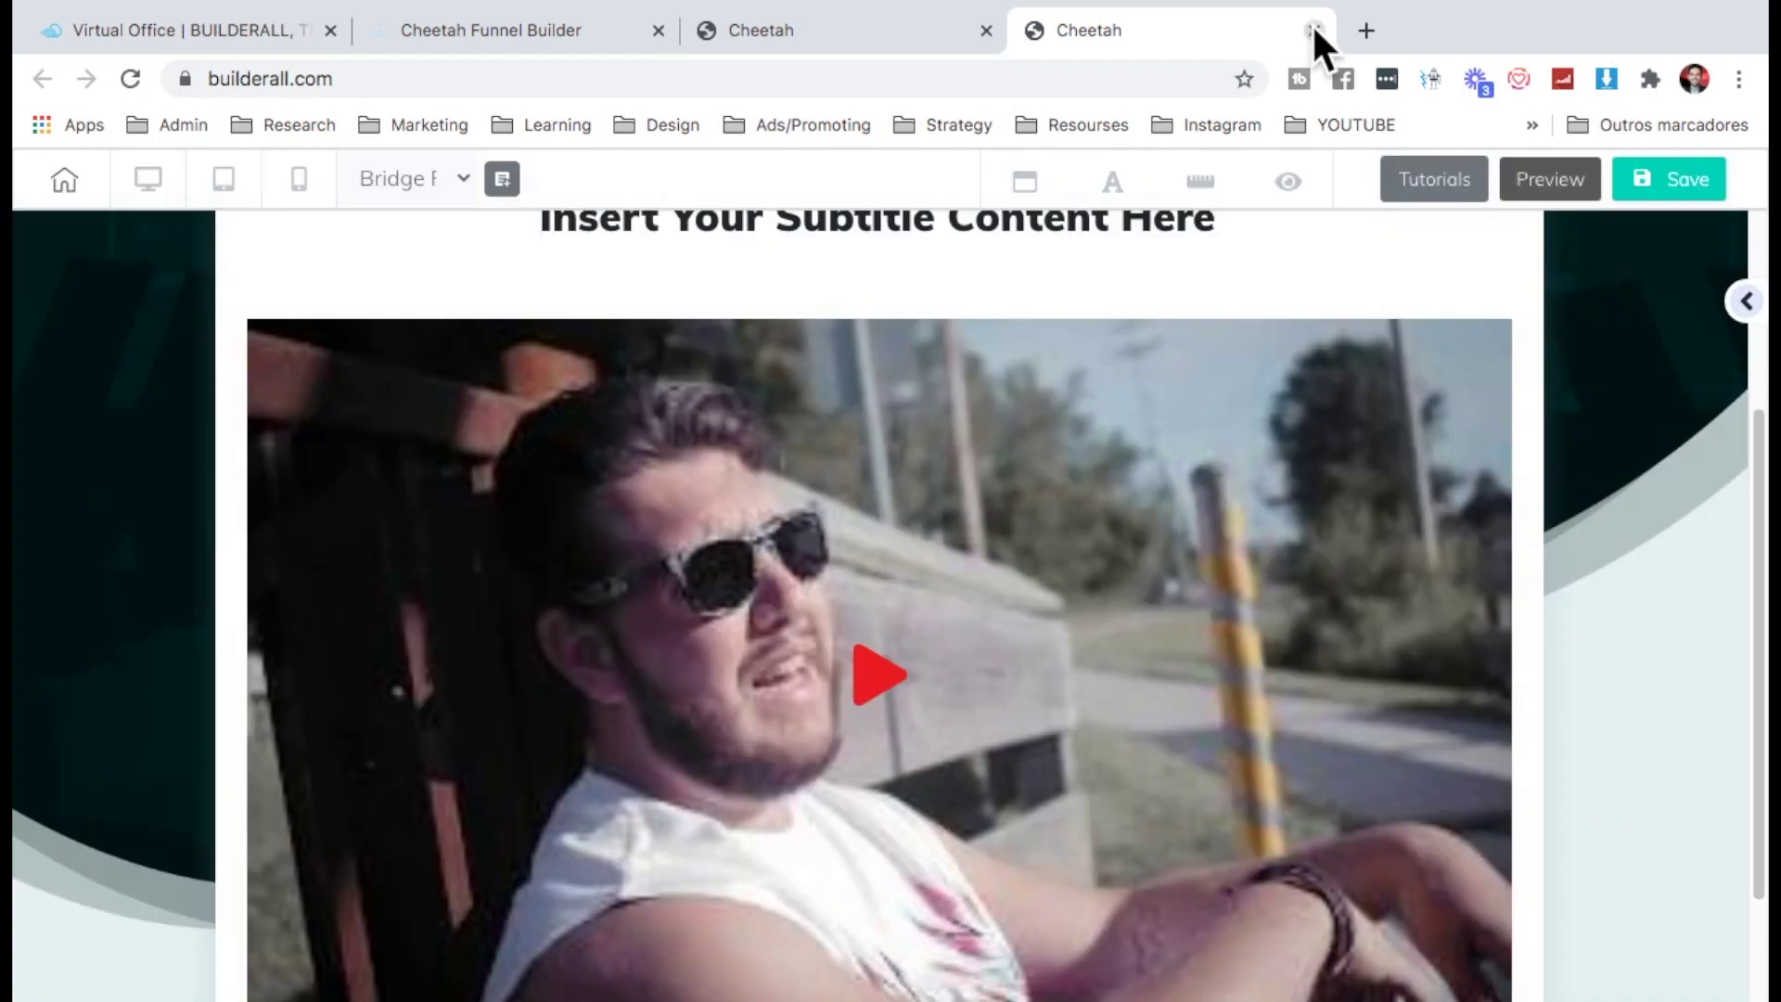
pyautogui.click(1314, 30)
pyautogui.click(1117, 393)
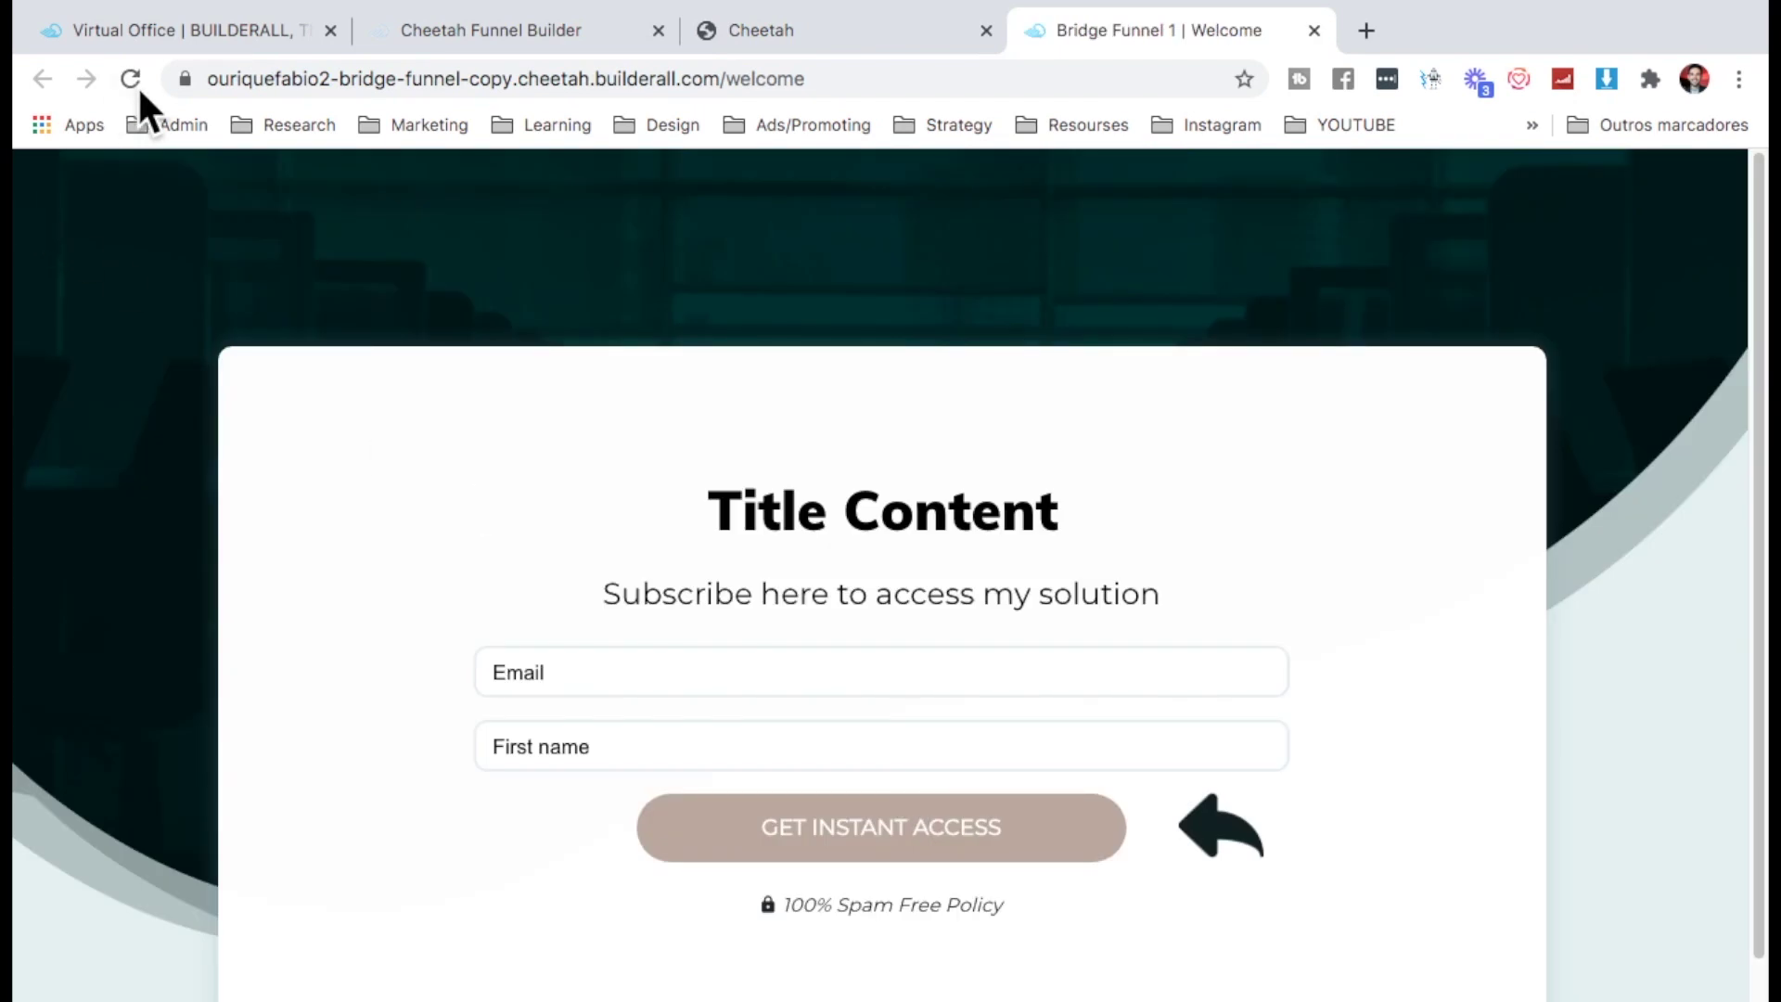
# - Submit a test sign-up on the live Welcome page with the saved email and first name 'Fabio'
pyautogui.click(623, 682)
pyautogui.click(601, 734)
pyautogui.click(590, 733)
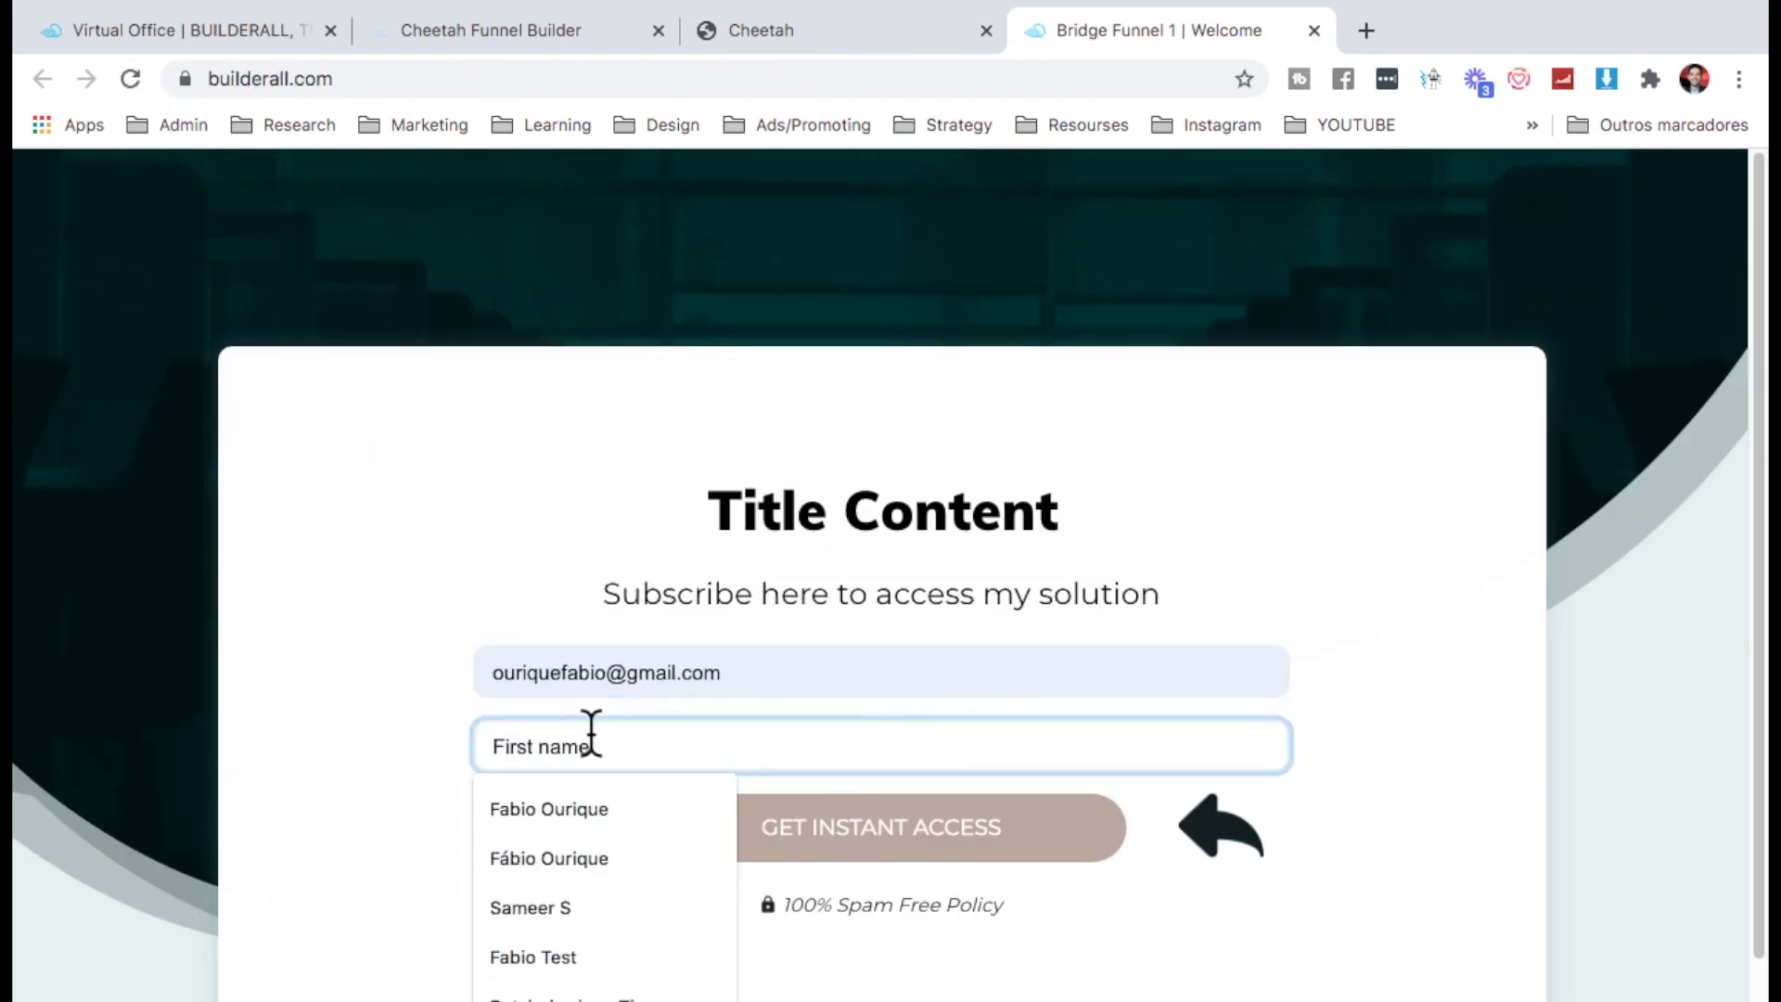
pyautogui.write('Fabio')
pyautogui.click(877, 840)
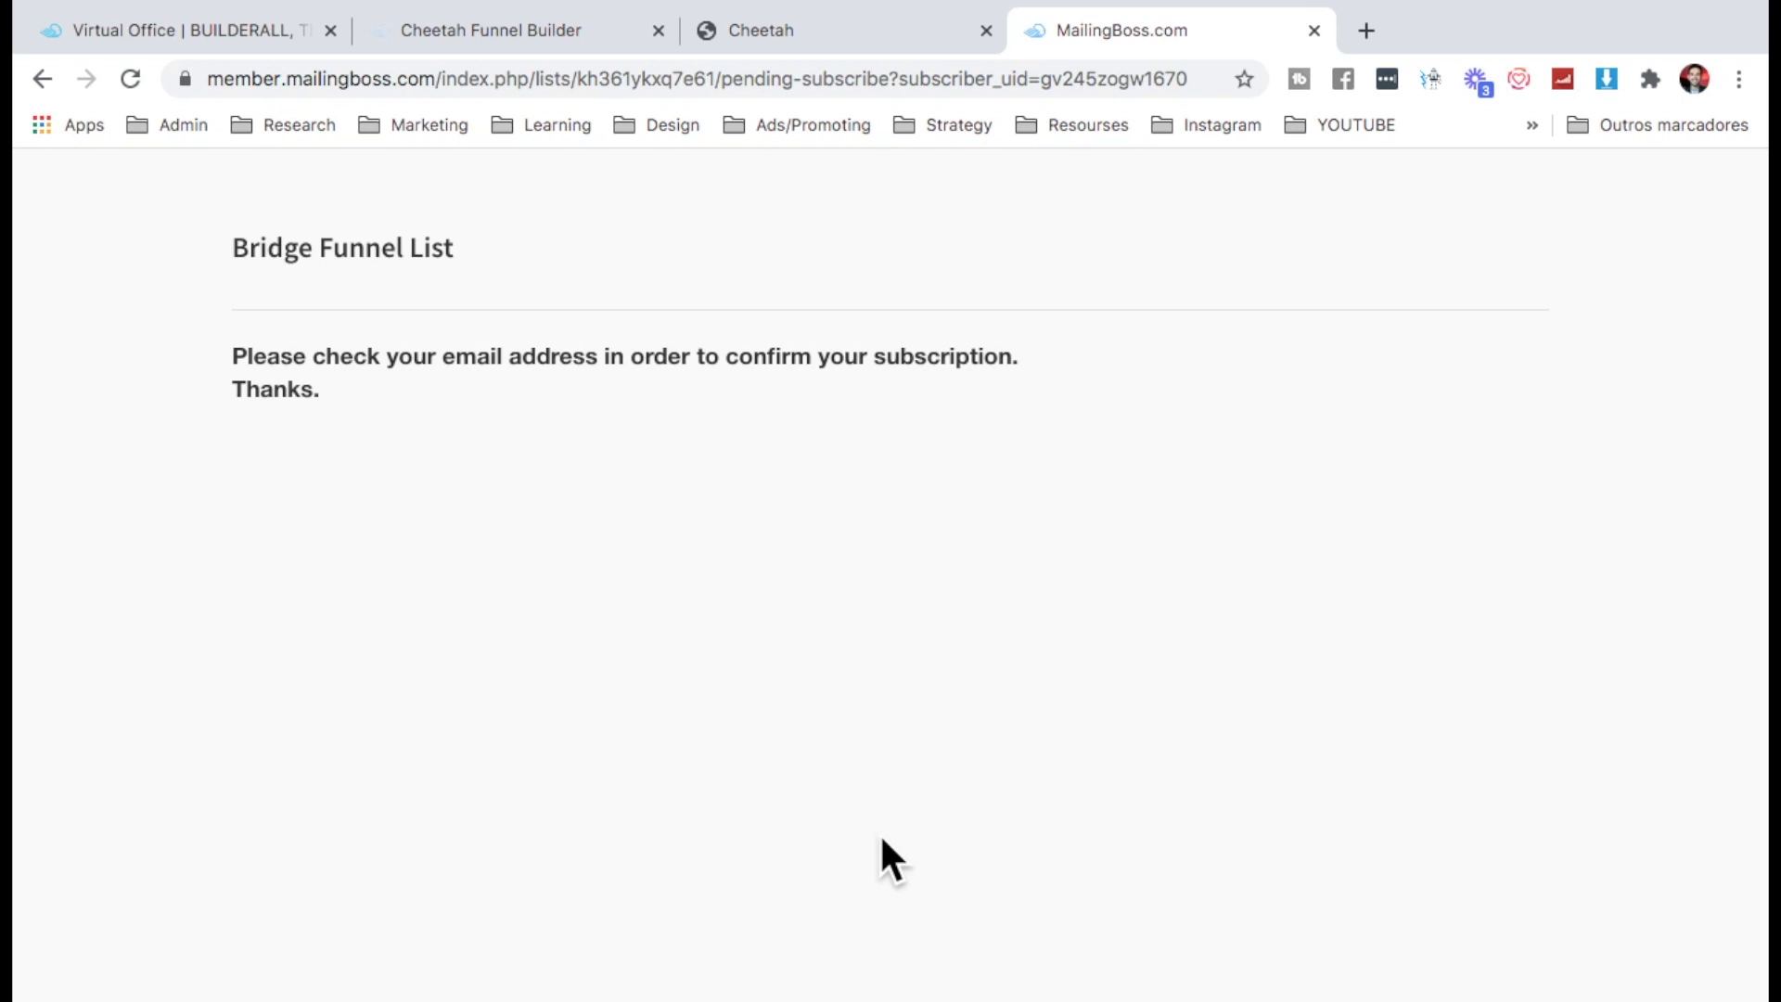
# - Load gmail.com in a new tab and open the 'Please confirm your subscription' email
pyautogui.click(1377, 33)
pyautogui.write('gmail.com')
pyautogui.press('Return')
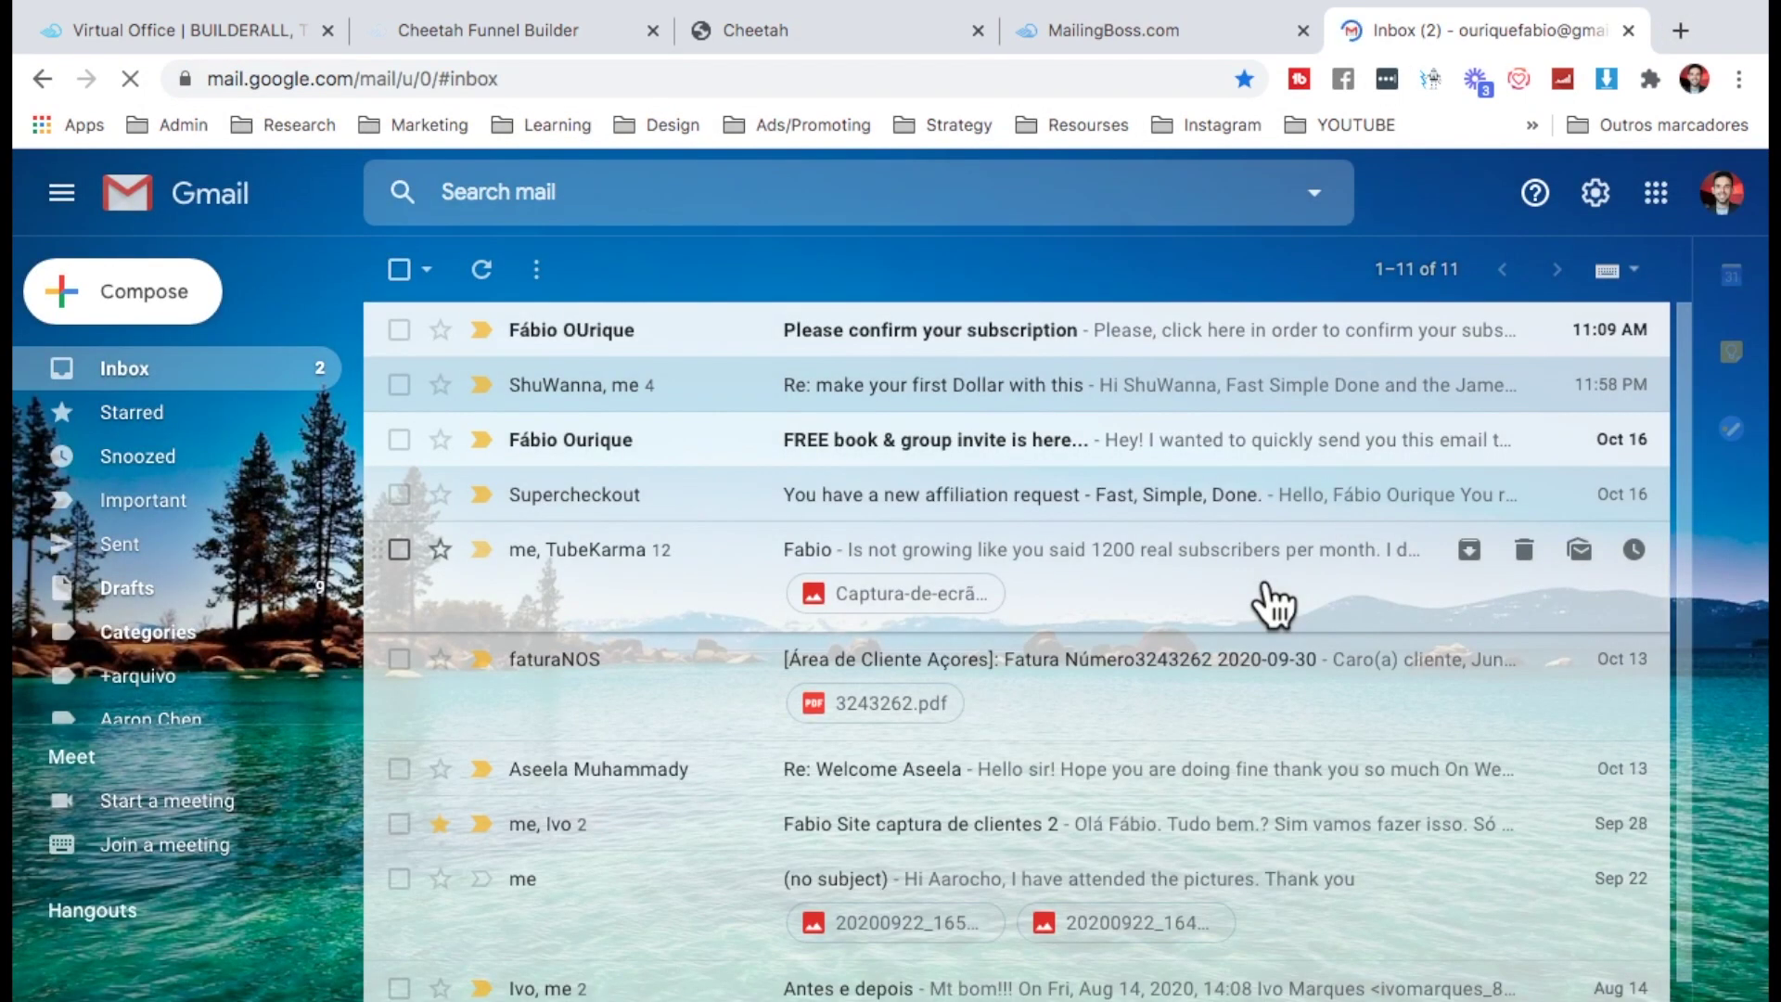
pyautogui.click(1136, 343)
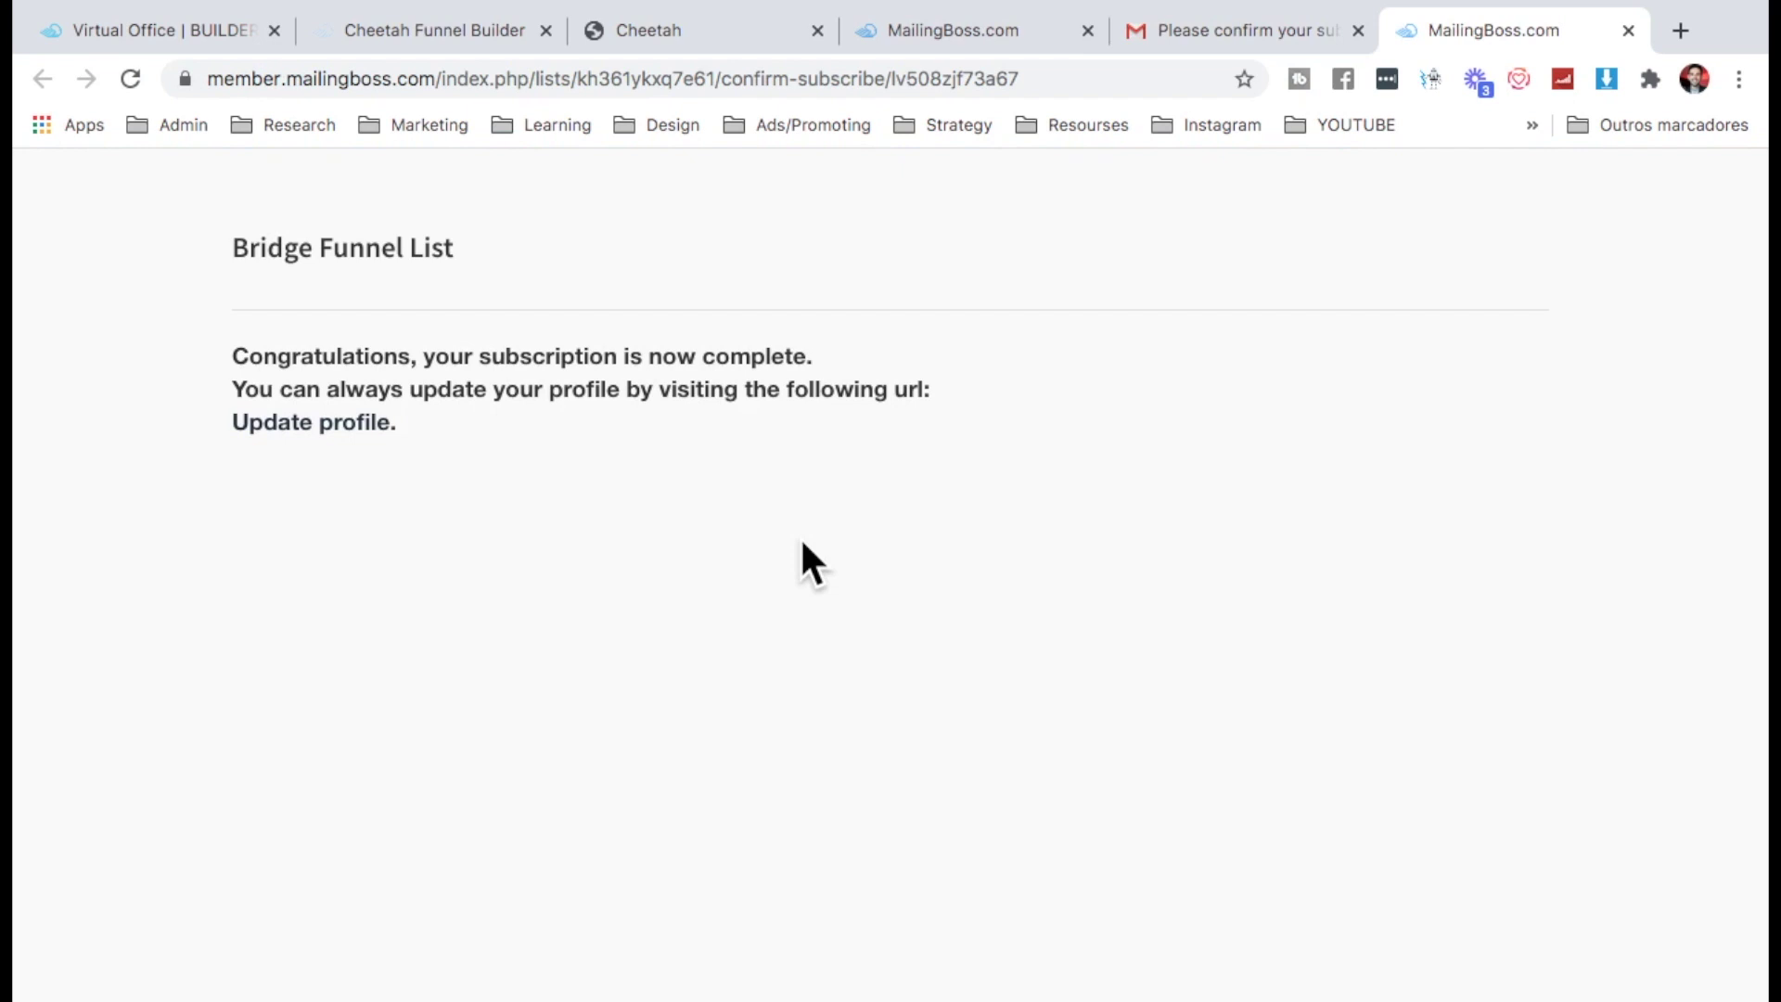
# - Return to the Builderall dashboard to check the Bridge Funnel List in MailingBoss Lists
pyautogui.click(223, 33)
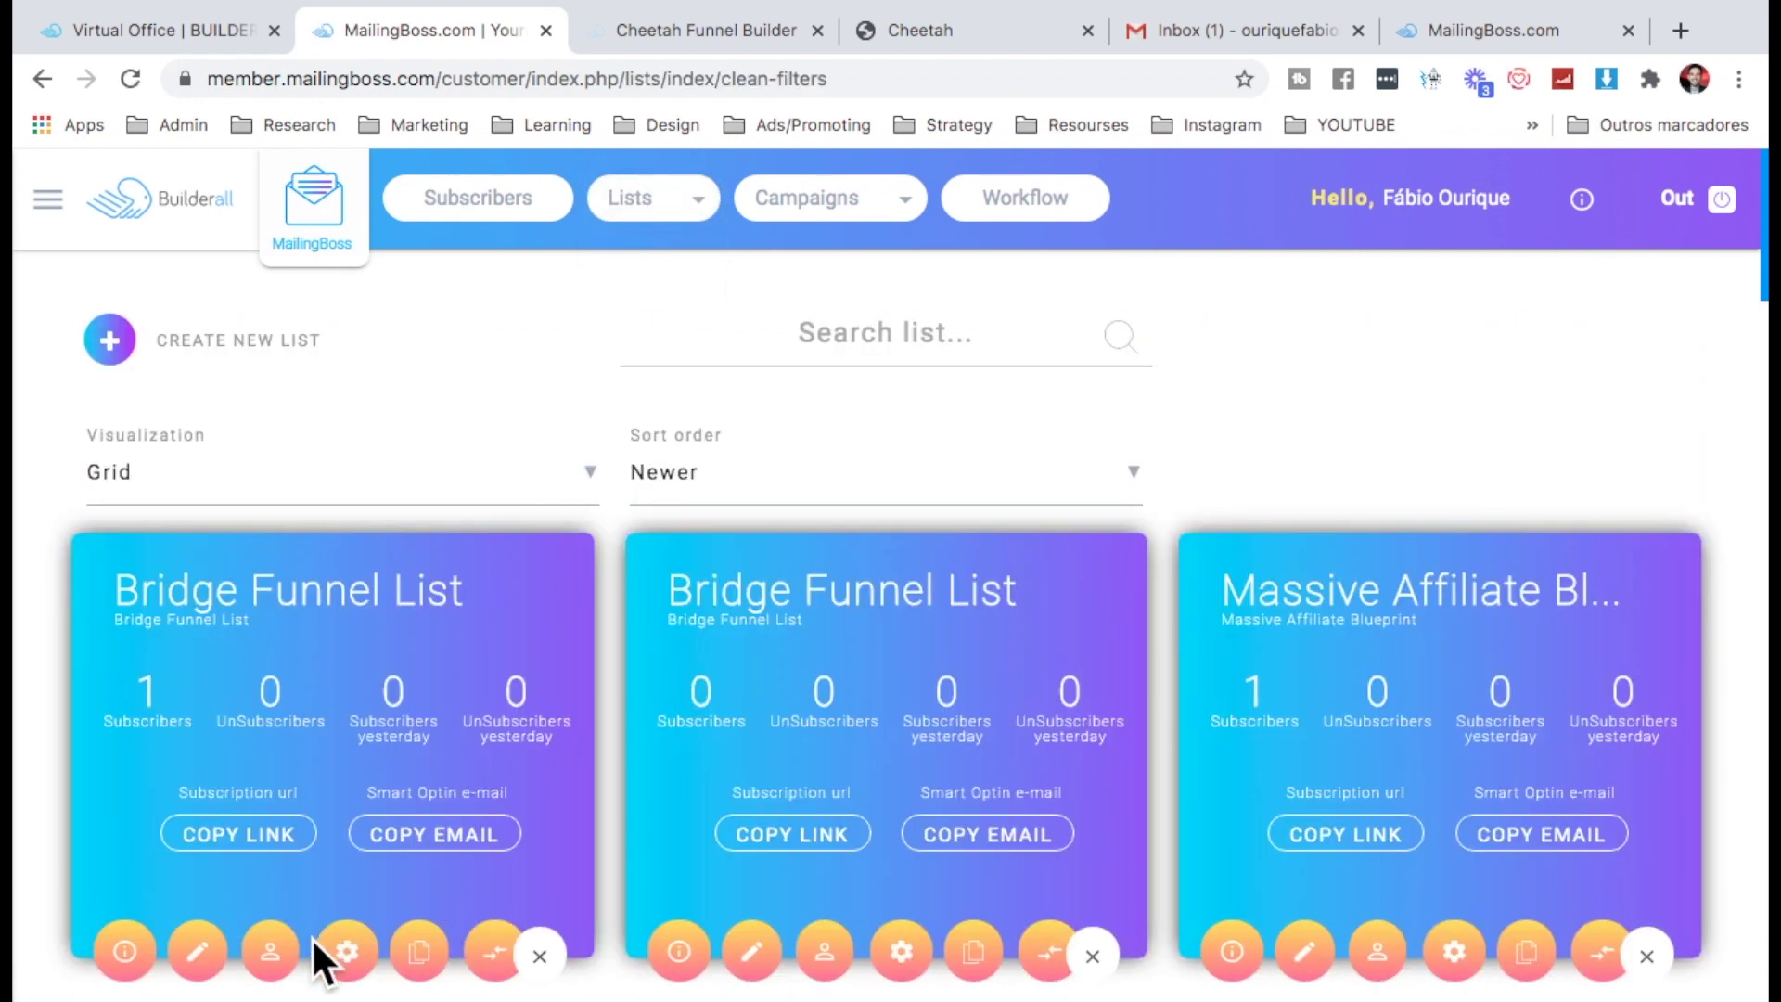
# - Copy the live Bridge Page's web address from the Bridge Funnel 1 pages
pyautogui.click(345, 950)
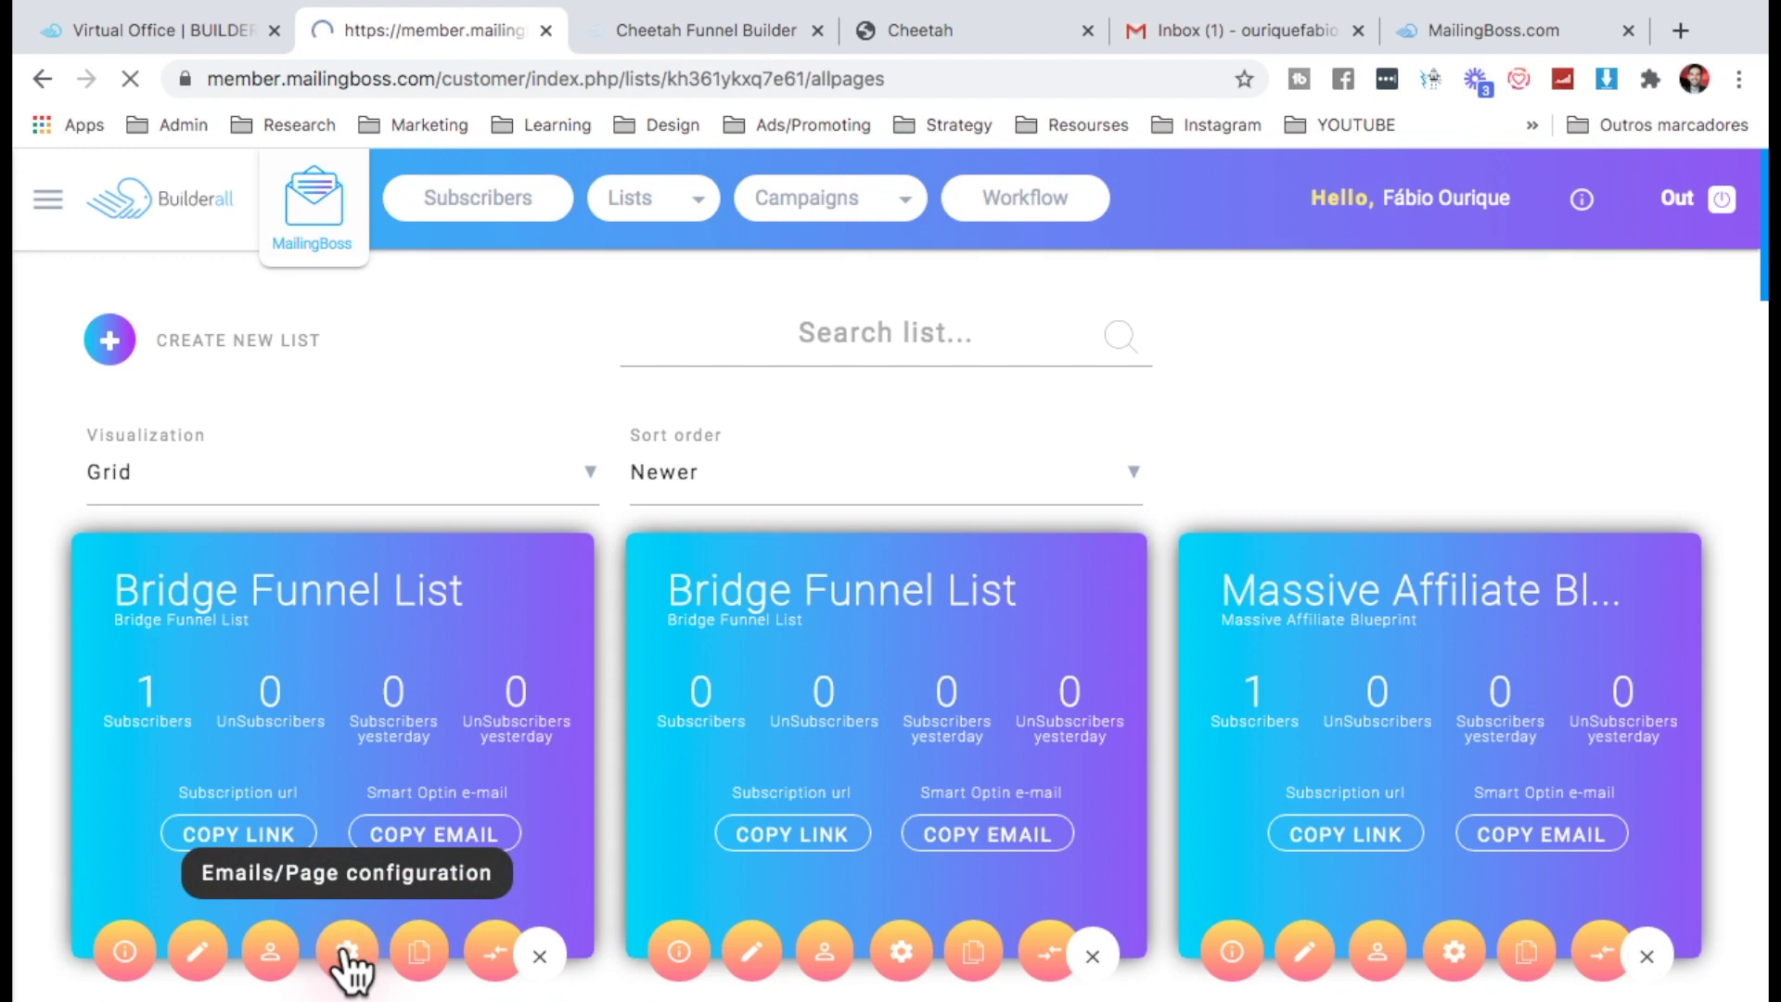
pyautogui.scroll(-1, 580, 807)
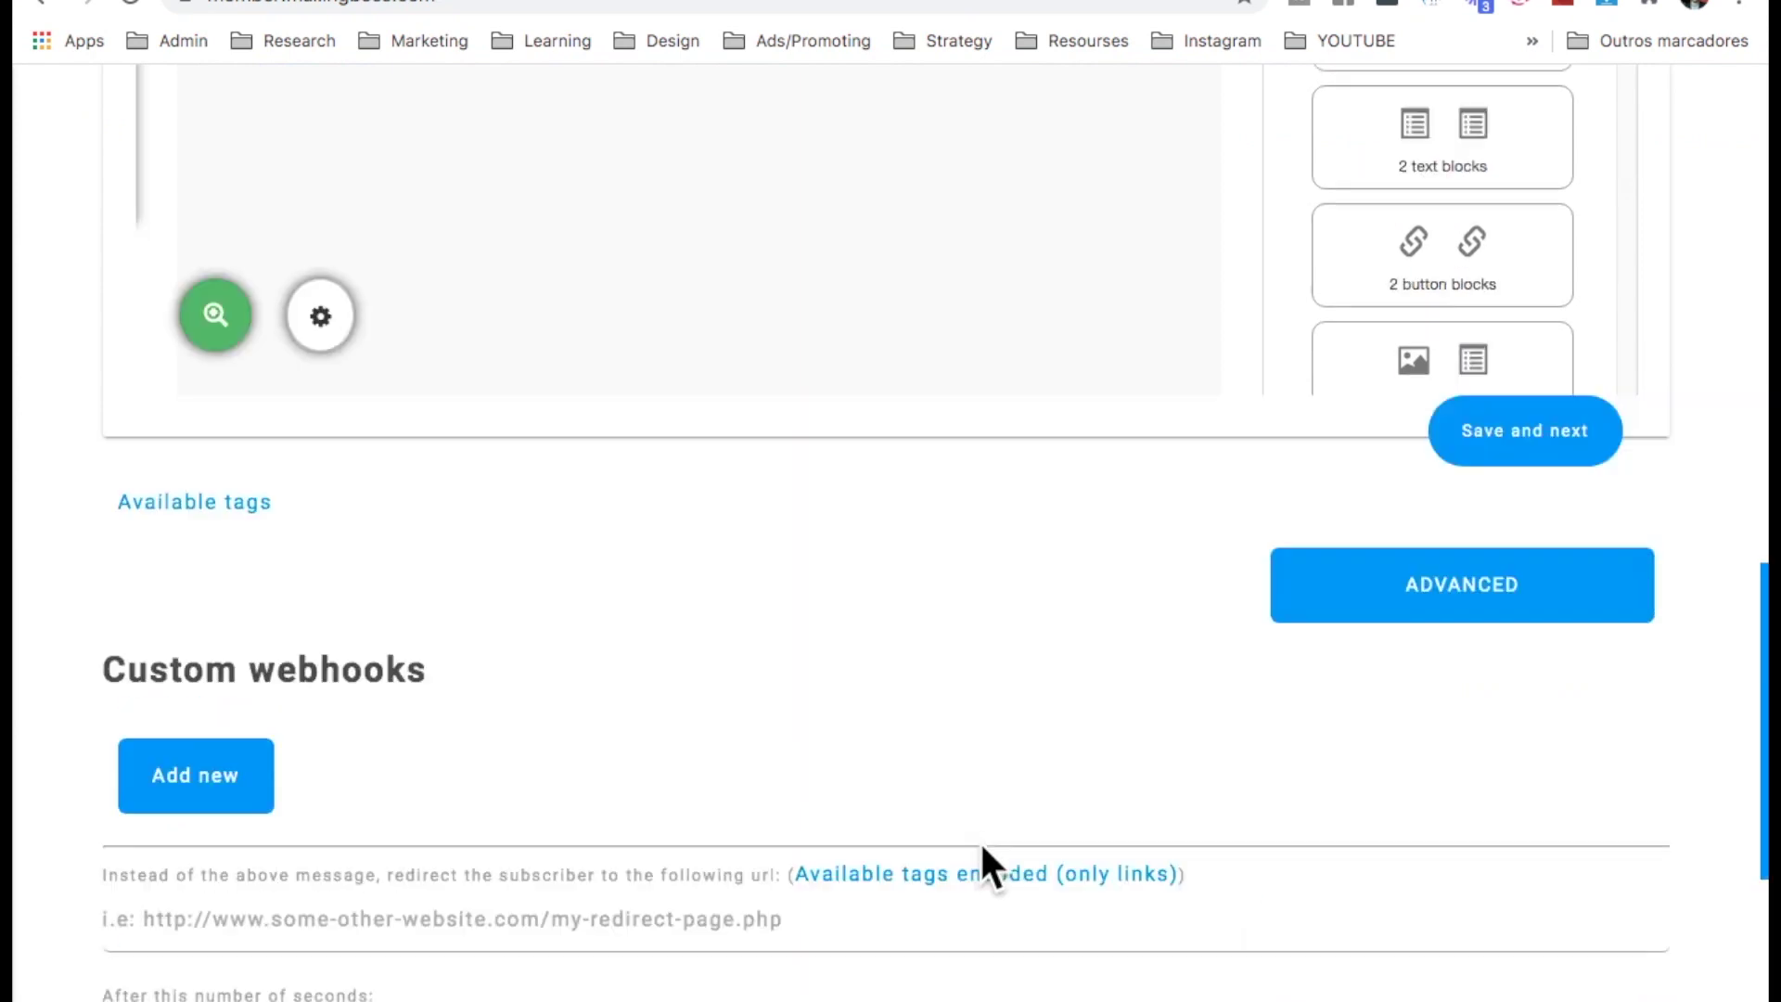
pyautogui.scroll(-4, 979, 841)
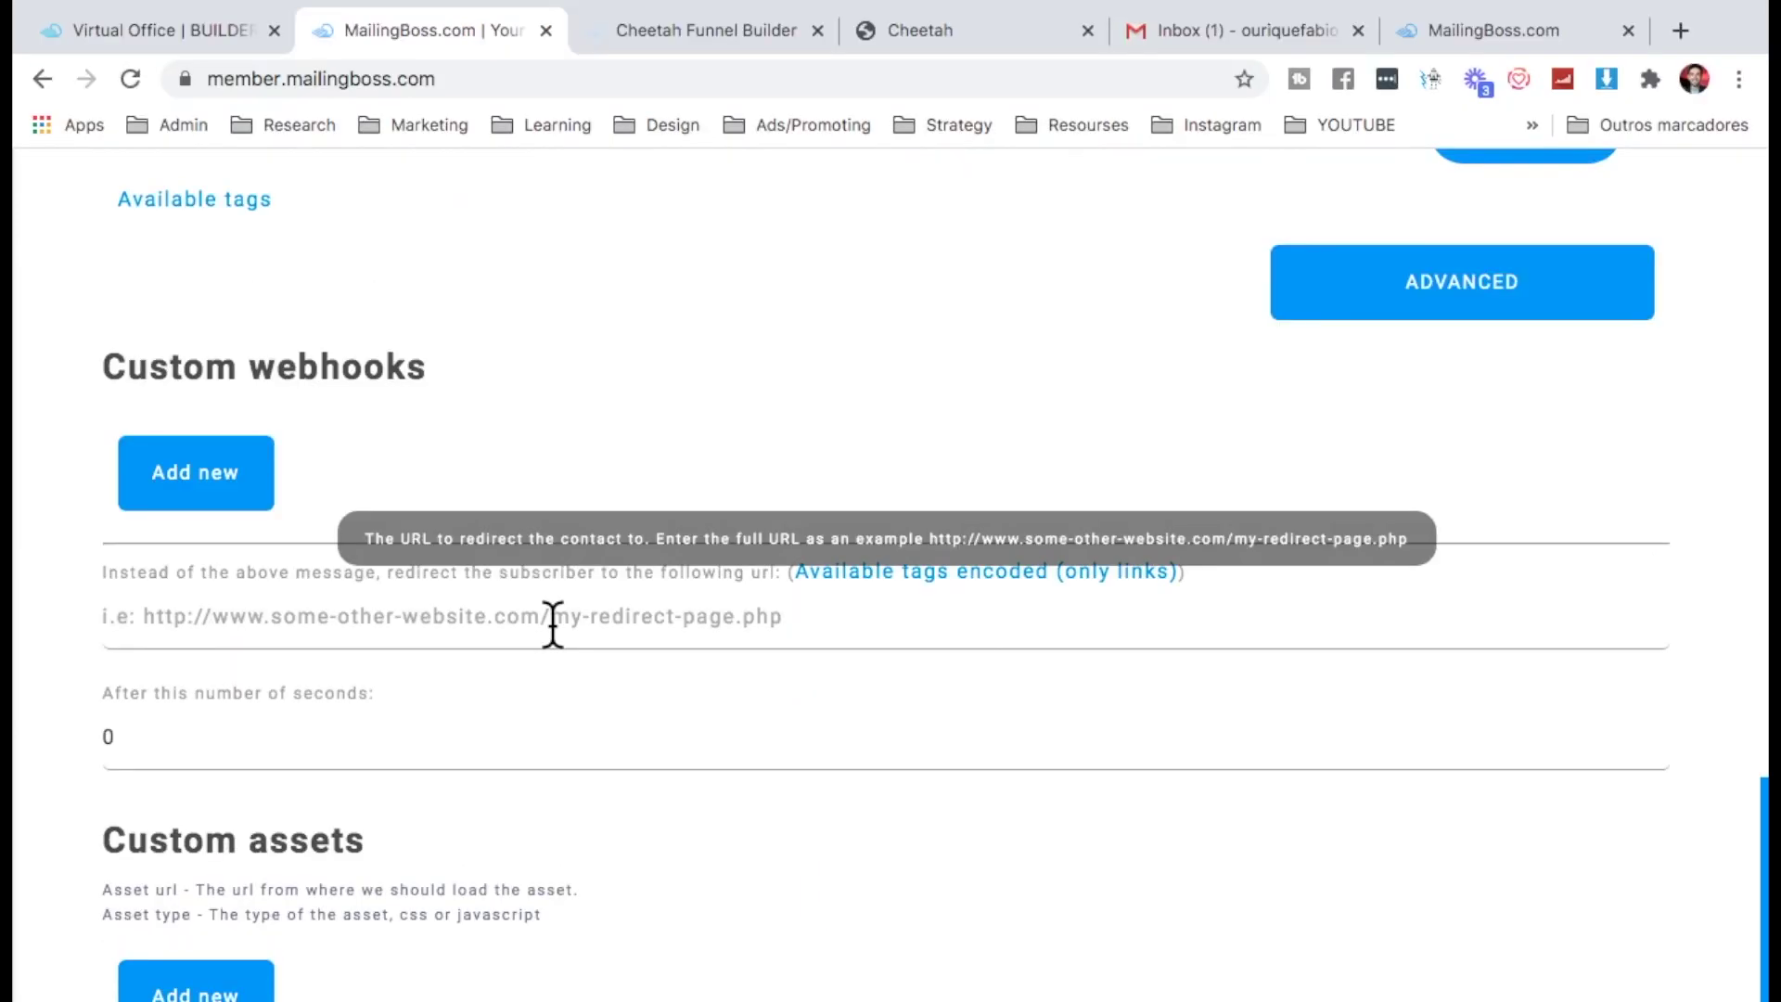
pyautogui.click(965, 38)
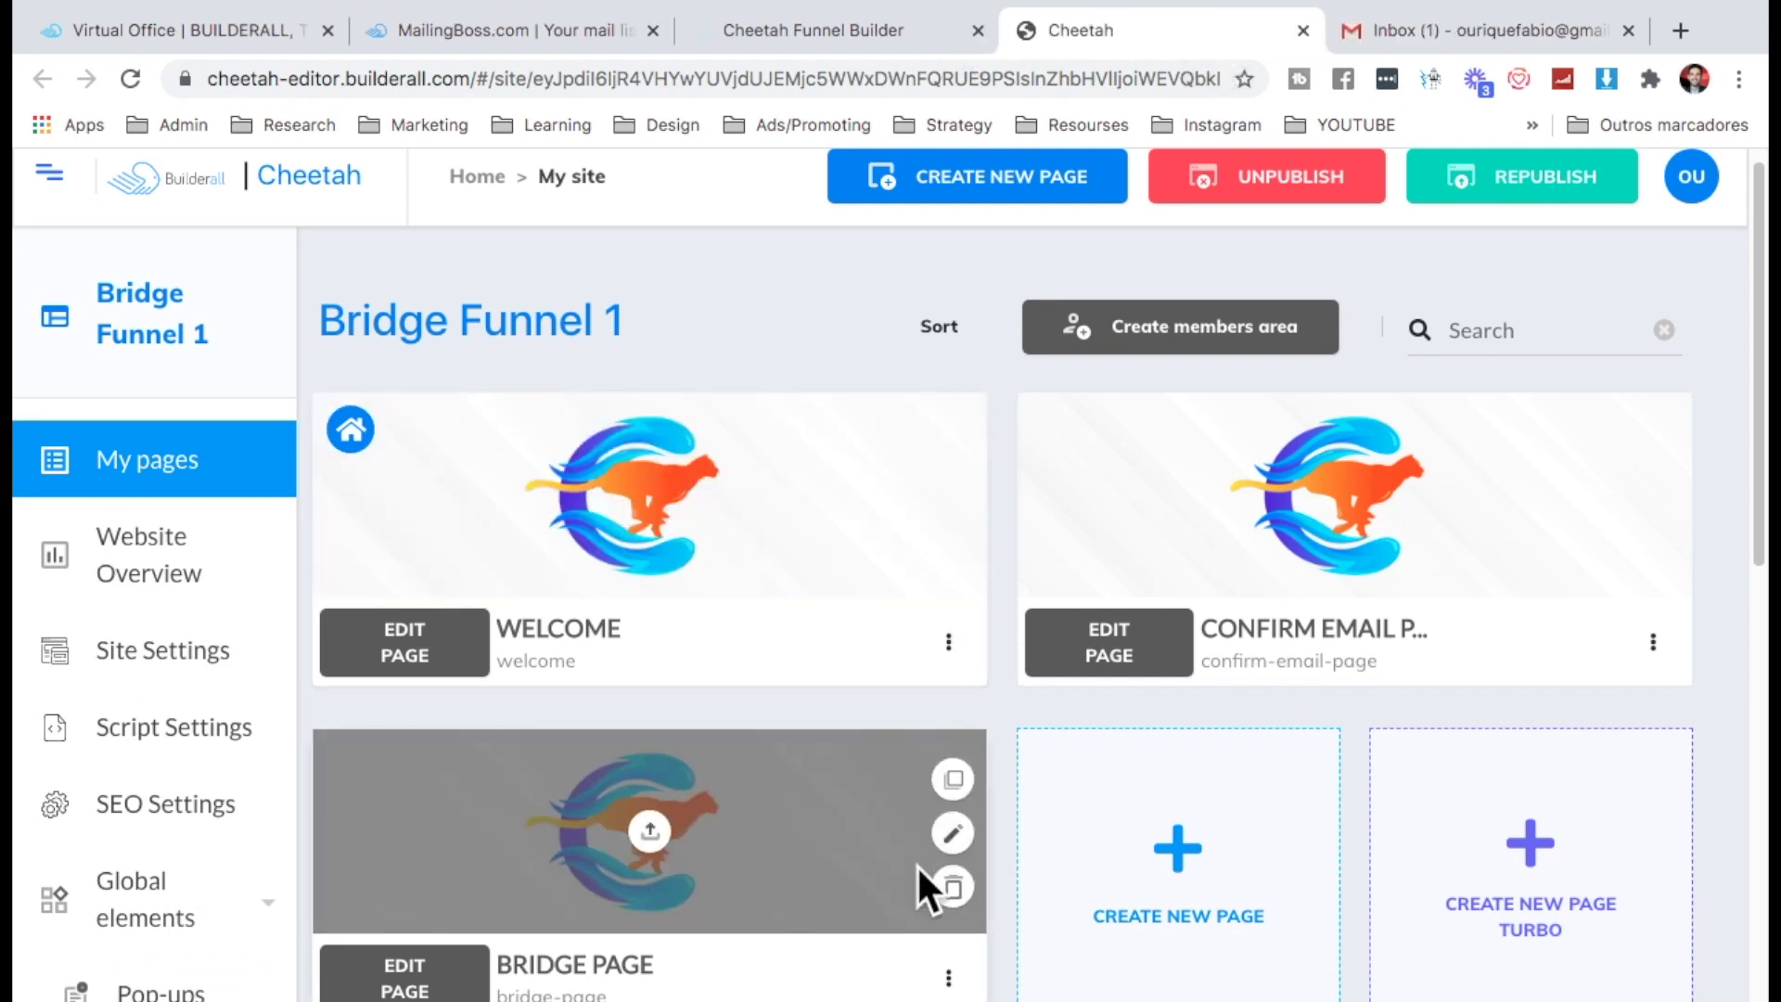
pyautogui.click(947, 979)
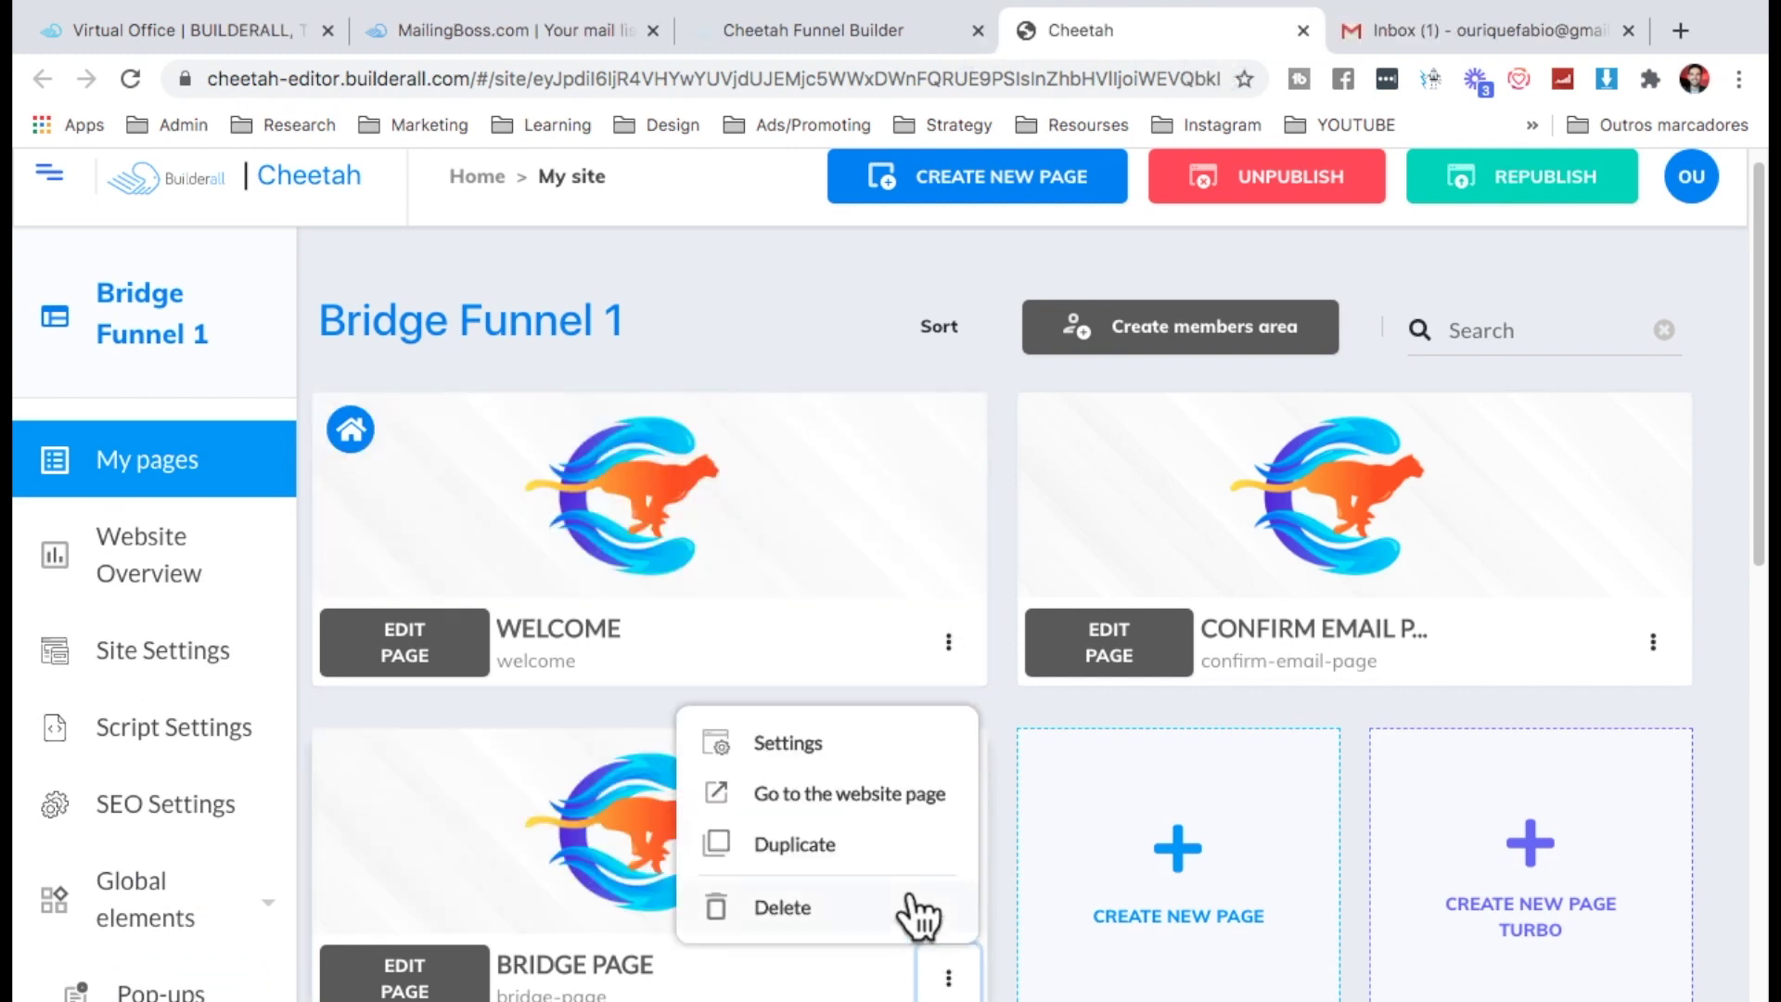
pyautogui.click(881, 789)
pyautogui.click(788, 93)
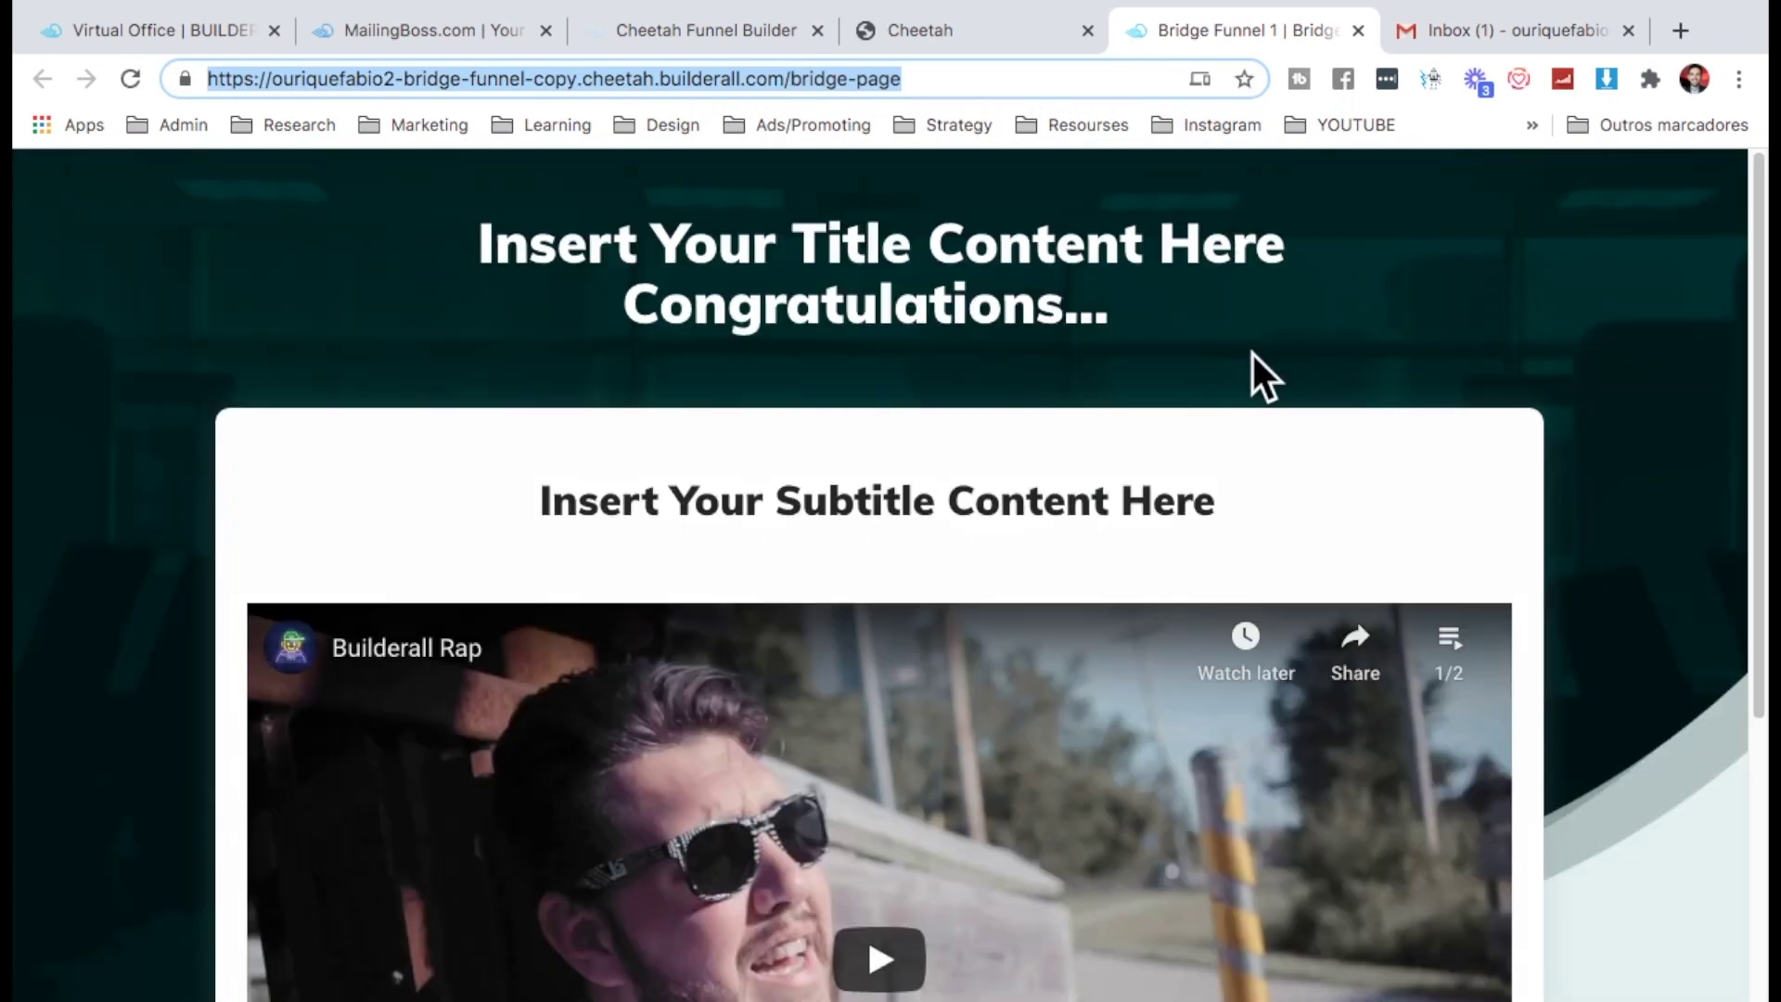
pyautogui.scroll(-3, 1254, 355)
pyautogui.hotkey('ctrl', 'w')
# - Paste the bridge page address as the Subscription confirmed redirect URL and save
pyautogui.click(405, 844)
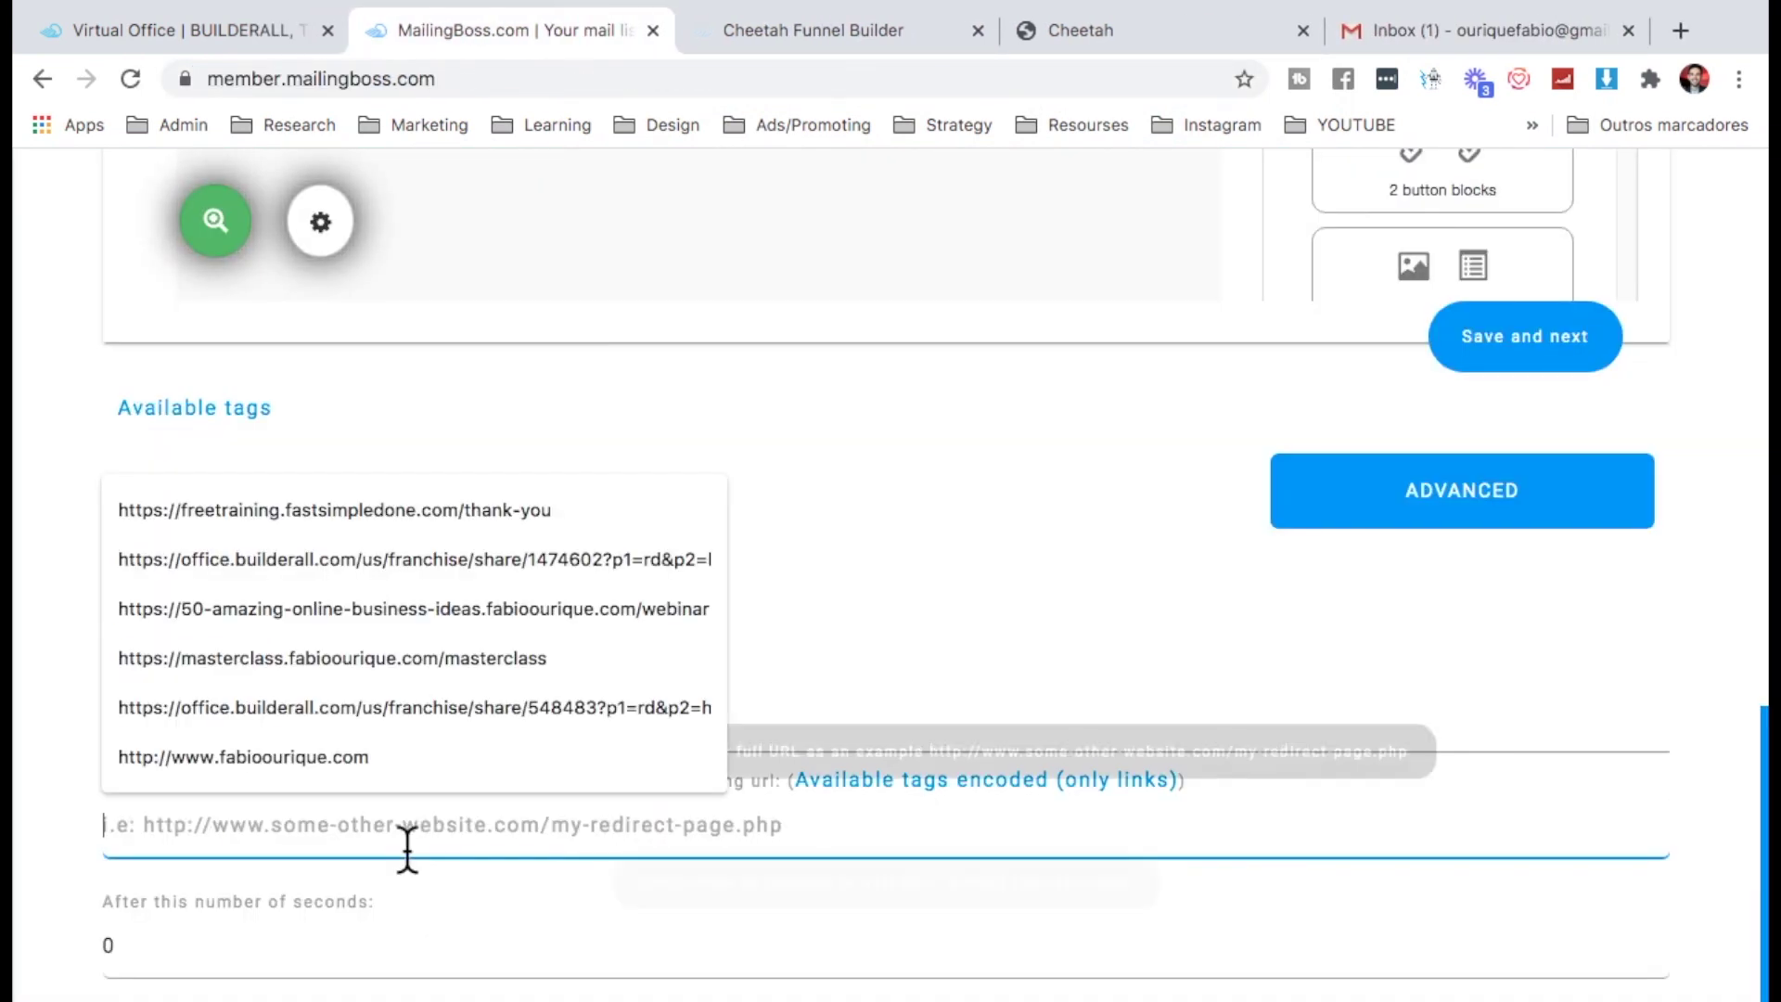
pyautogui.write('https://ouriquefabio2-bridge-funnel-copy.cheetah.builderall.com/bridge-page')
pyautogui.scroll(-3, 405, 849)
pyautogui.scroll(6, 384, 867)
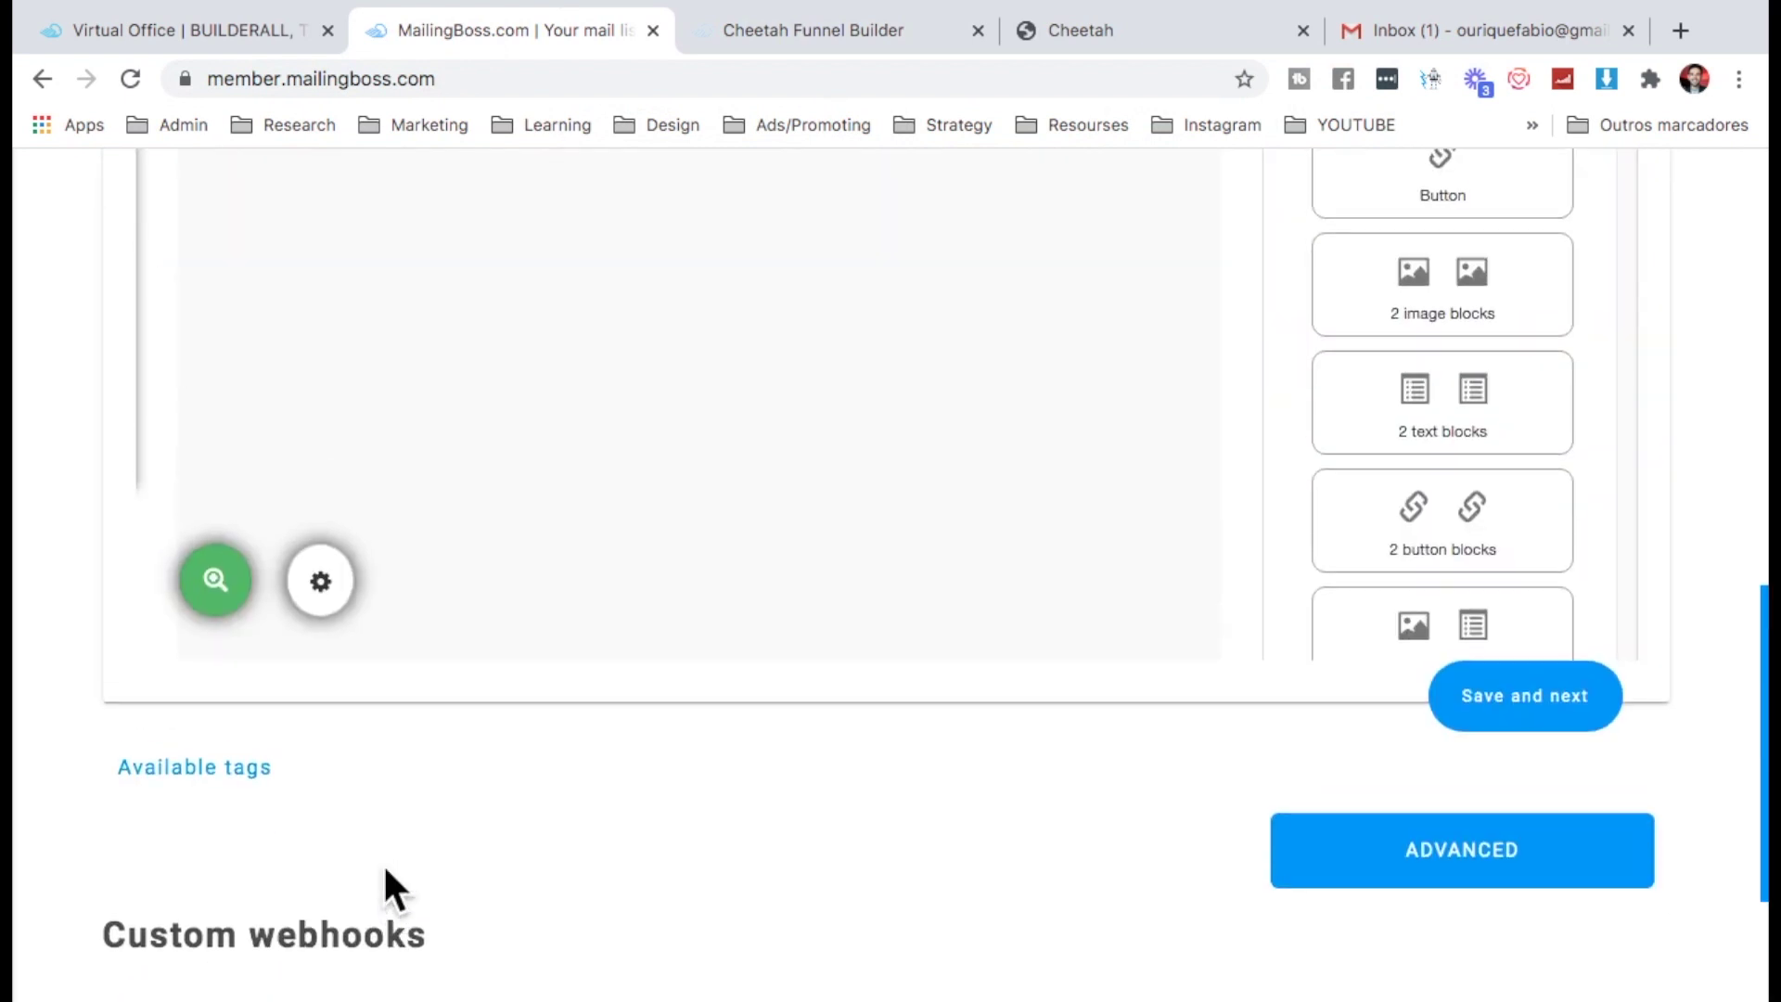
pyautogui.click(1481, 689)
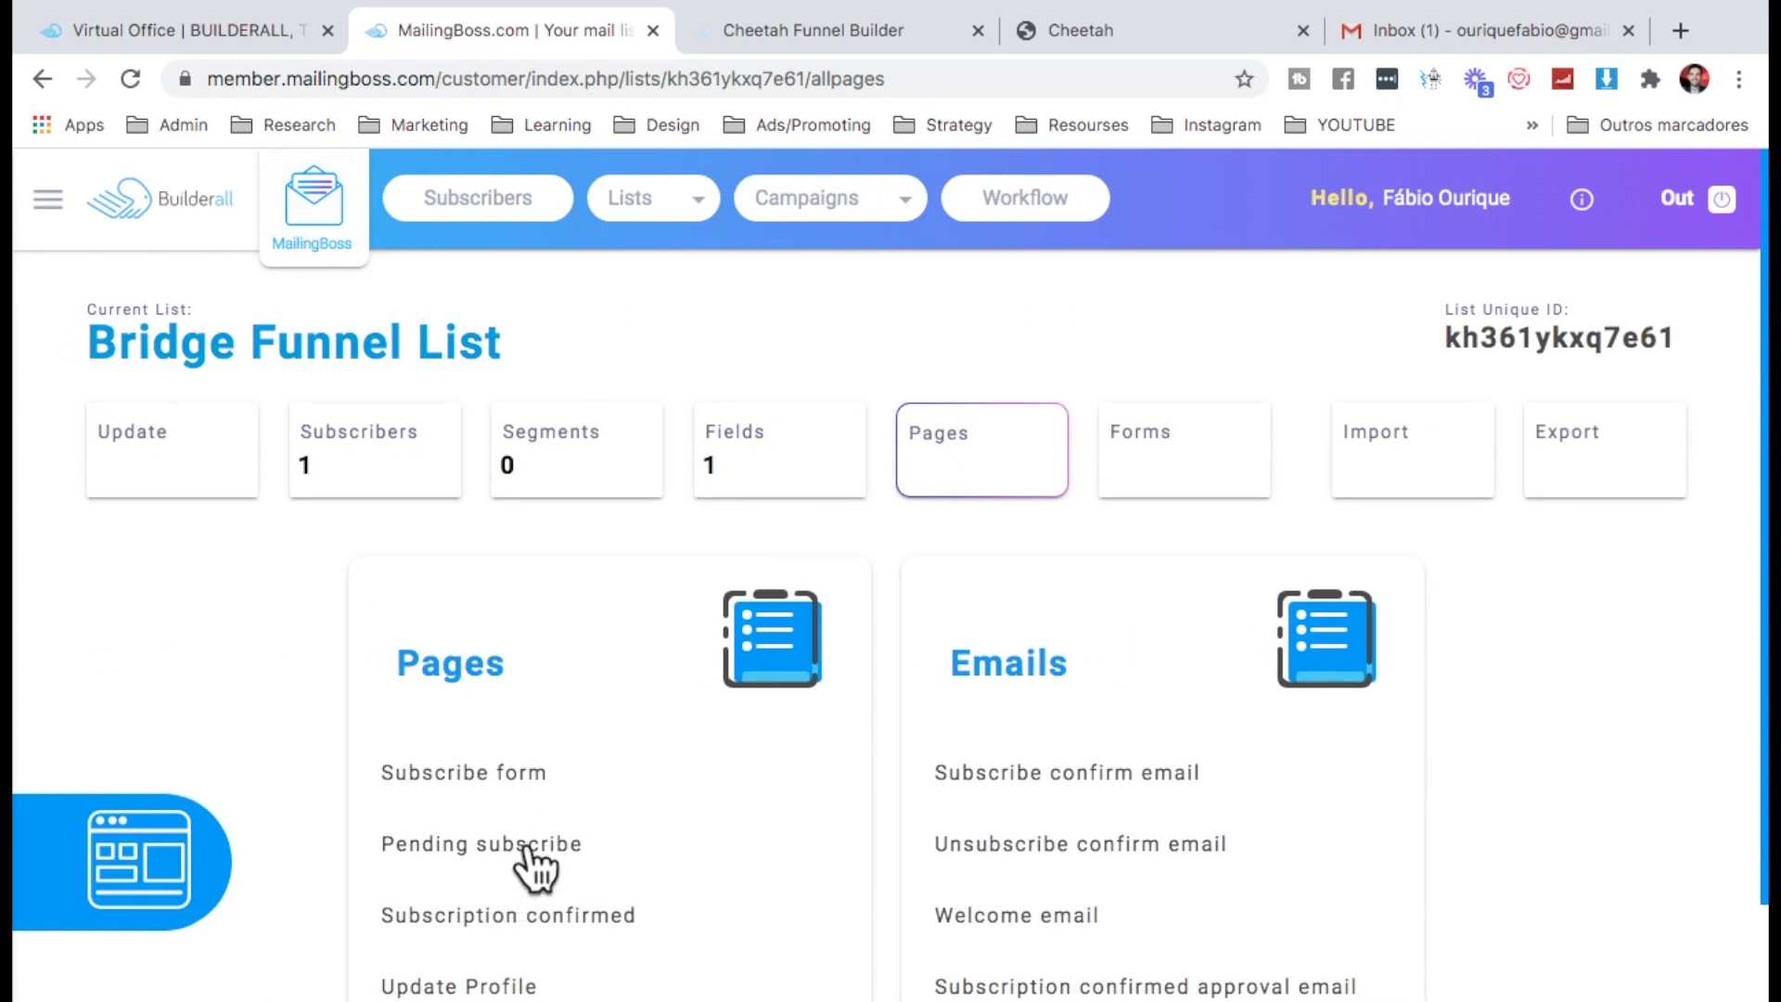
# - Open the Bridge Funnel List's Pending subscribe page settings at the redirect URL field
pyautogui.click(527, 847)
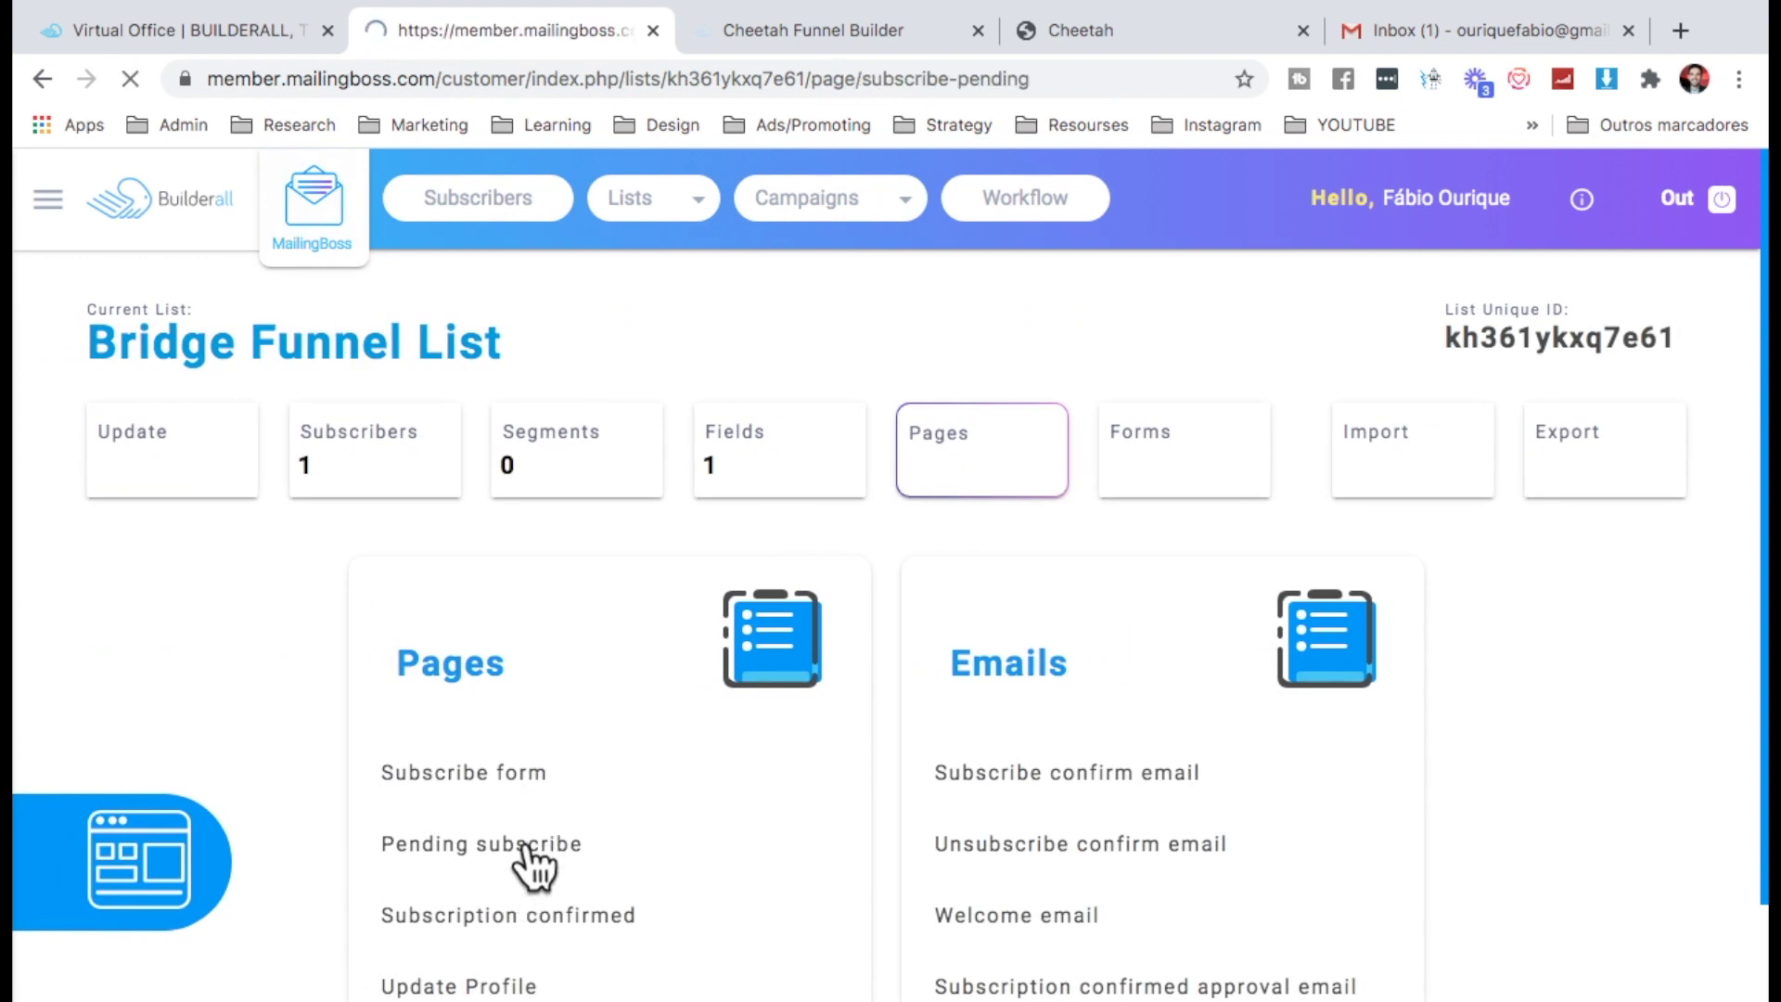
pyautogui.scroll(-8, 534, 867)
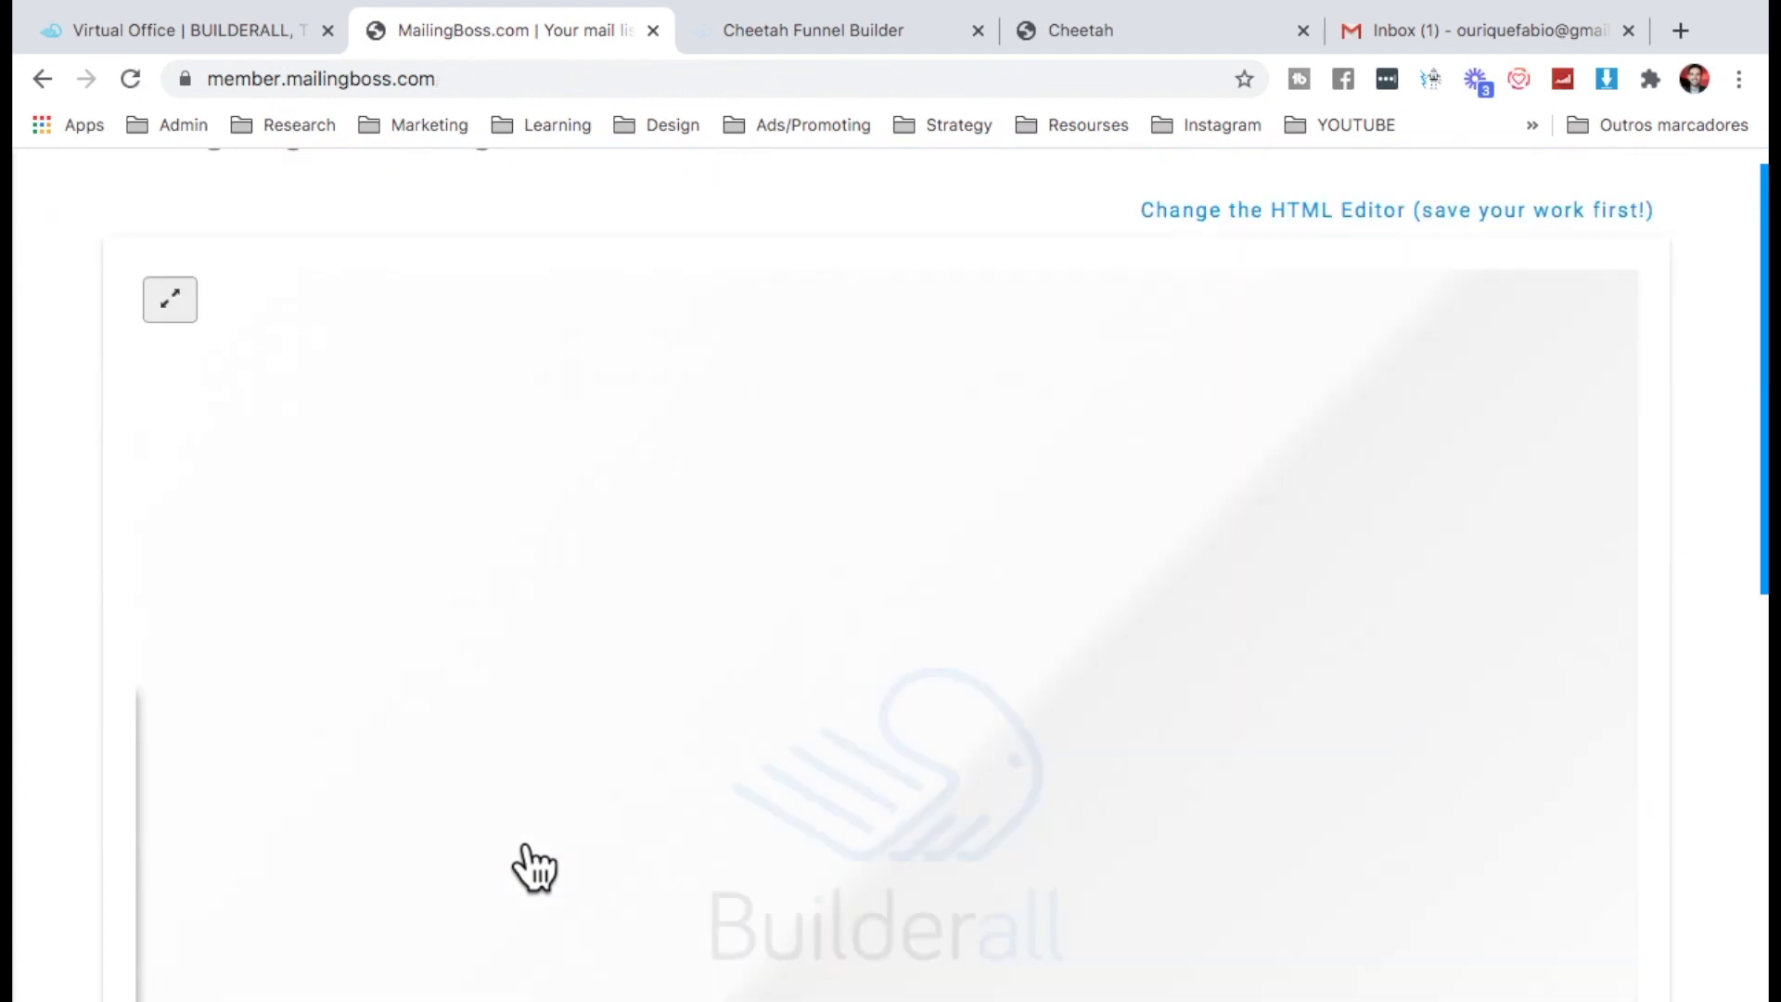
pyautogui.scroll(-2, 531, 781)
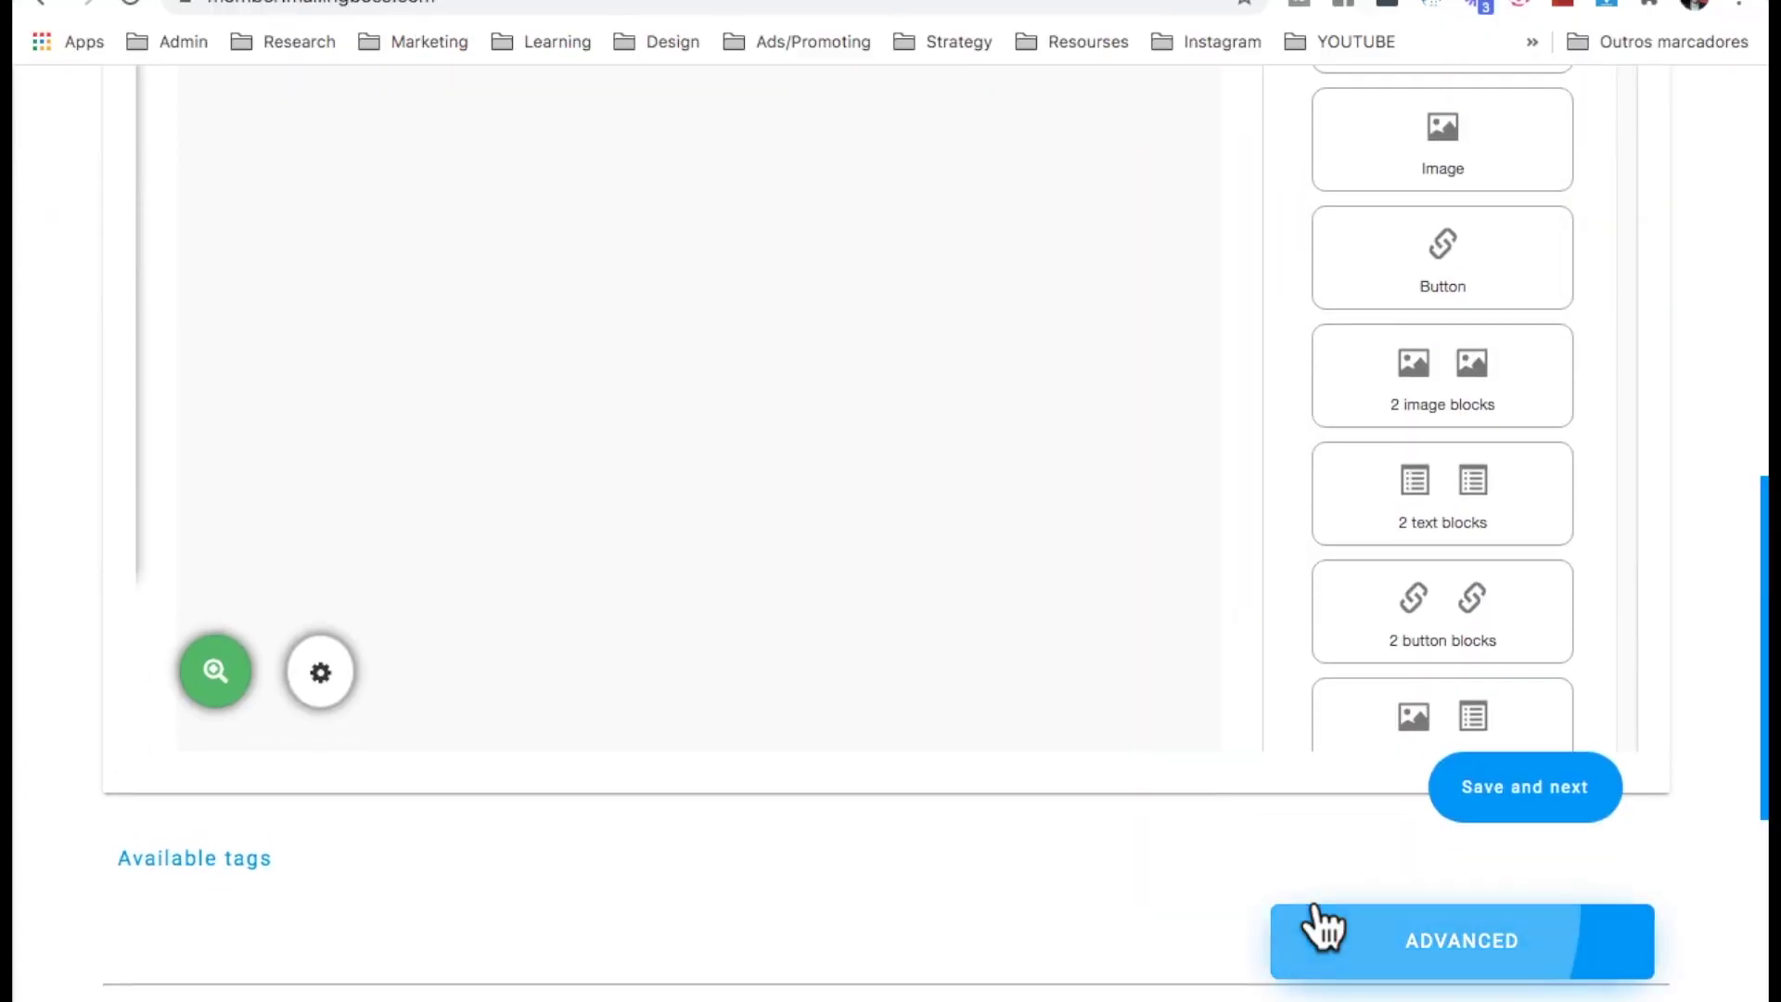
pyautogui.scroll(-5, 1320, 923)
pyautogui.click(801, 628)
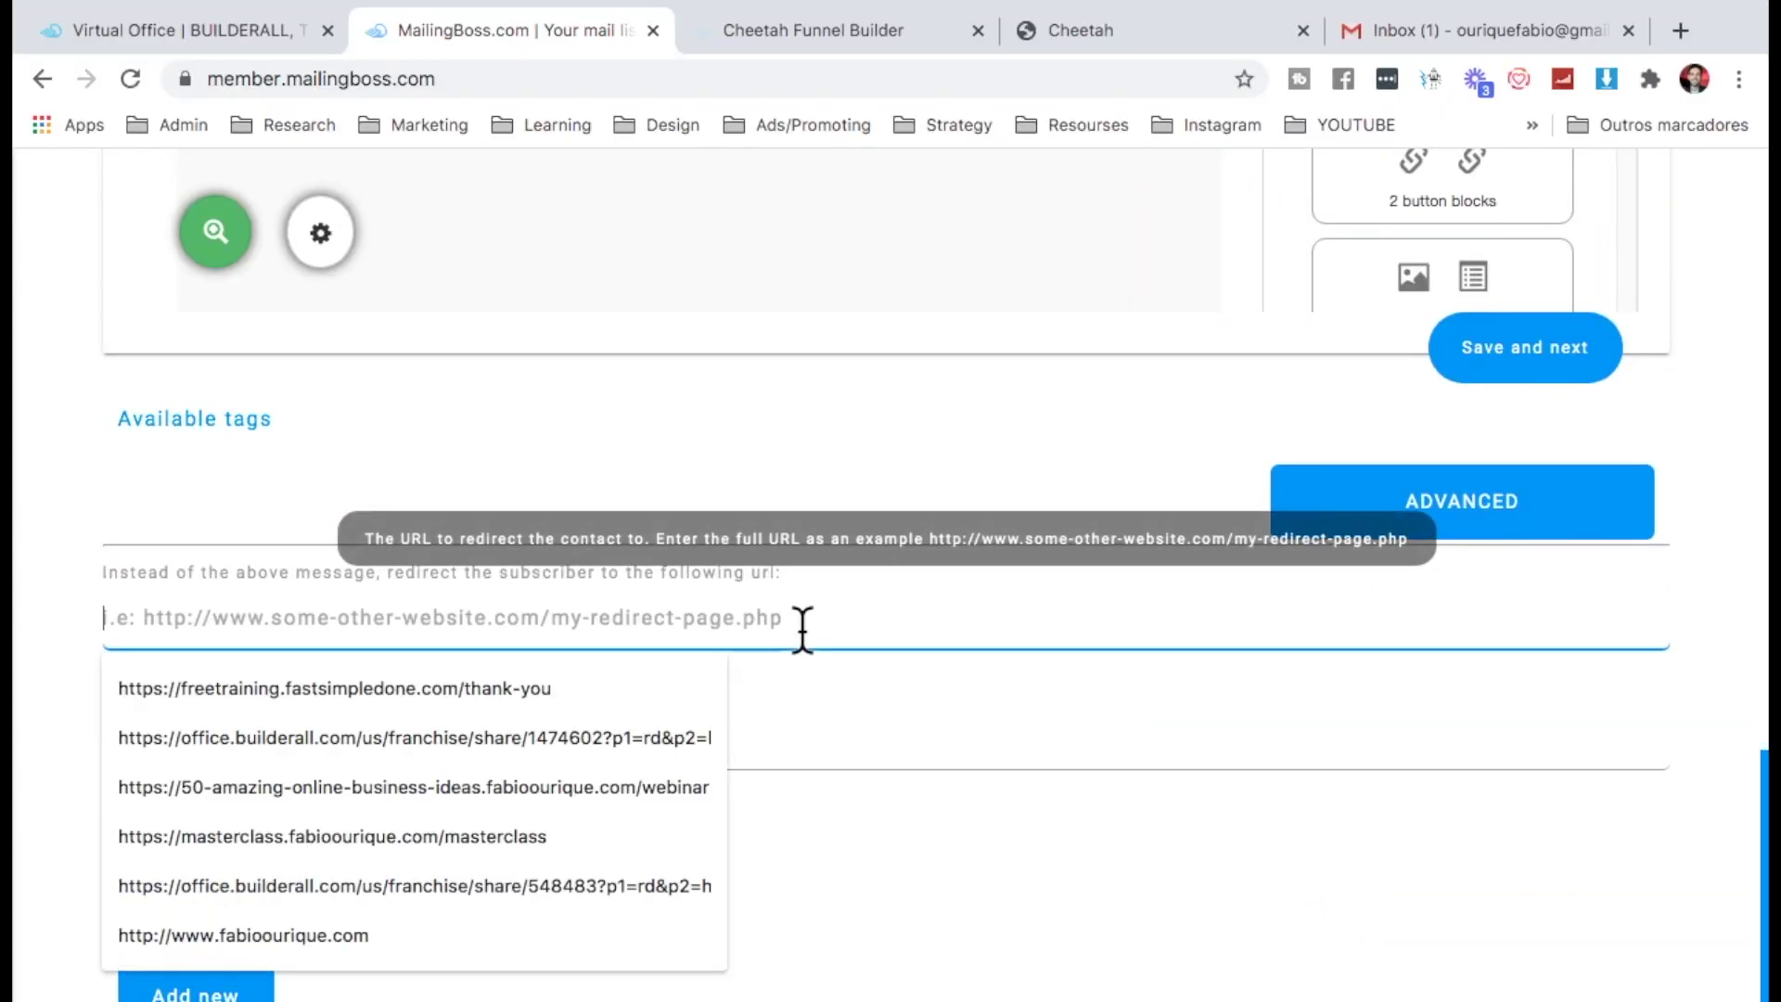
# - Paste the Confirm Email Page address as the Pending subscribe redirect and save
pyautogui.click(1208, 28)
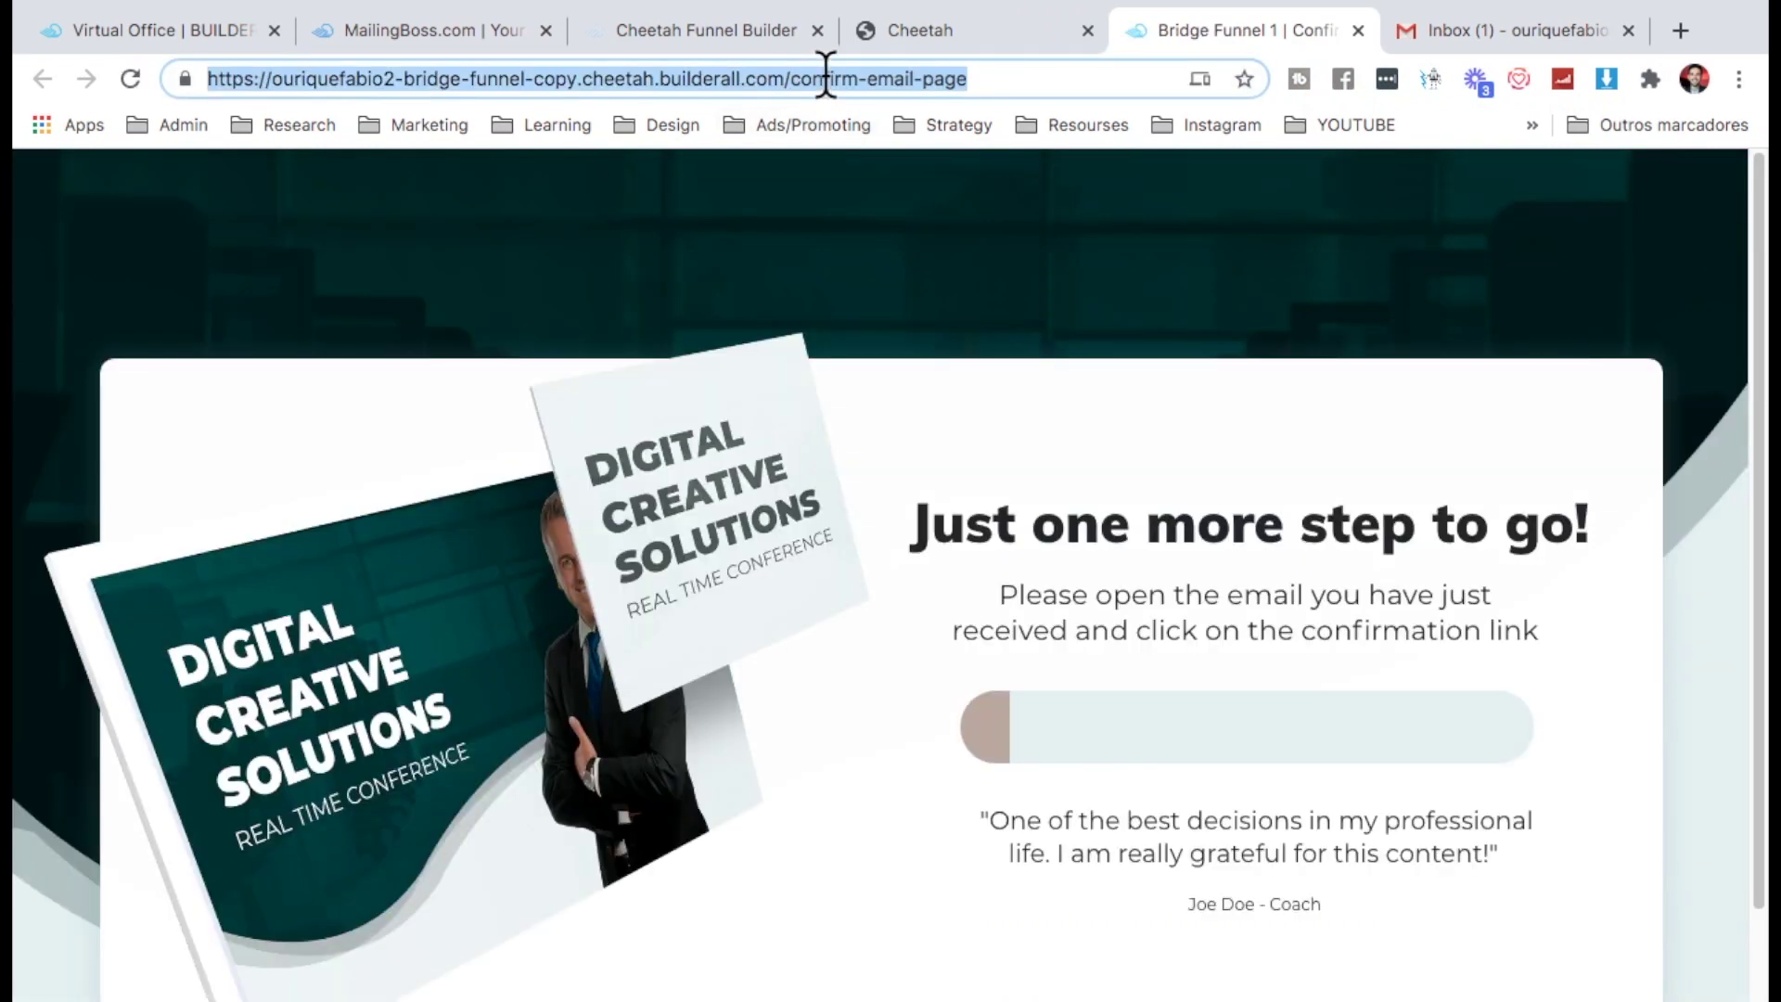
pyautogui.click(1358, 31)
pyautogui.click(422, 46)
pyautogui.click(643, 615)
pyautogui.write('https://ouriquefabio2-bridge-funnel-copy.cheetah.builderall.com/confirm-email-page')
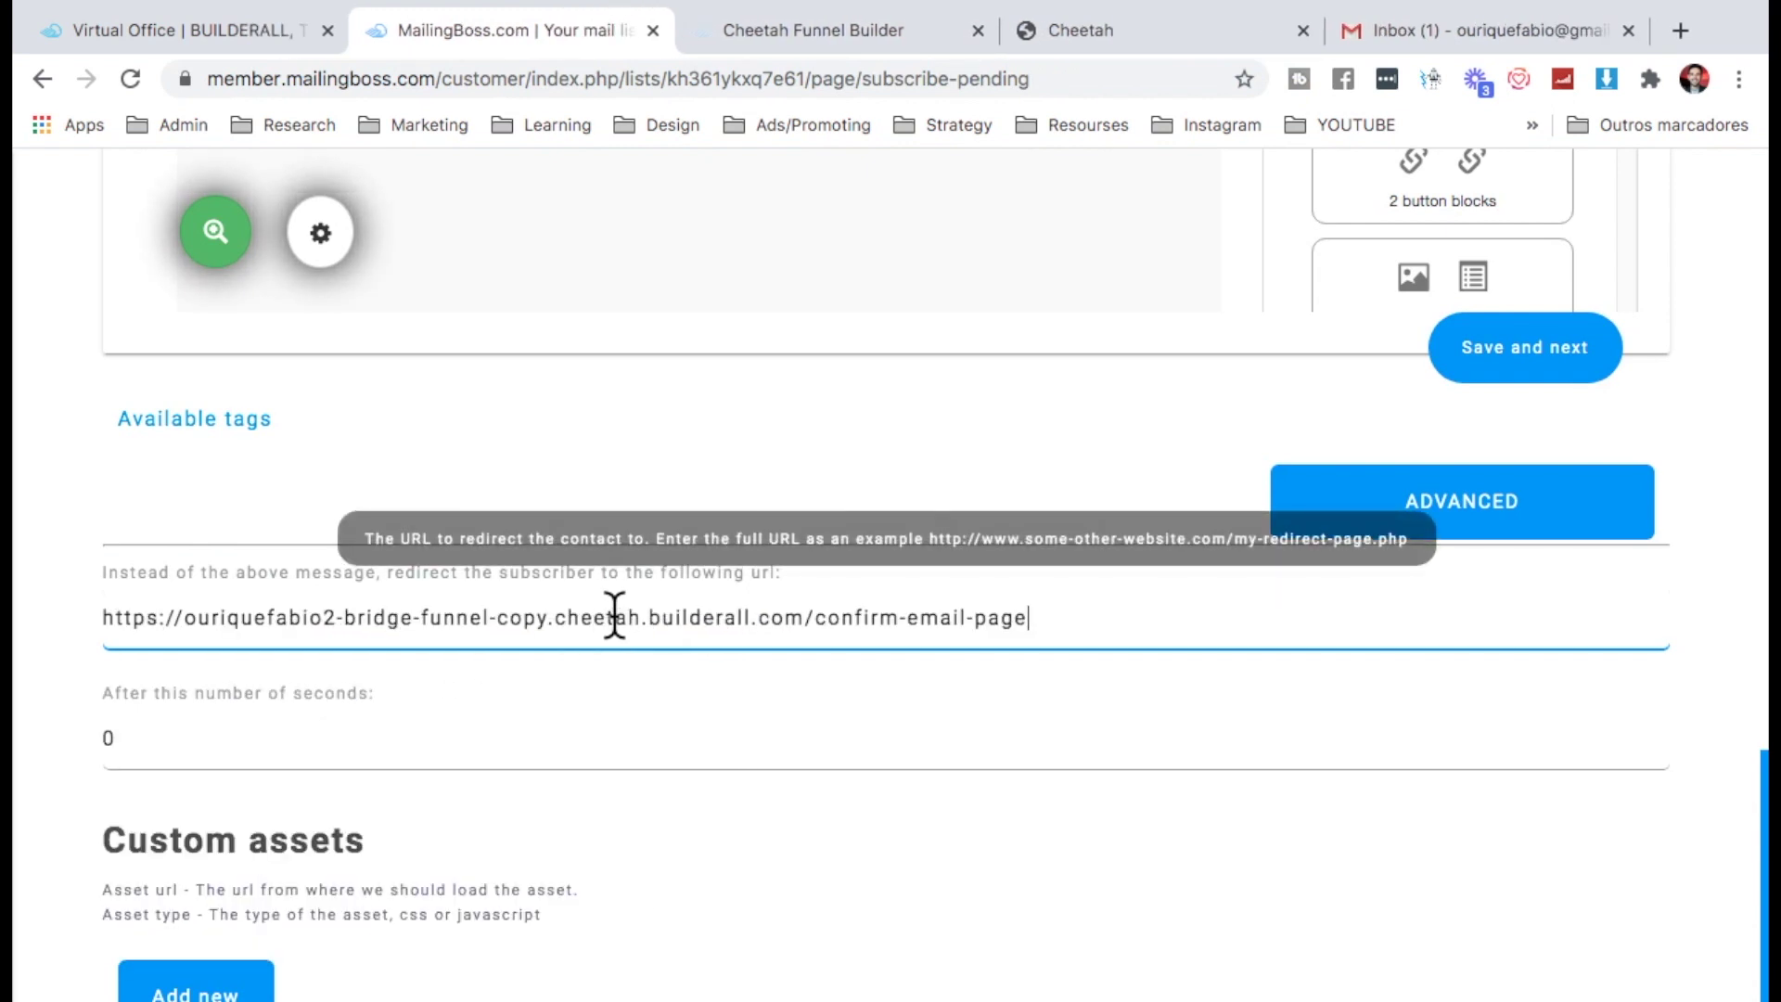
pyautogui.scroll(2, 617, 630)
pyautogui.scroll(2, 615, 619)
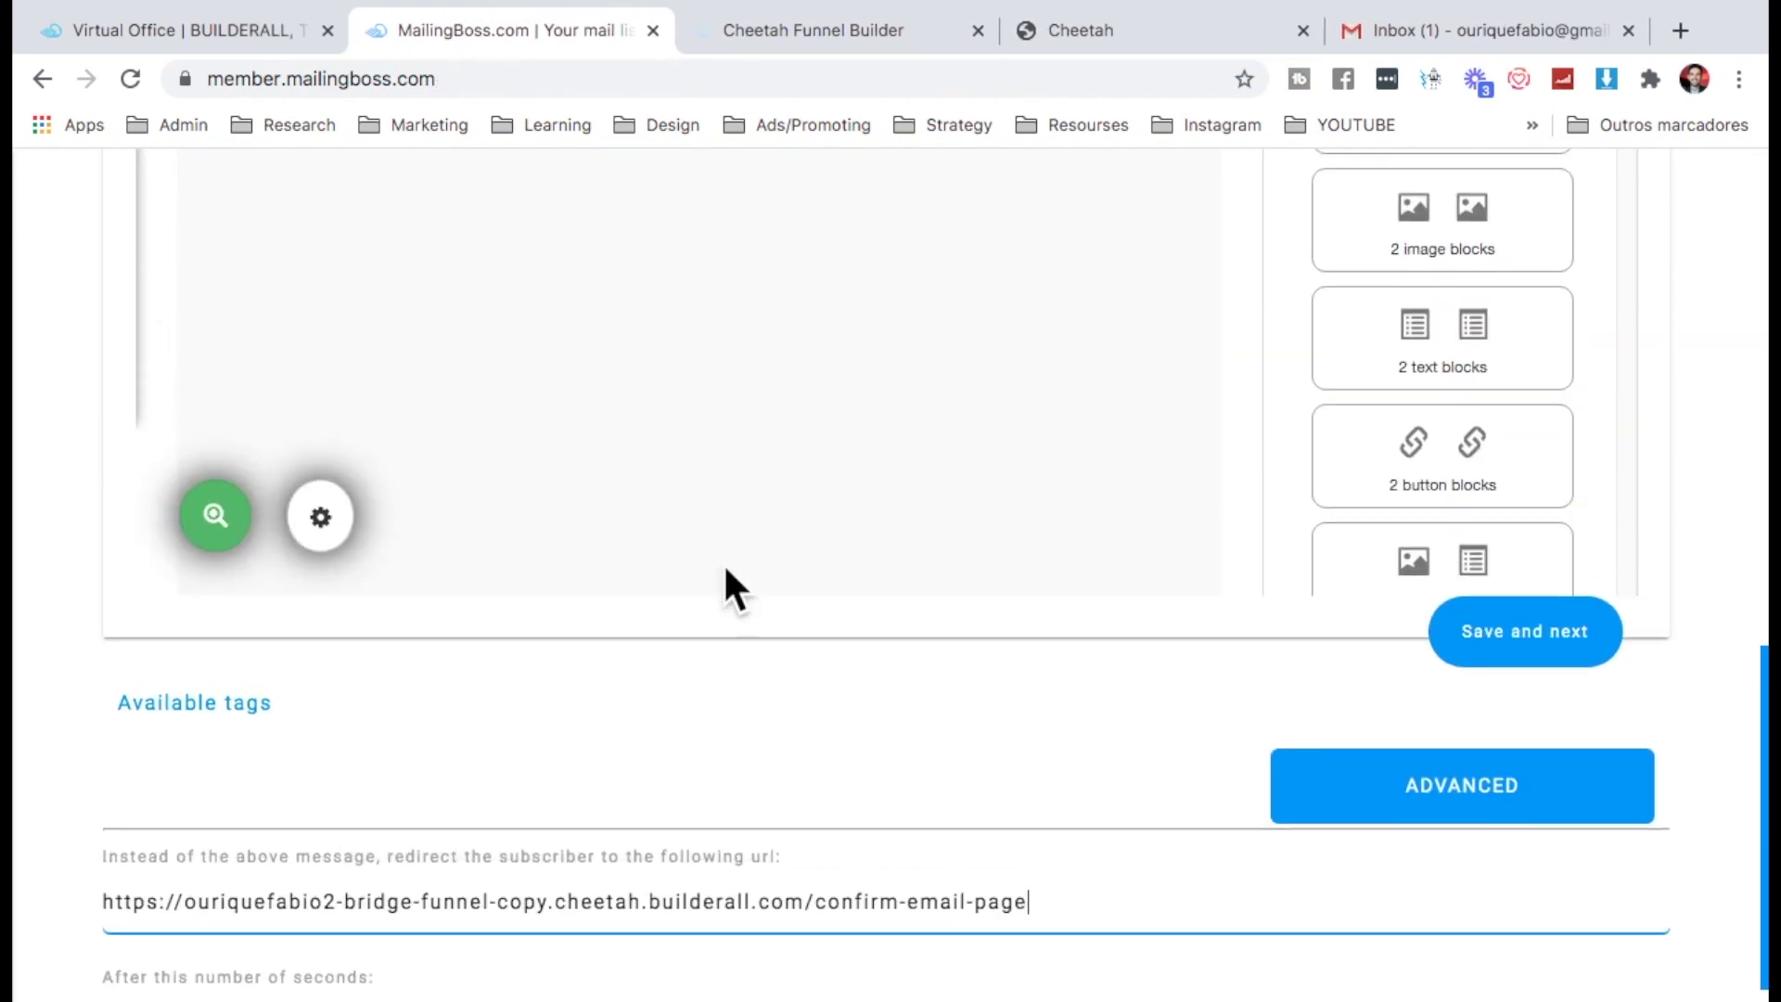
pyautogui.click(1487, 639)
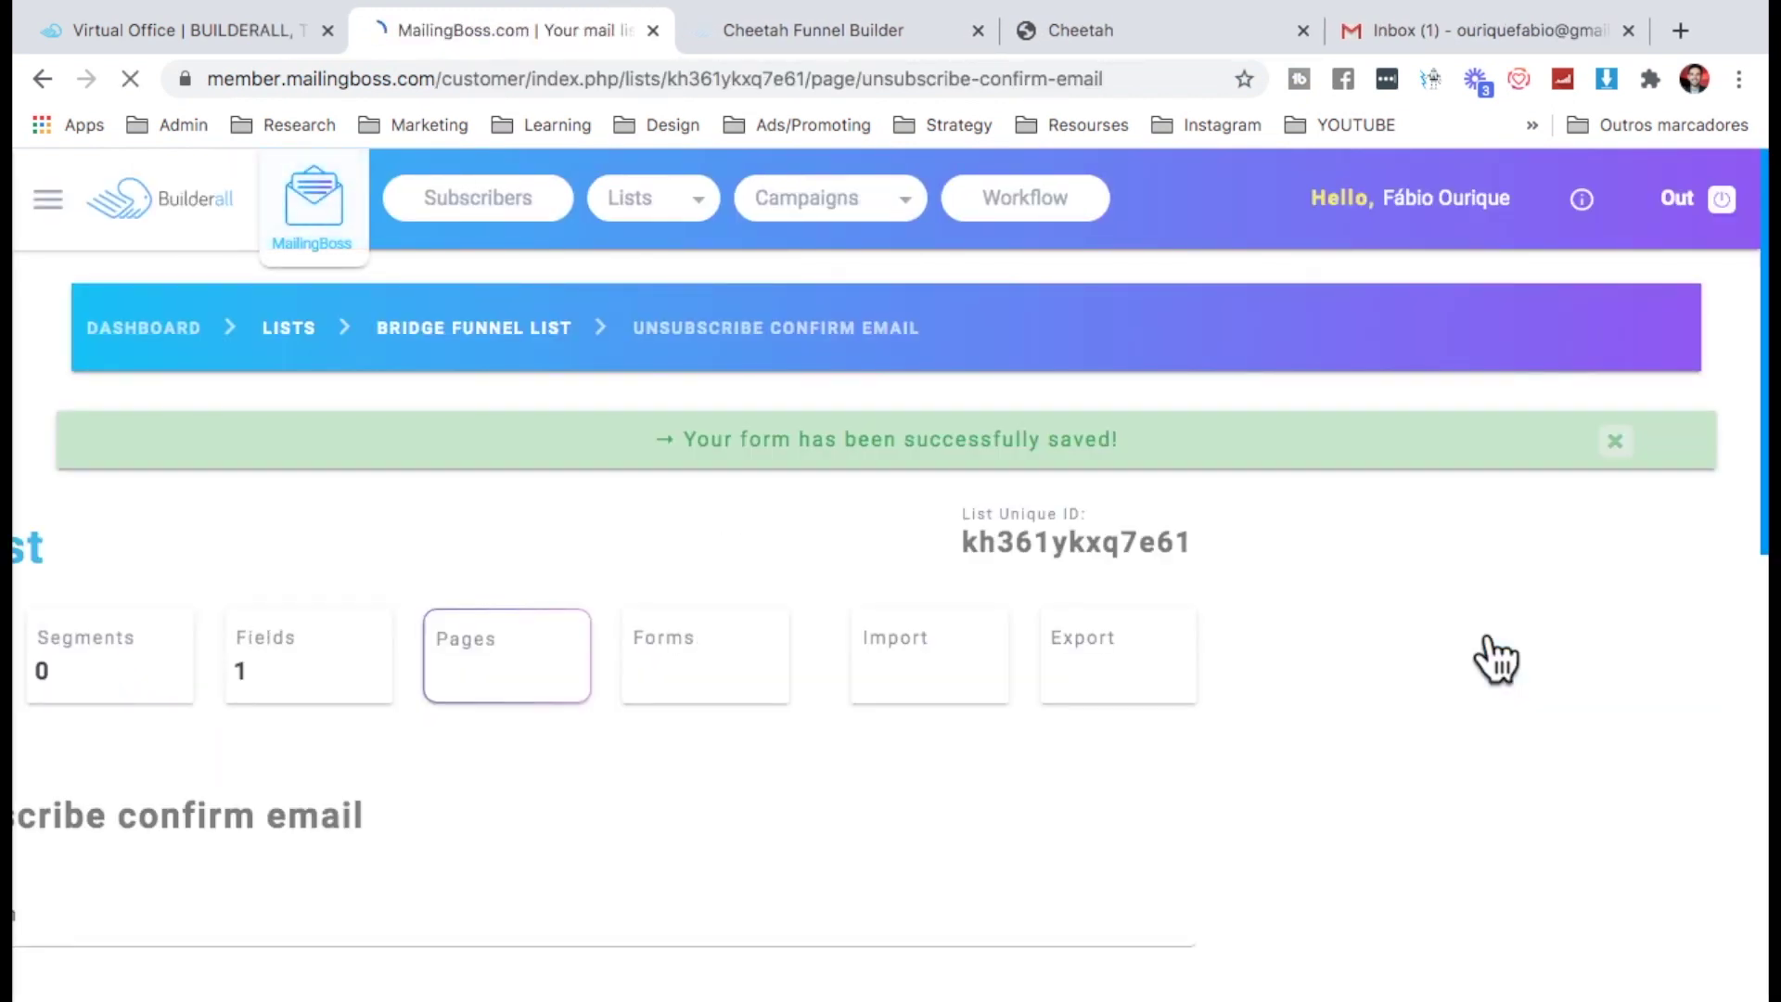
pyautogui.hotkey('ctrl', '4')
# - Open the live WELCOME page in a new tab, ready for a test signup
pyautogui.click(950, 645)
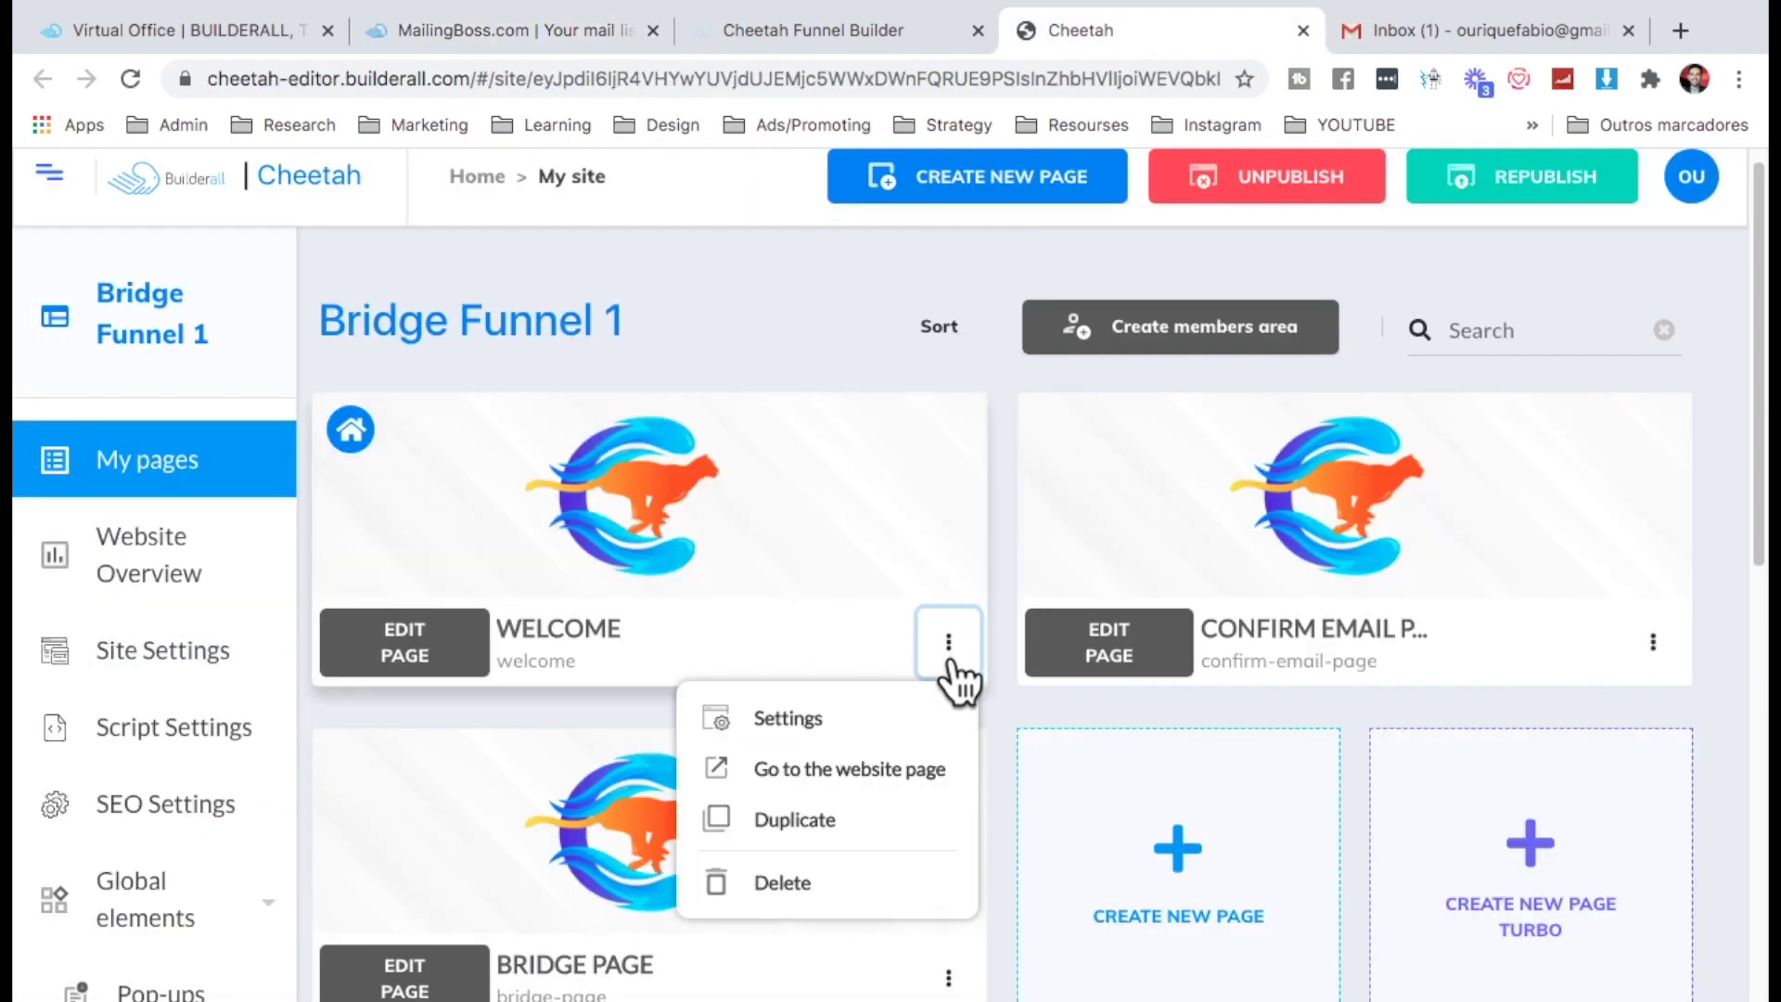
pyautogui.click(914, 770)
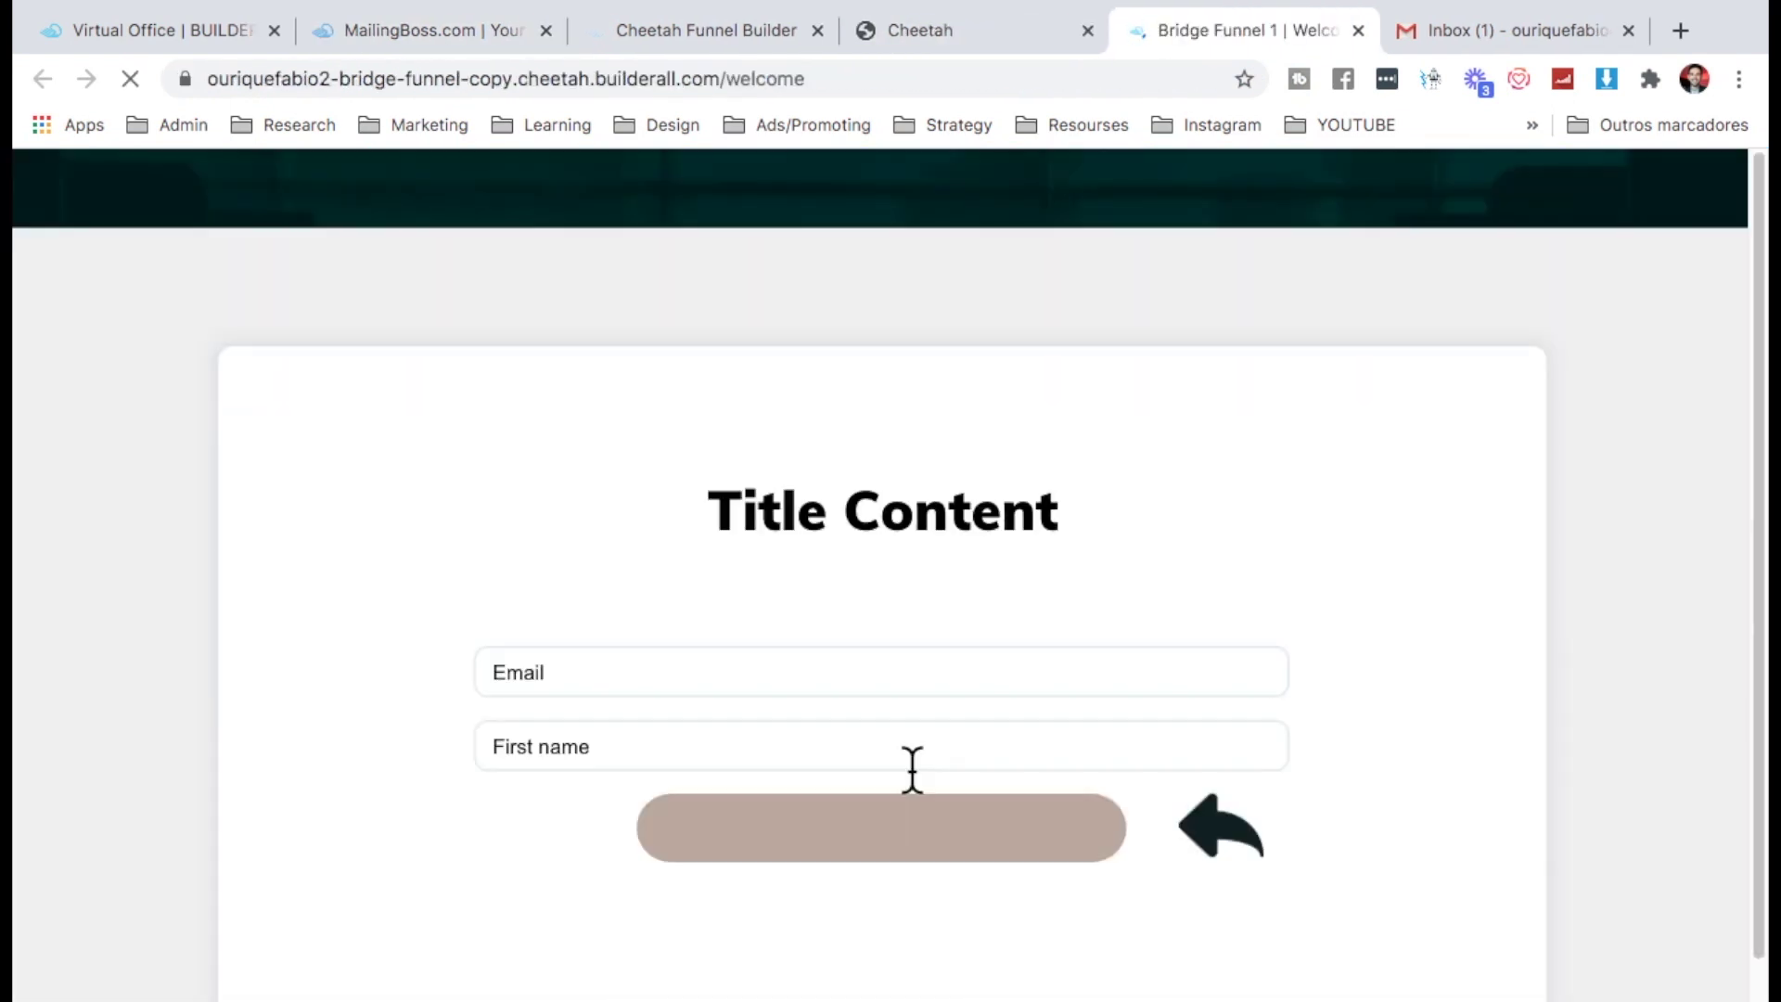
pyautogui.click(794, 682)
pyautogui.click(321, 36)
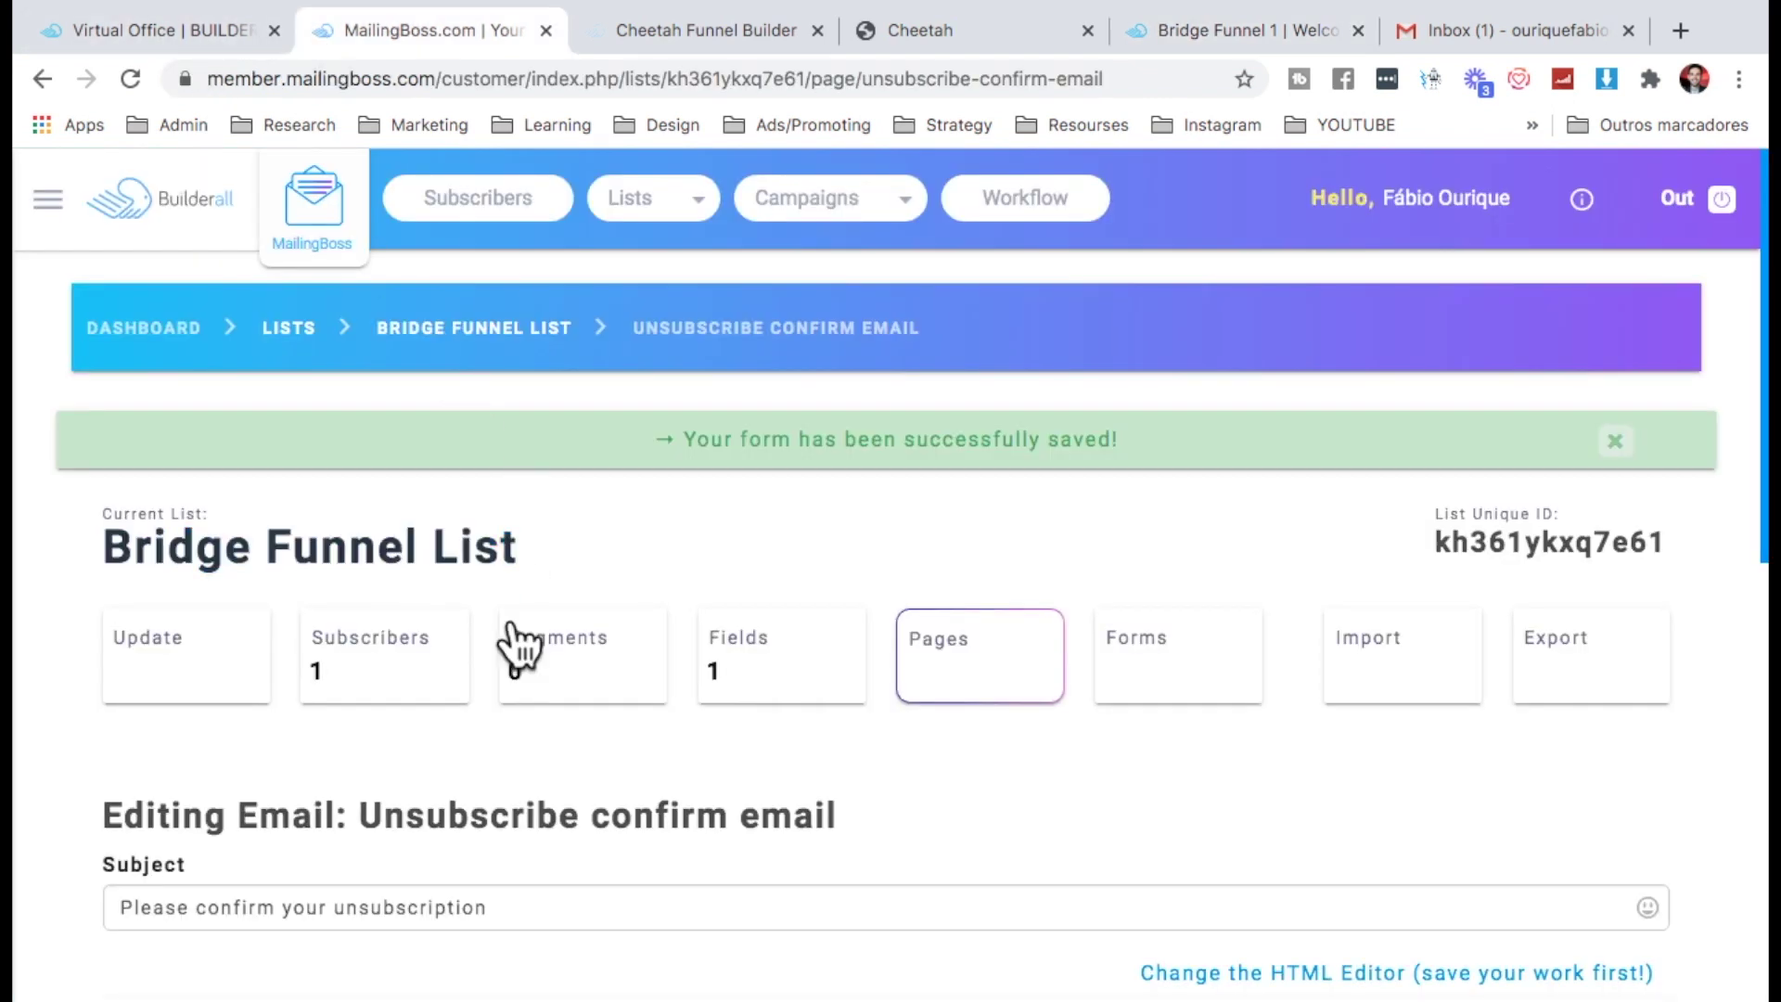
# - Delete the existing test subscriber from the Bridge Funnel List's Subscribers tab
pyautogui.click(385, 680)
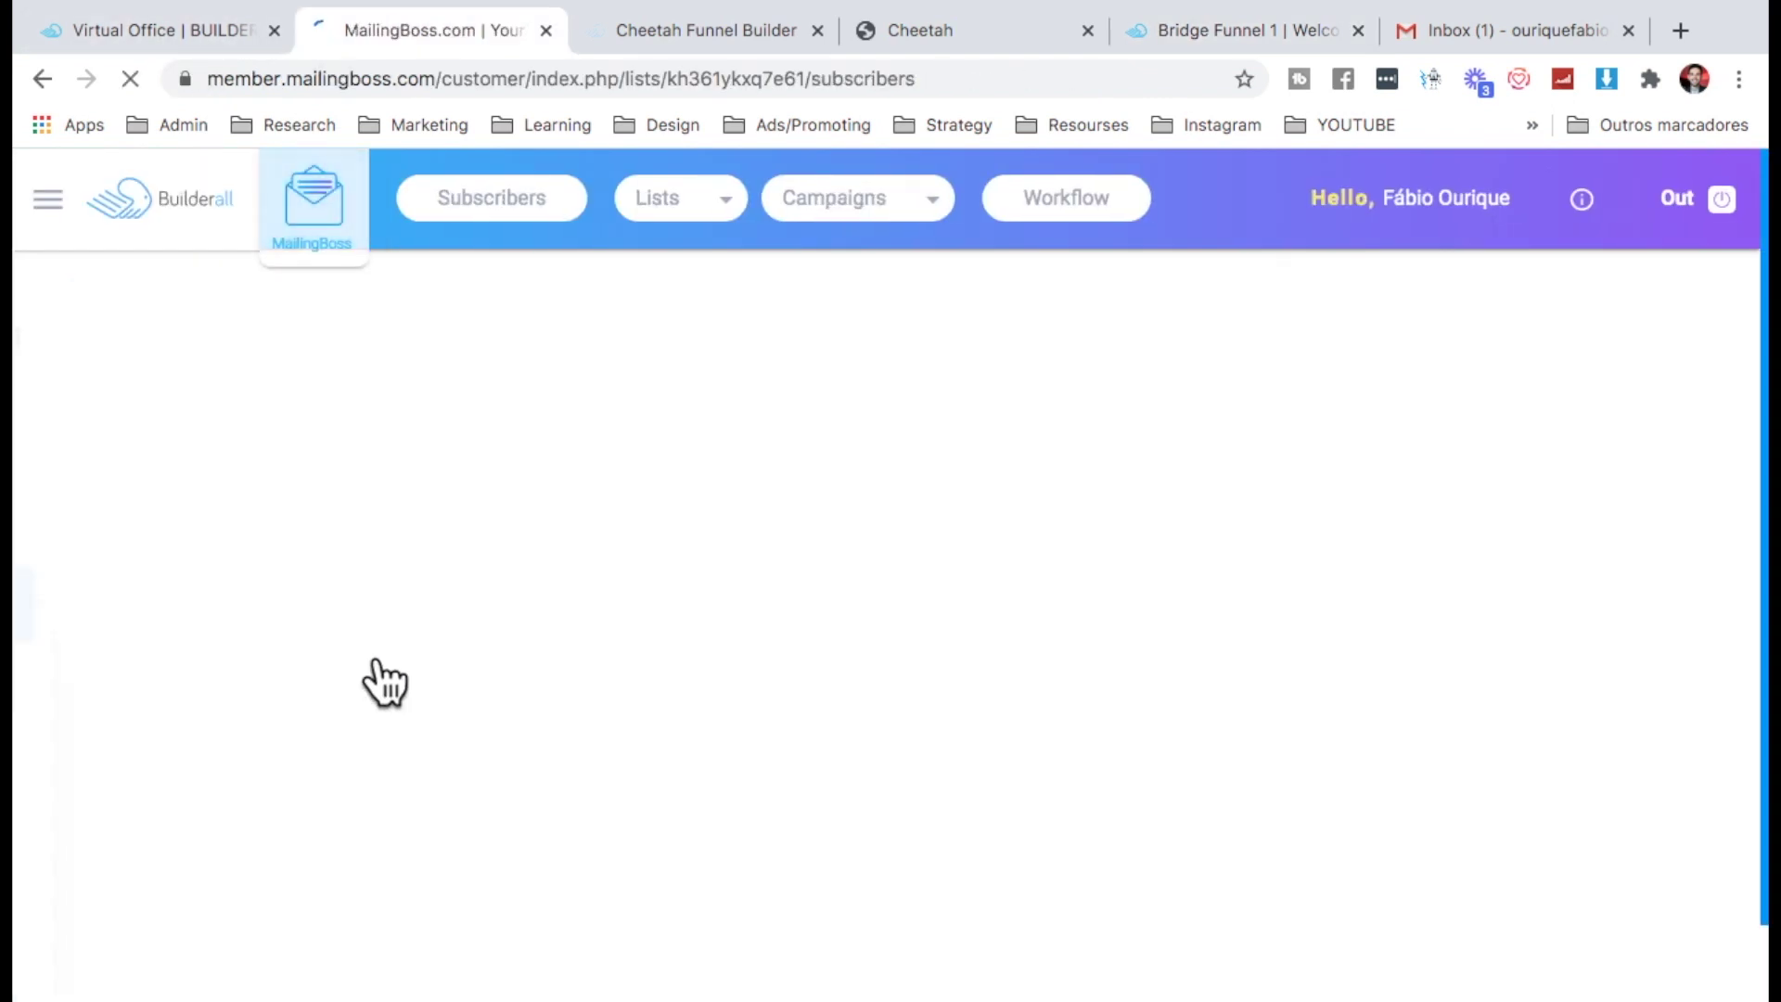
pyautogui.scroll(-3, 385, 680)
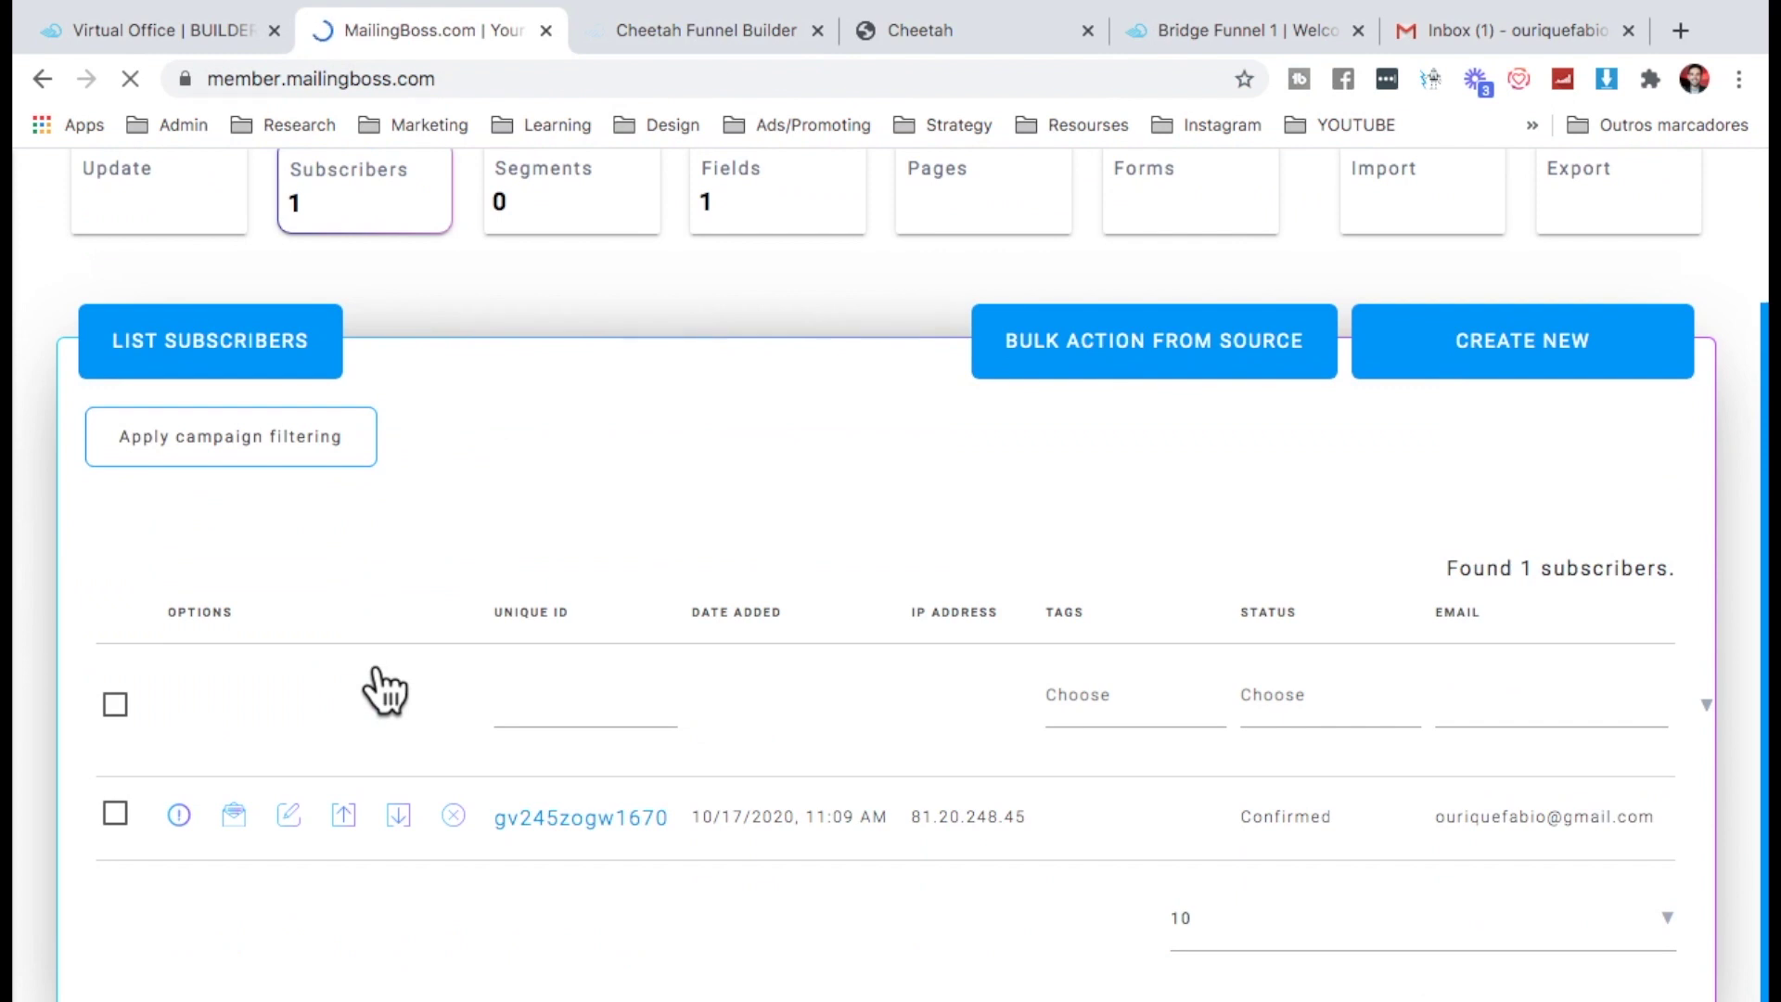
pyautogui.click(454, 817)
pyautogui.click(1111, 256)
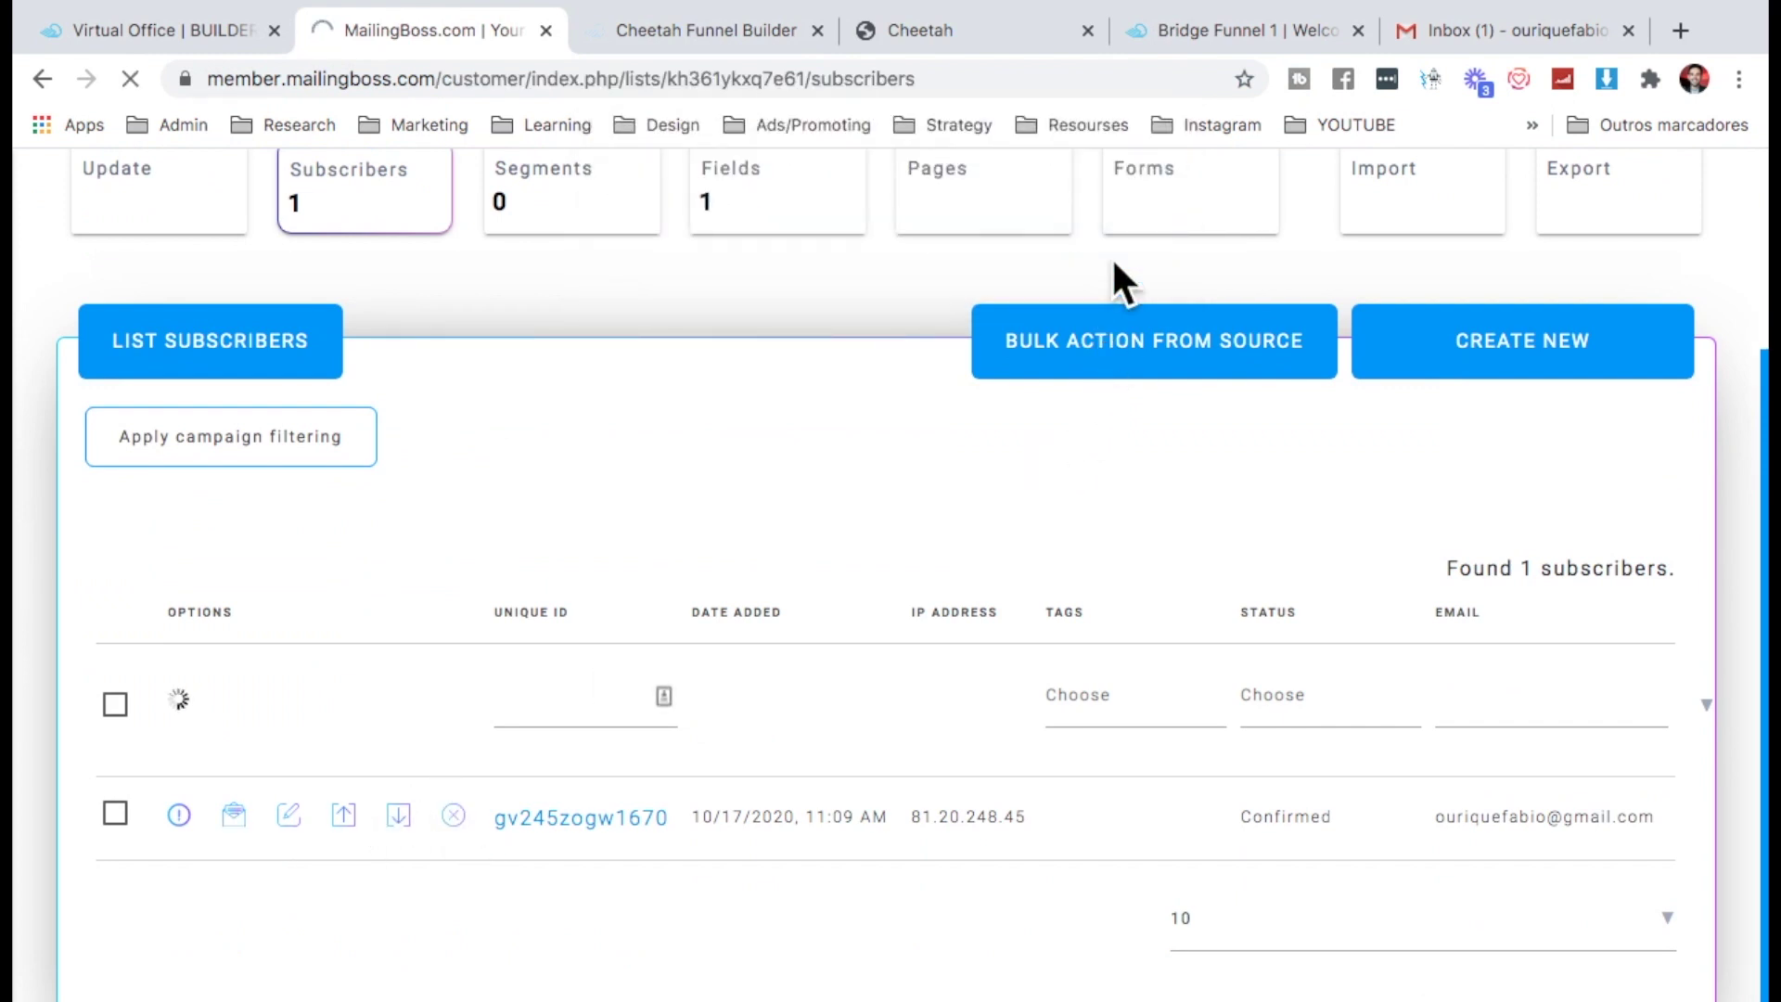
# - Submit the live Welcome opt-in form with the saved email and first name
pyautogui.click(1217, 30)
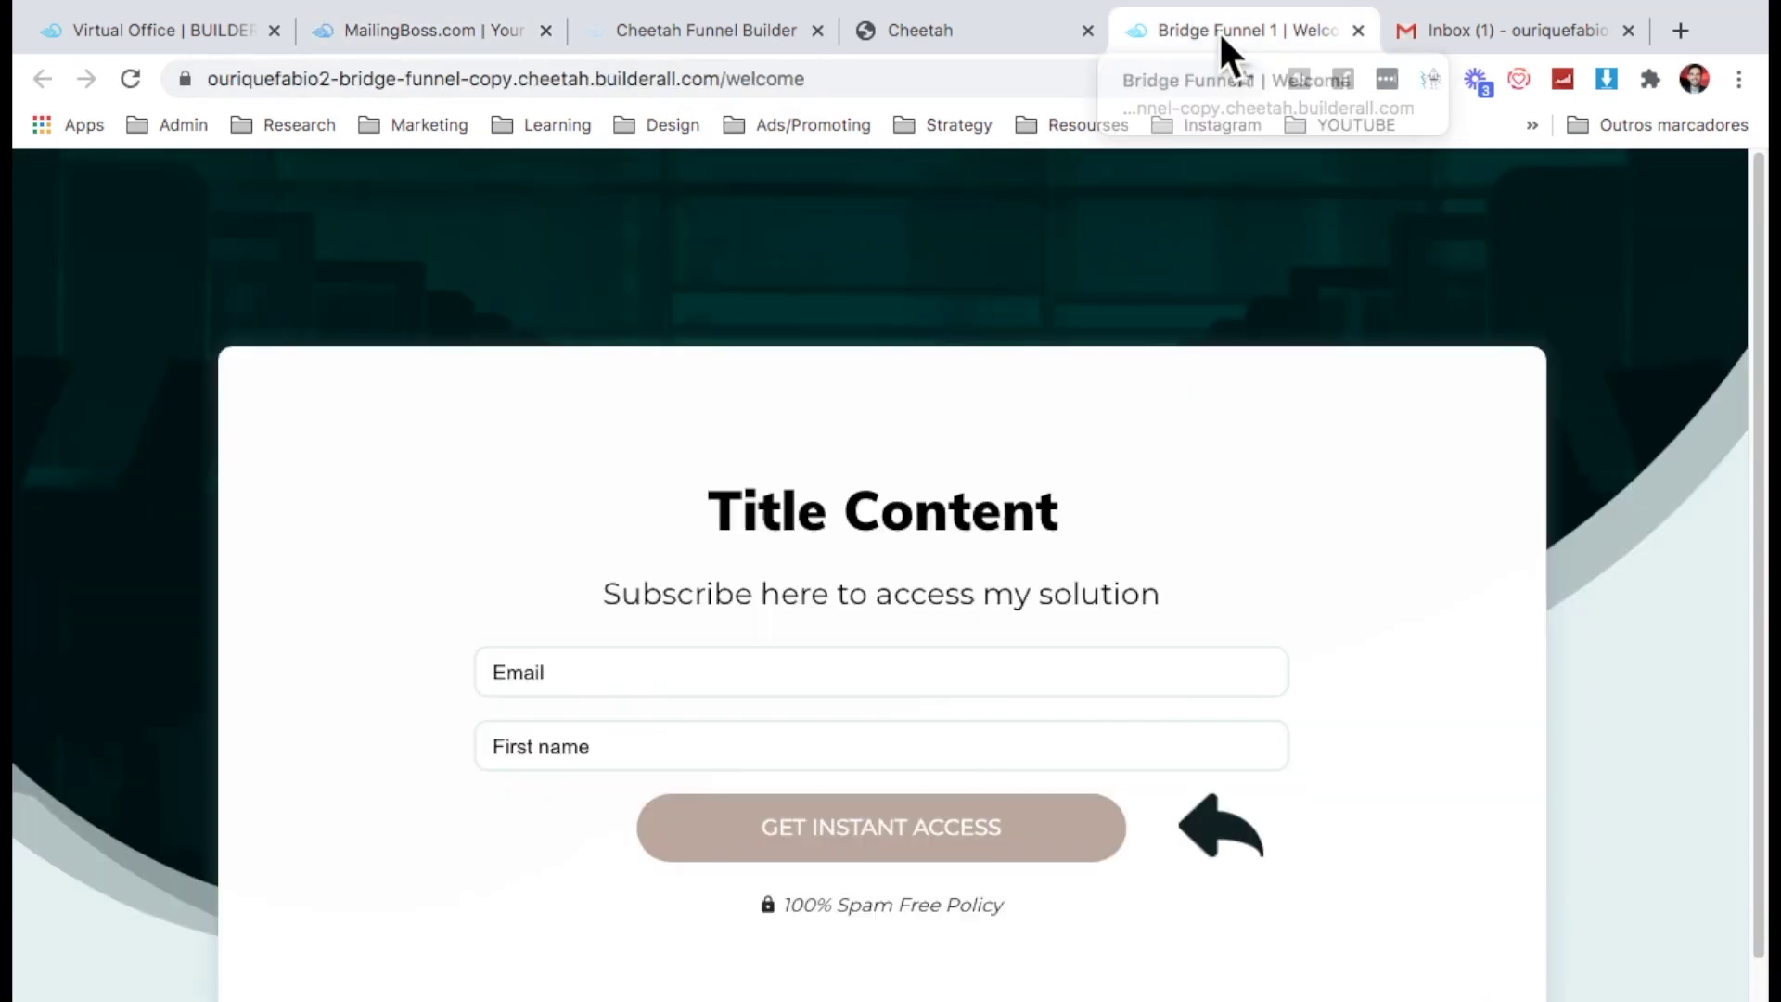
pyautogui.click(754, 666)
pyautogui.click(636, 734)
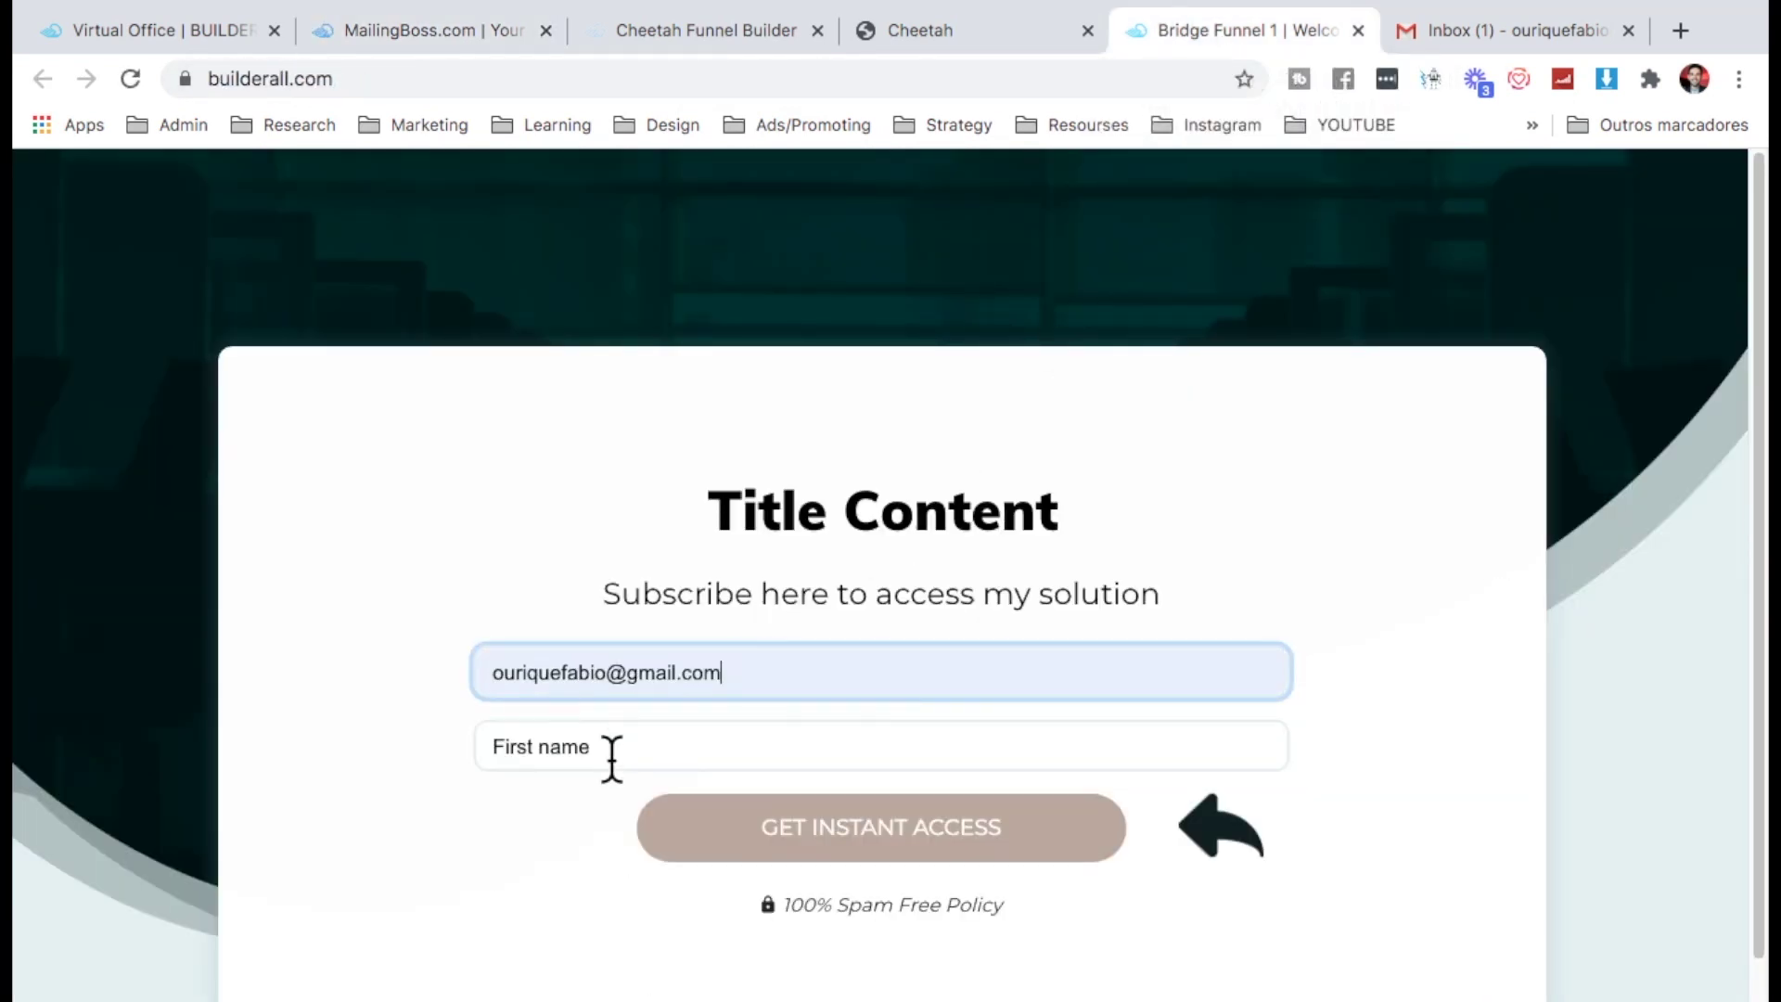
pyautogui.click(591, 792)
pyautogui.click(793, 828)
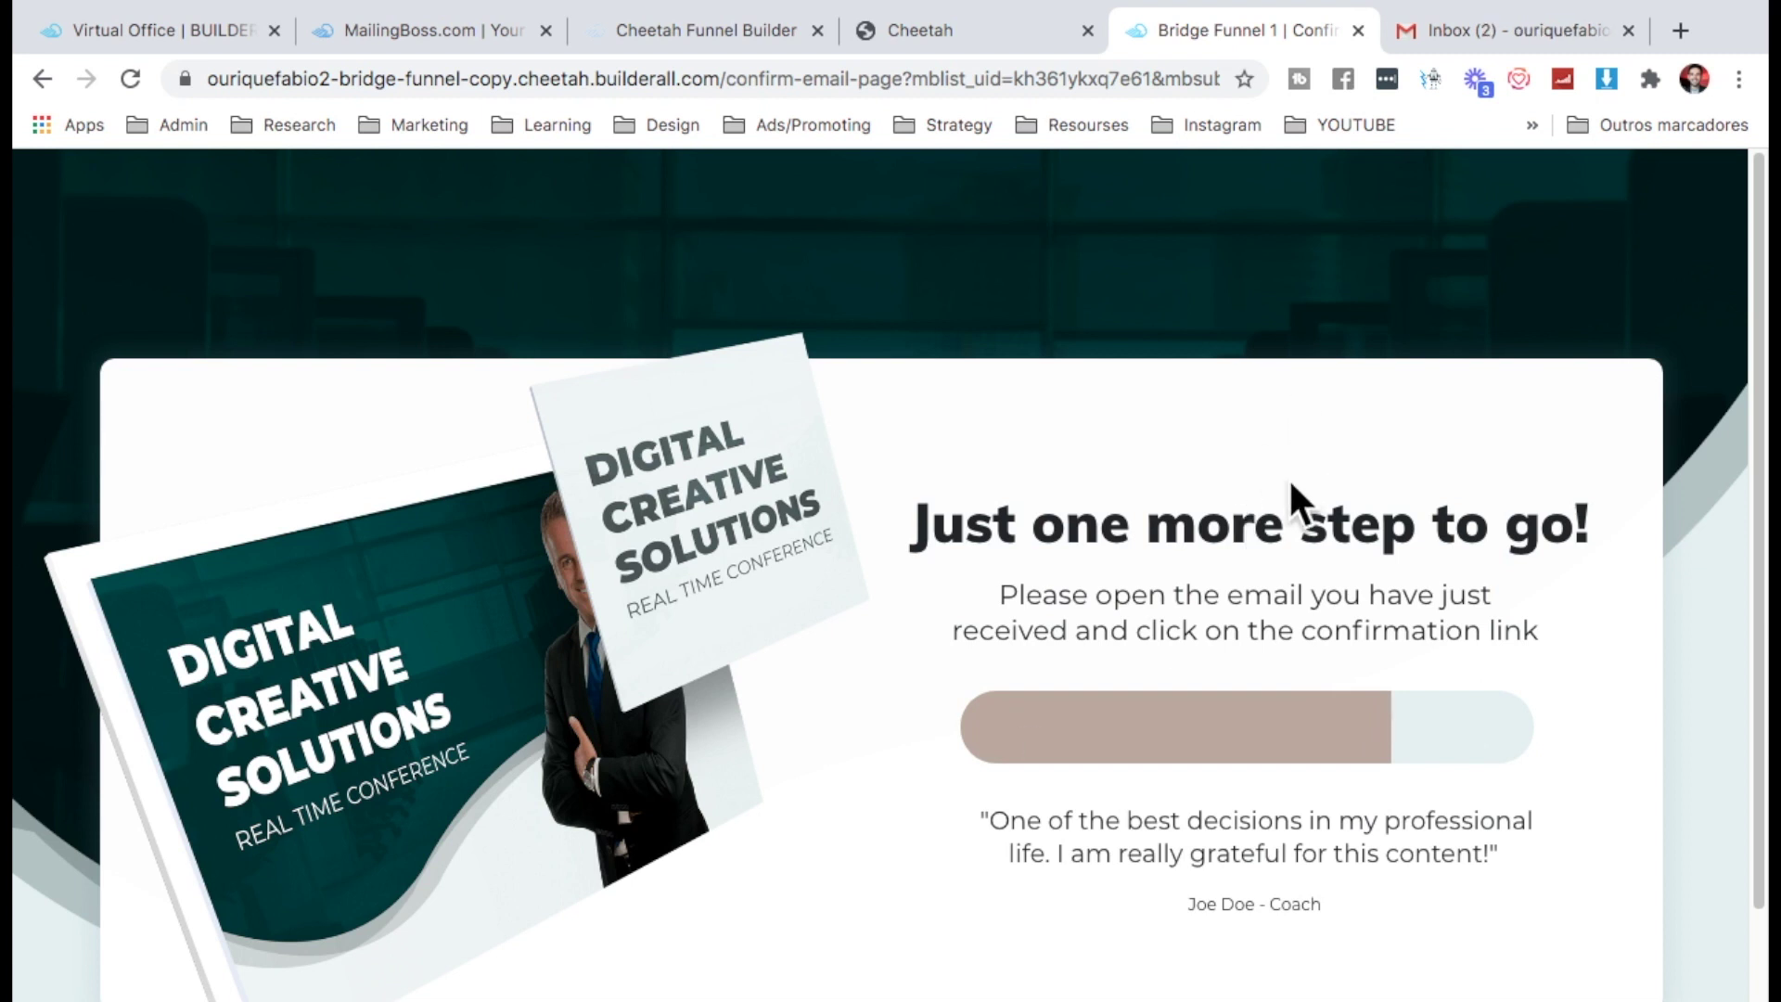
# - Open the 'Please confirm your subscription' email in the Gmail inbox
pyautogui.click(1434, 28)
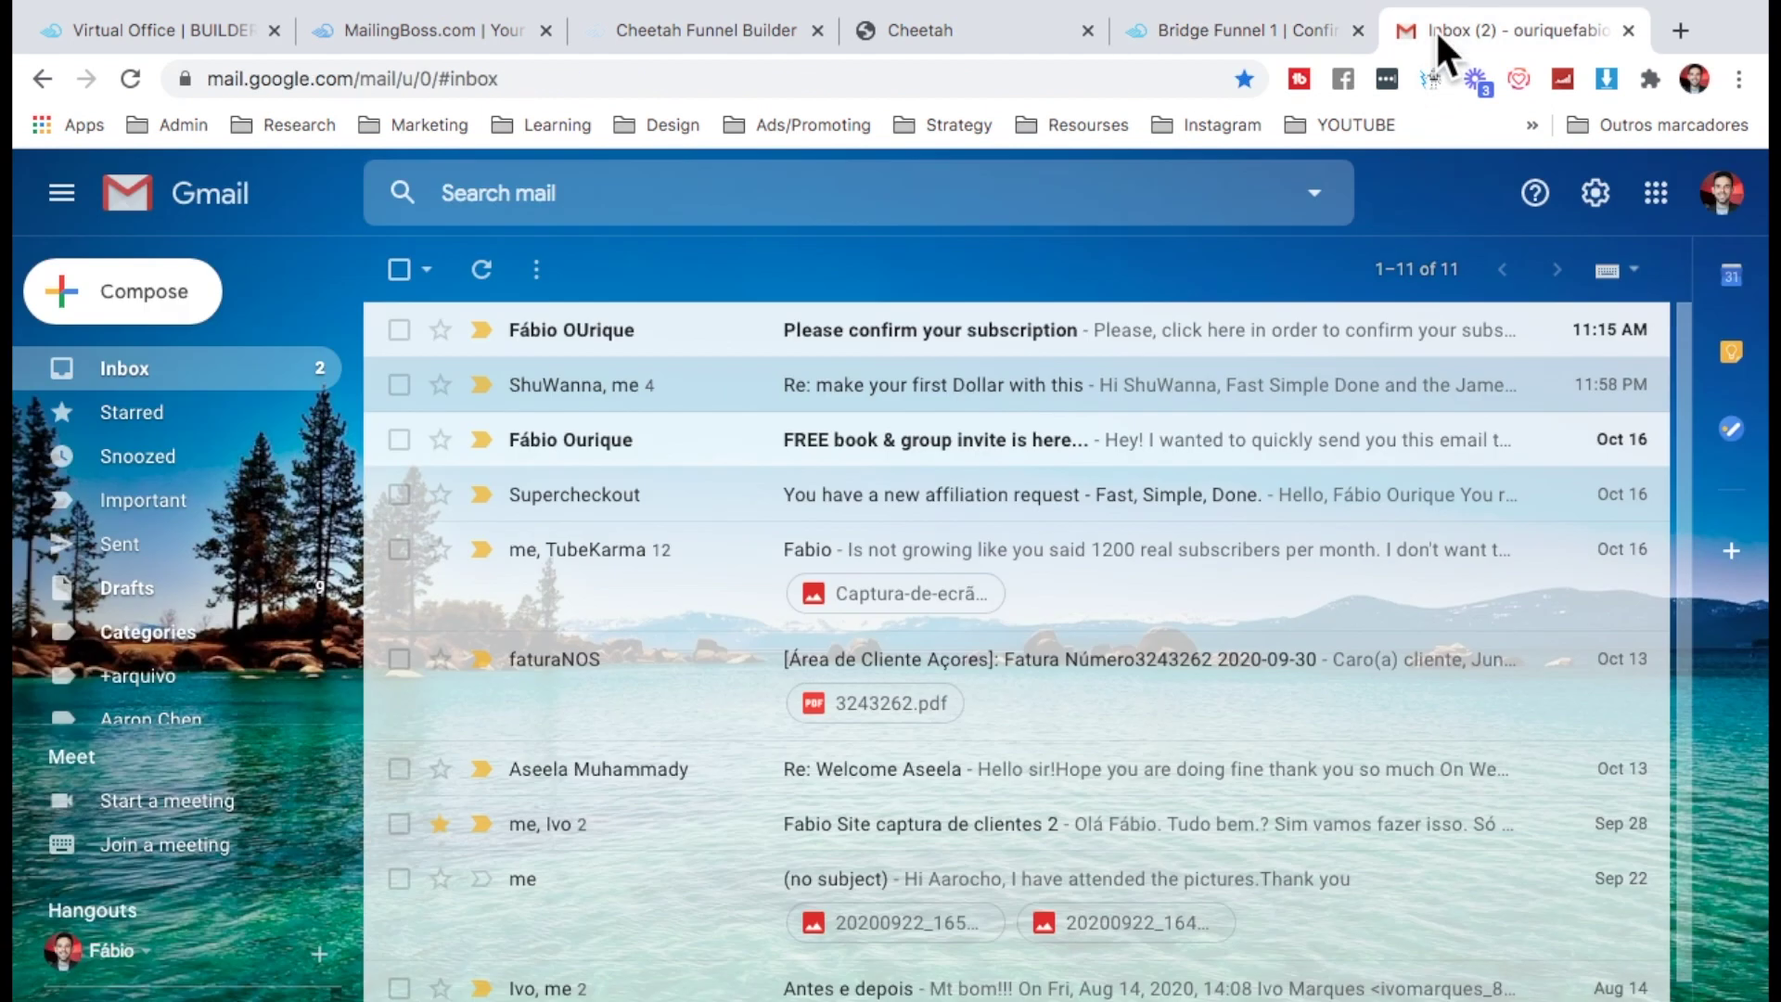
pyautogui.click(759, 345)
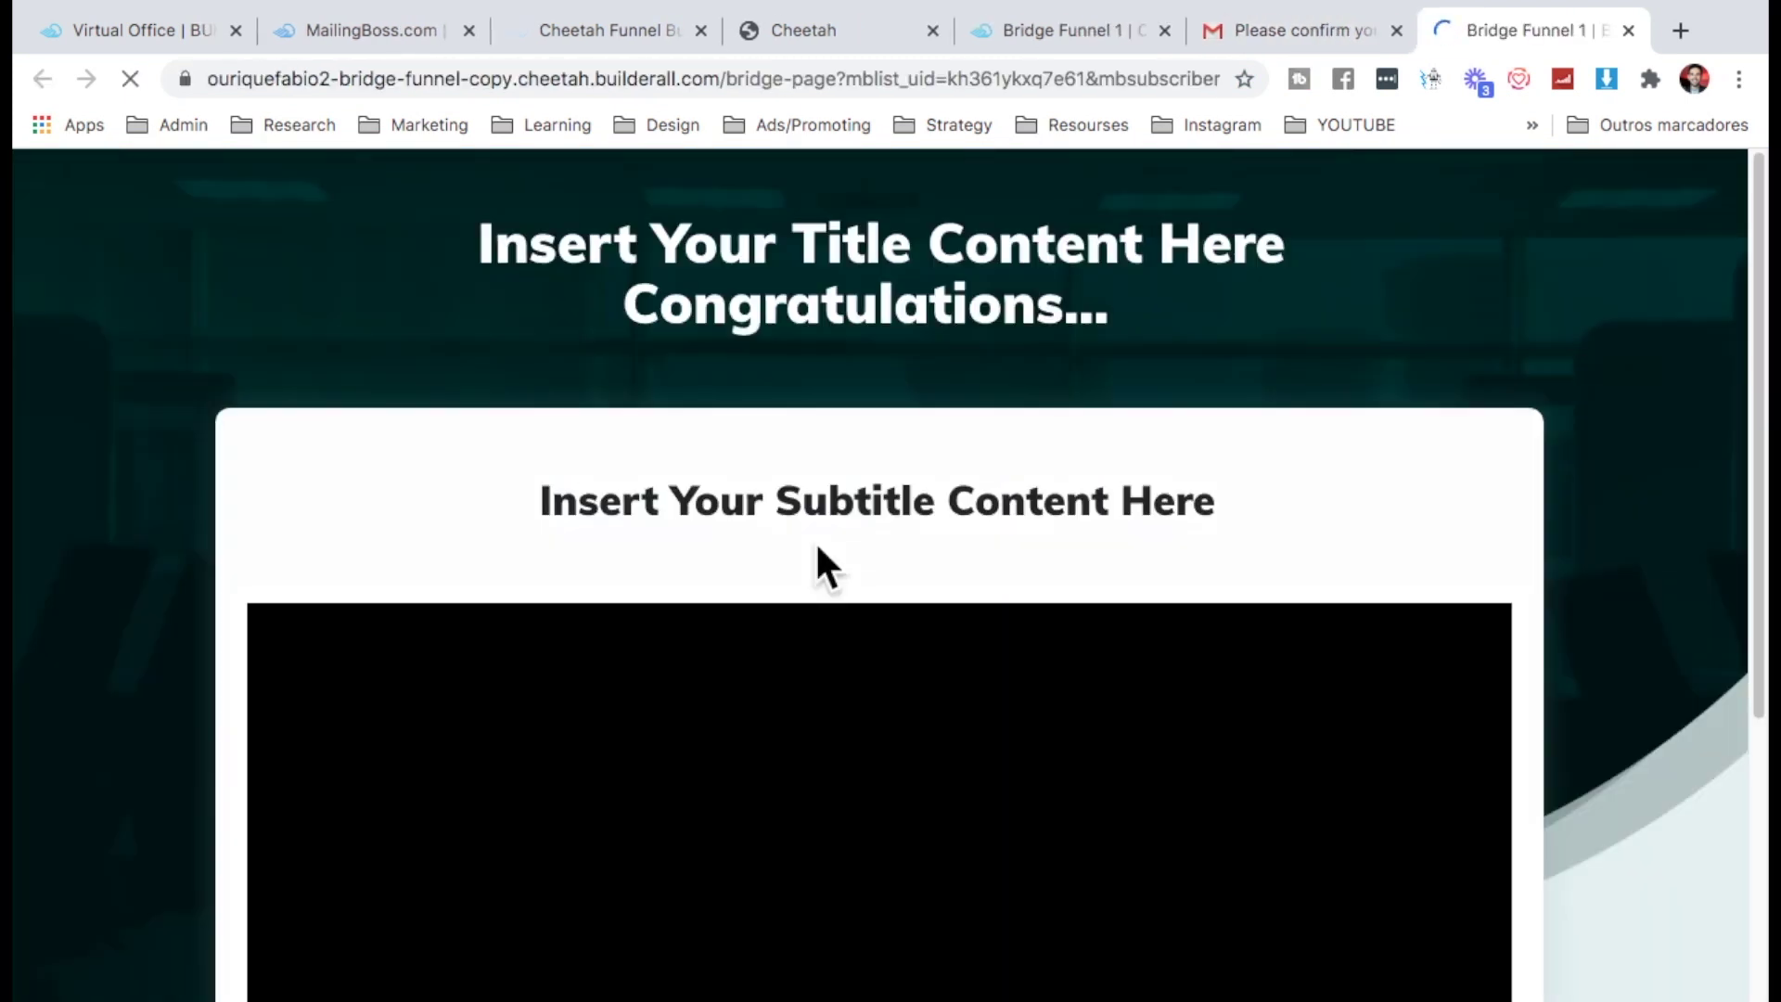
pyautogui.scroll(-1, 816, 543)
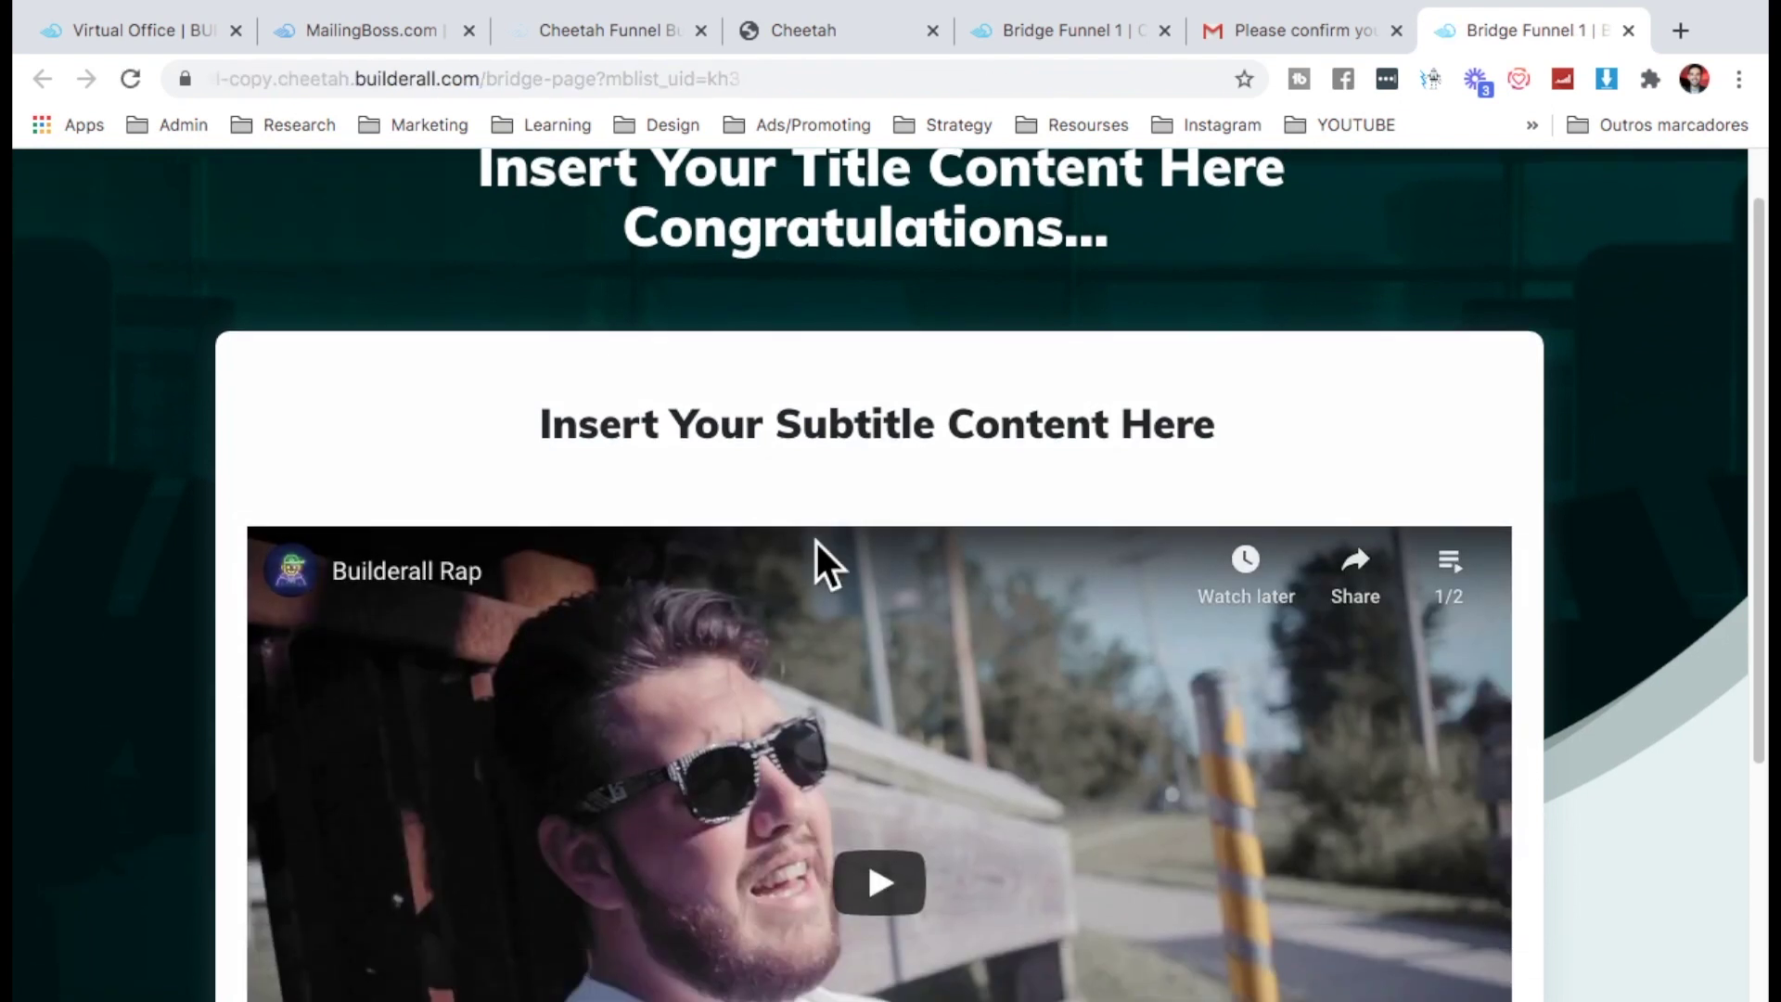
pyautogui.scroll(-6, 816, 541)
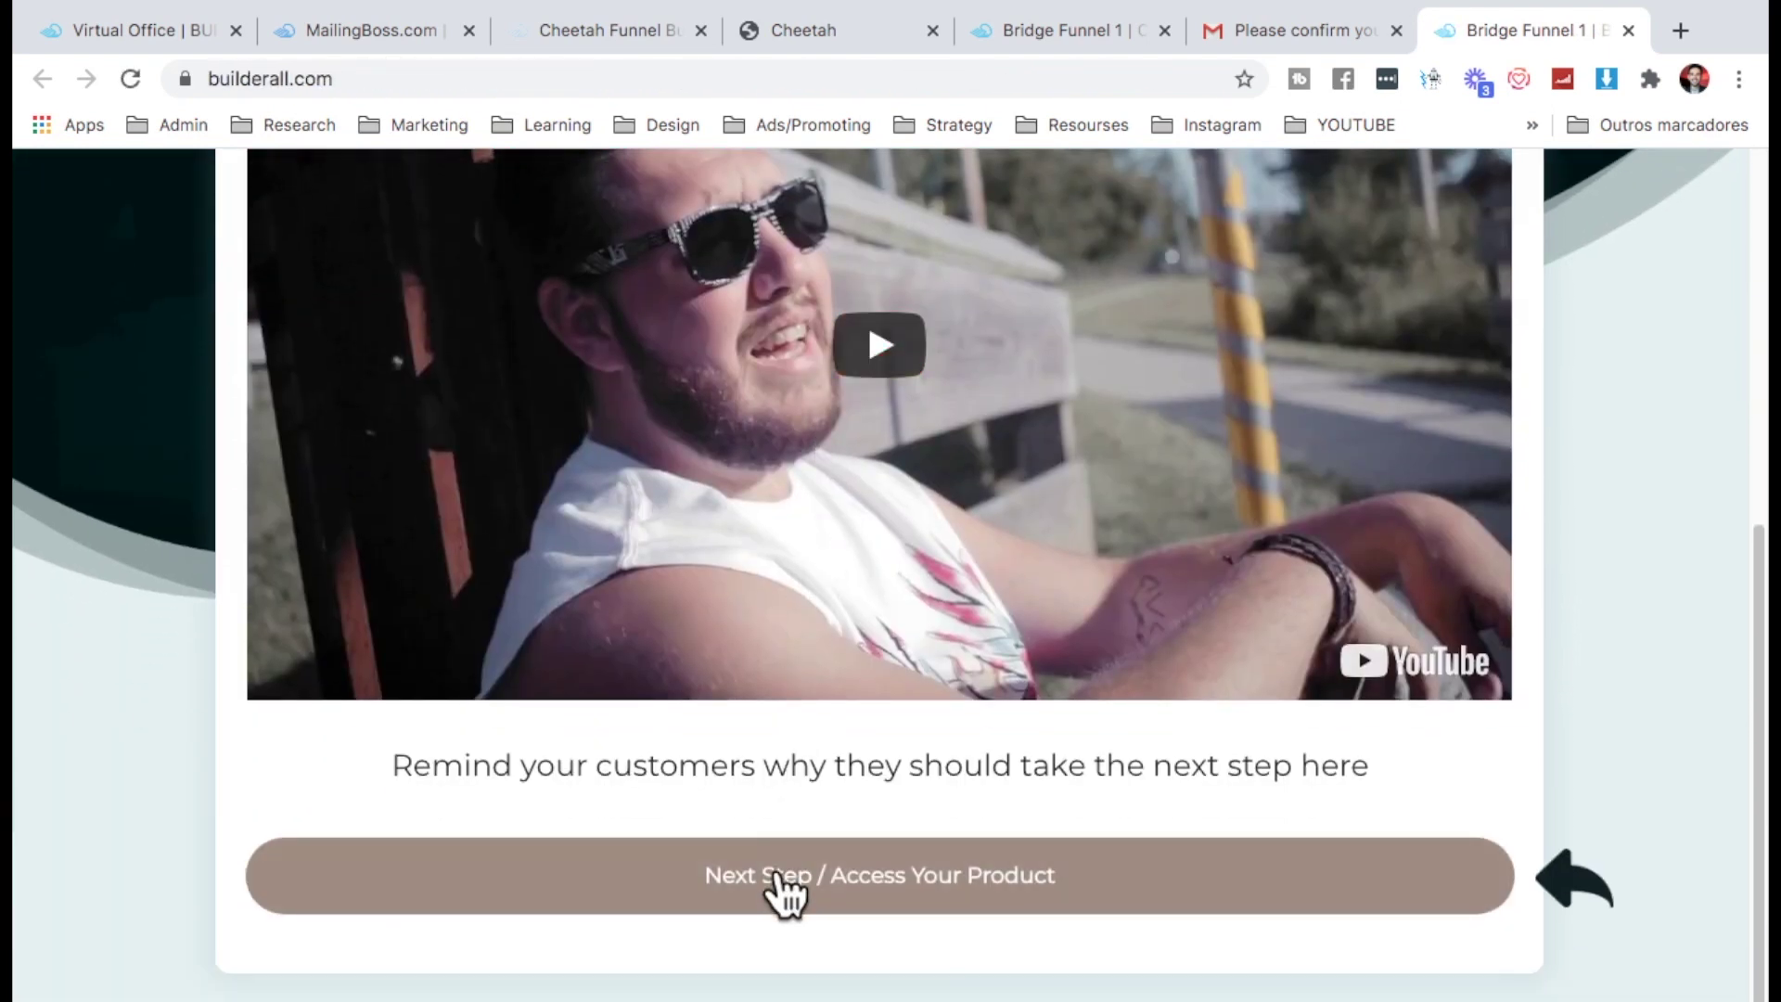